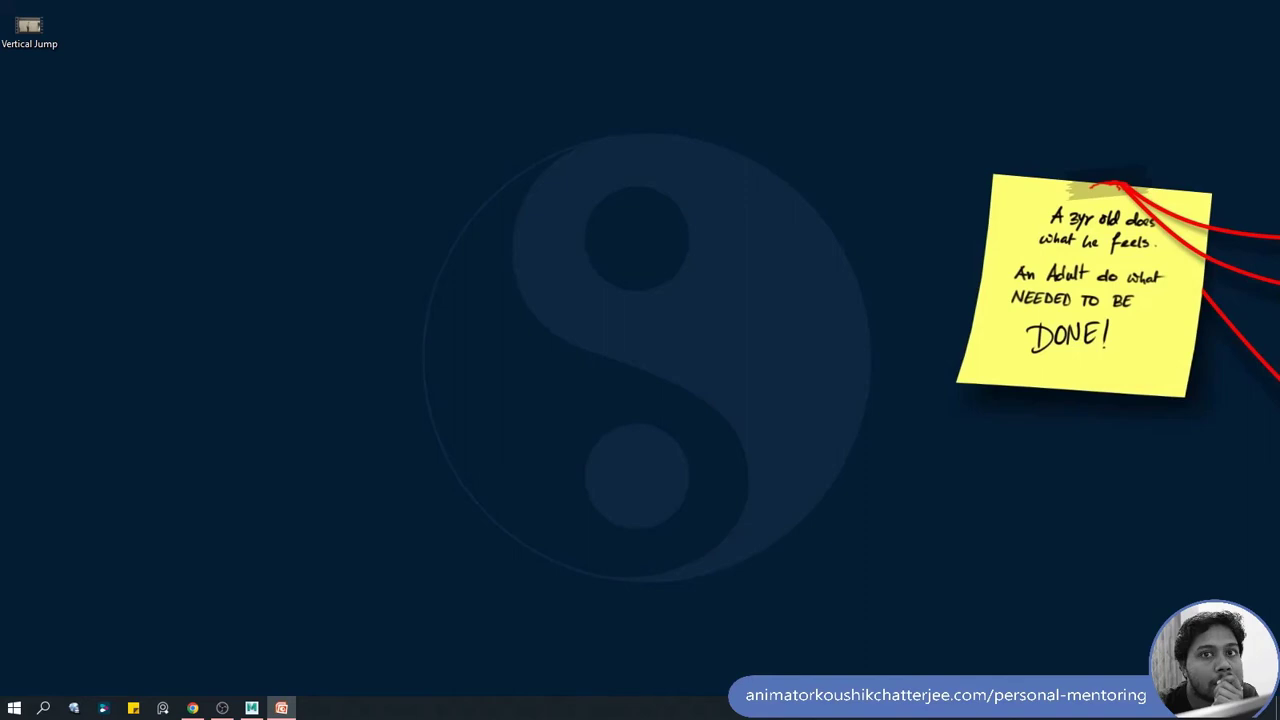
Step: Play the Vertical Jump clip, pause it during the crouch, then close the player
double_click(29, 28)
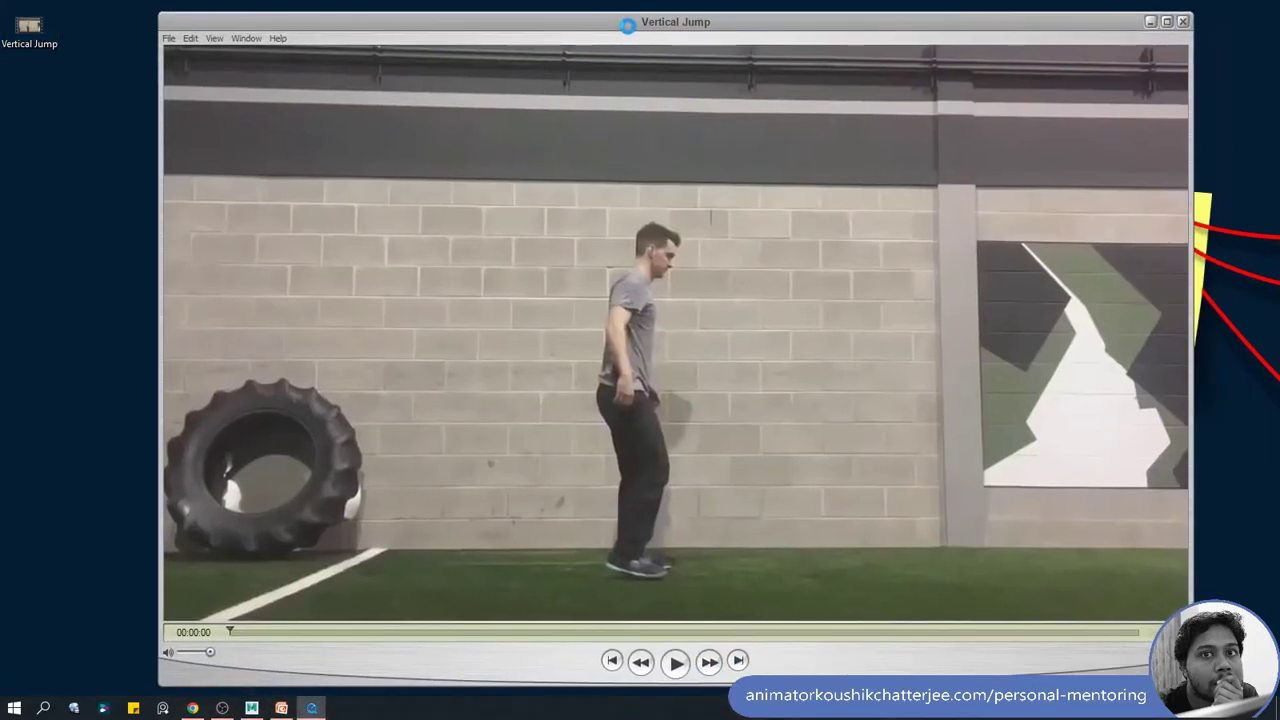
left_click(684, 596)
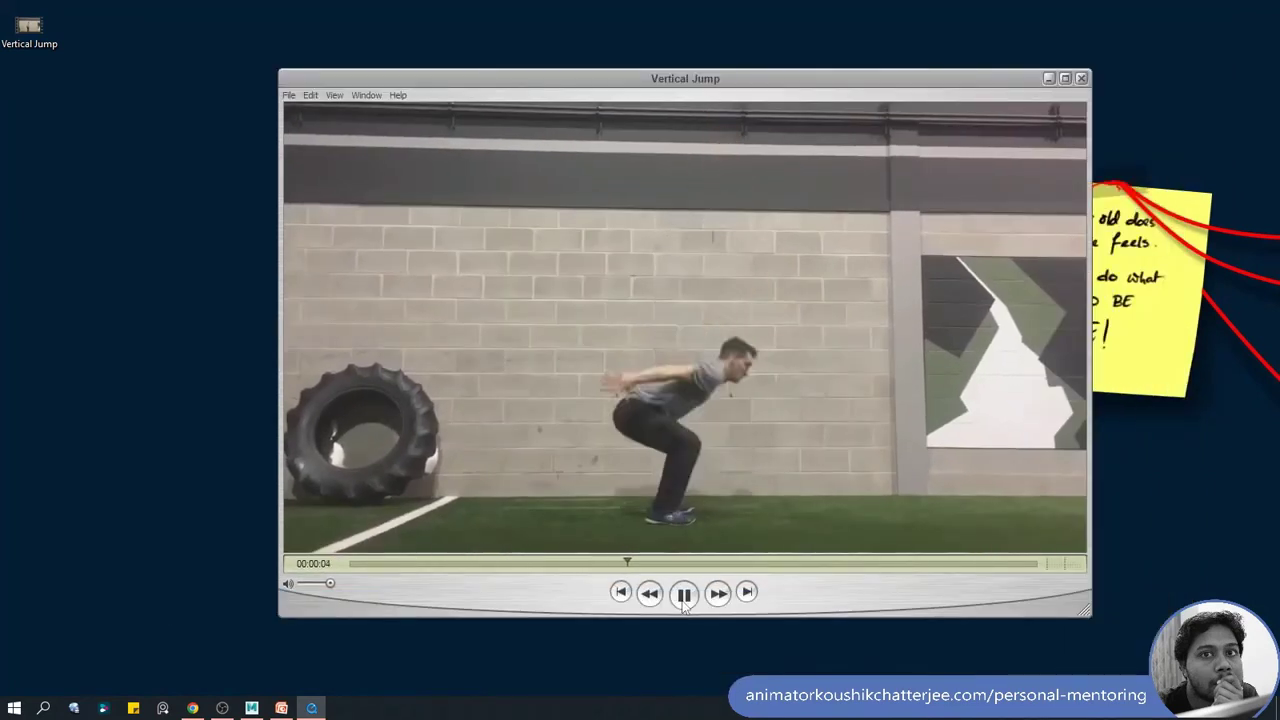
left_click(684, 594)
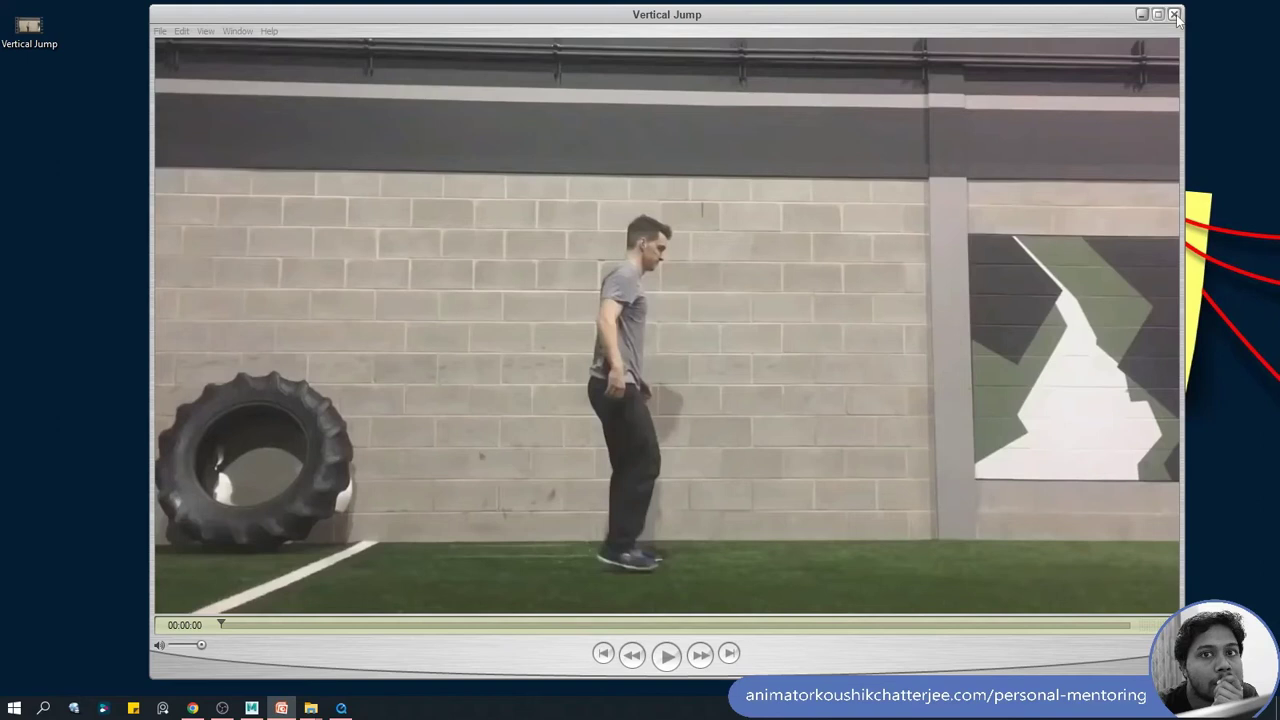
left_click(1174, 15)
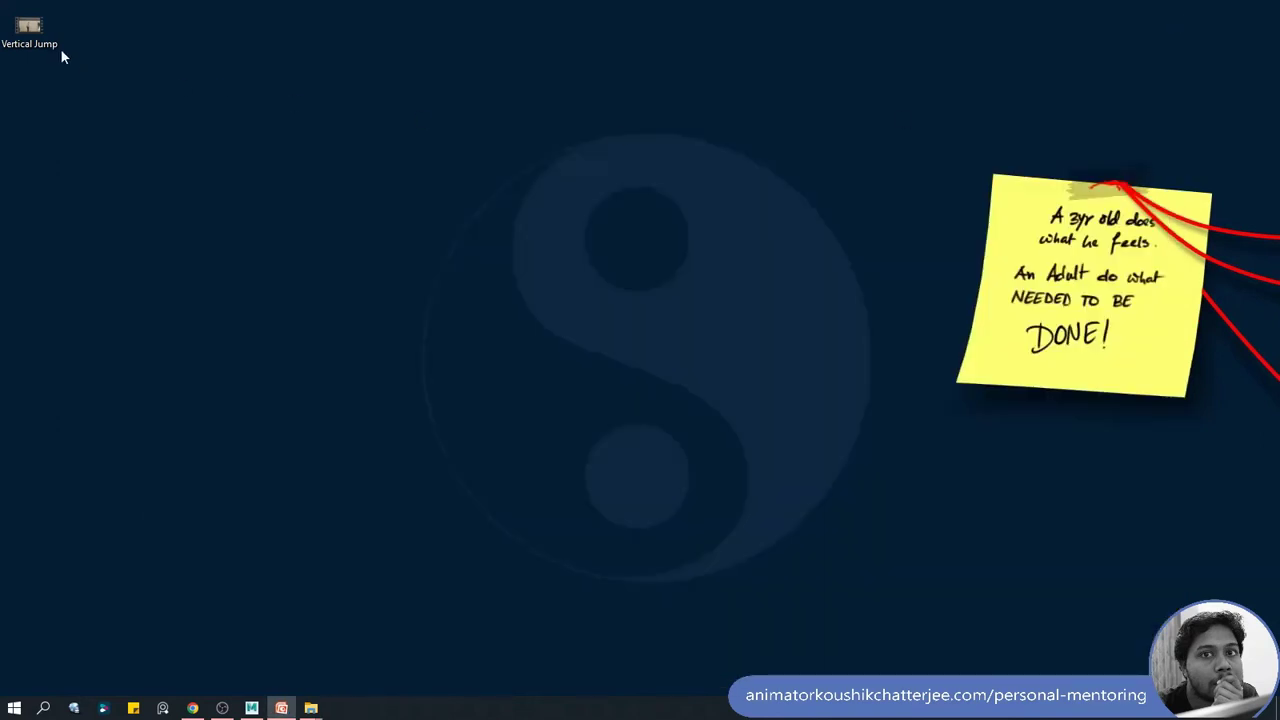
Step: Check the Vertical Jump file's properties, then open it with QuickTime Player
right_click(30, 28)
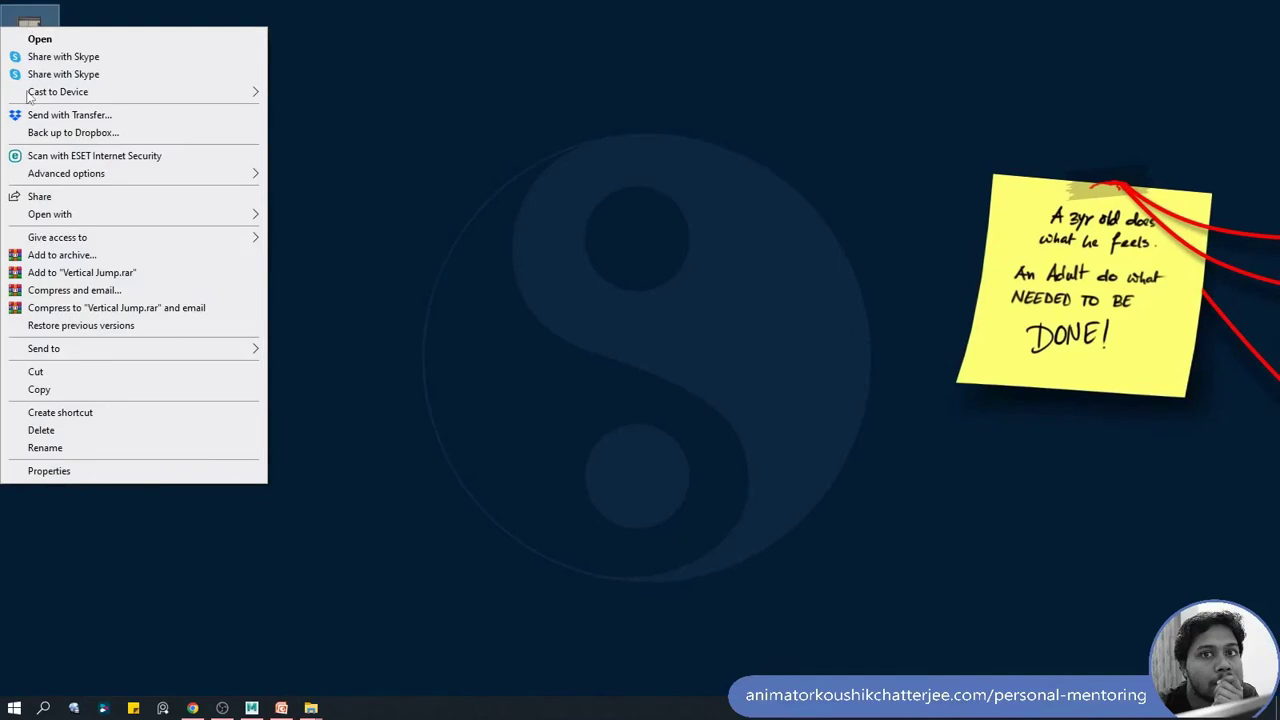
left_click(55, 472)
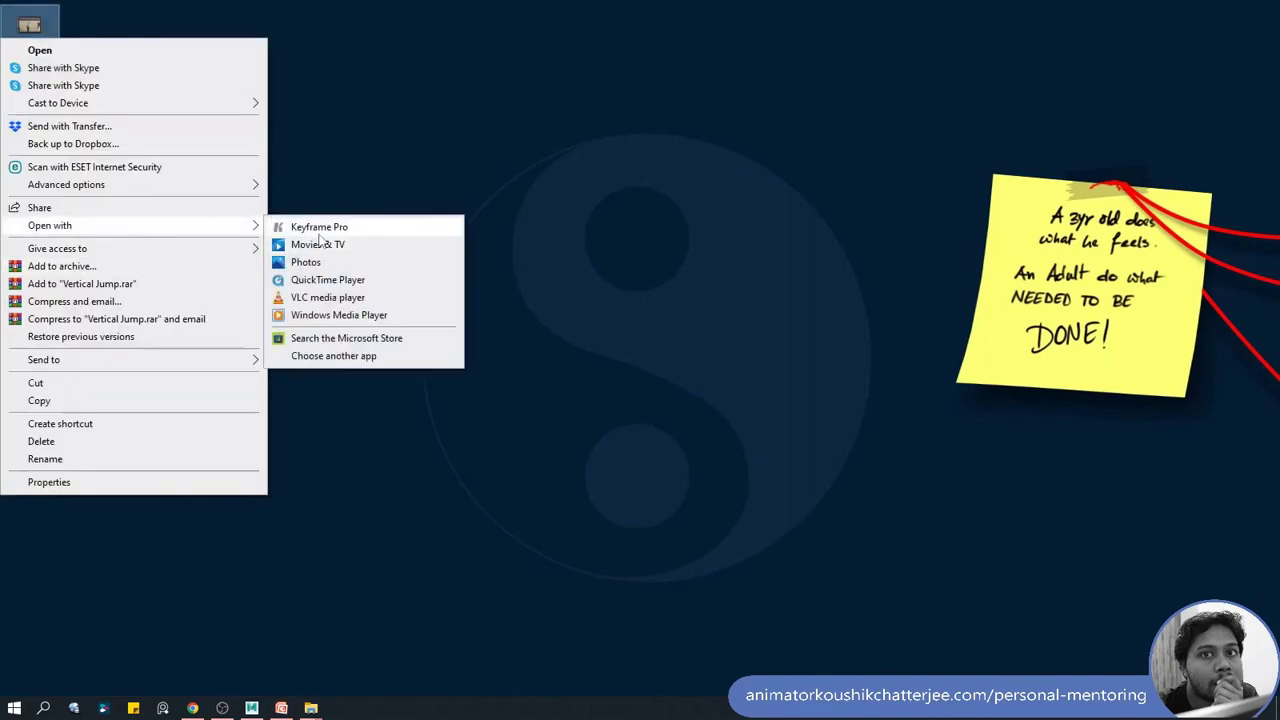
left_click(369, 282)
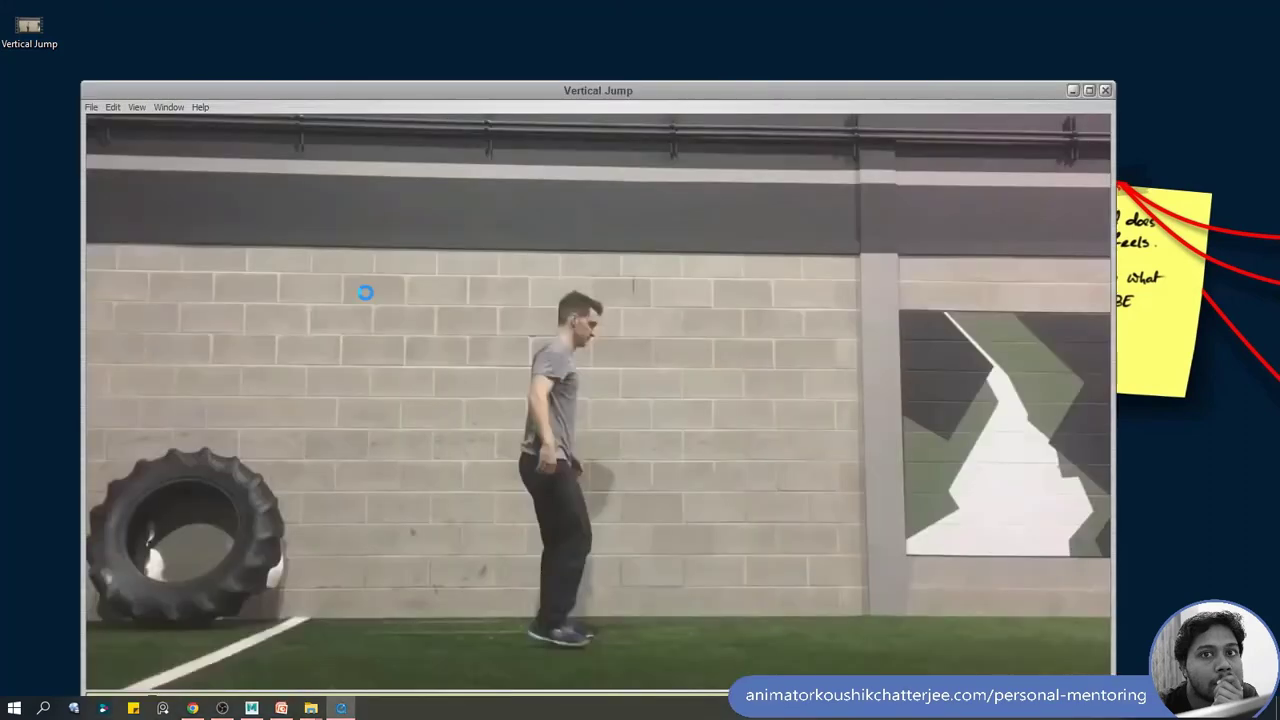
Step: Export the clip to the Desktop as a QuickTime Movie named 'Vertical Jump_edit.mov'
left_click_drag(620, 80, 632, 48)
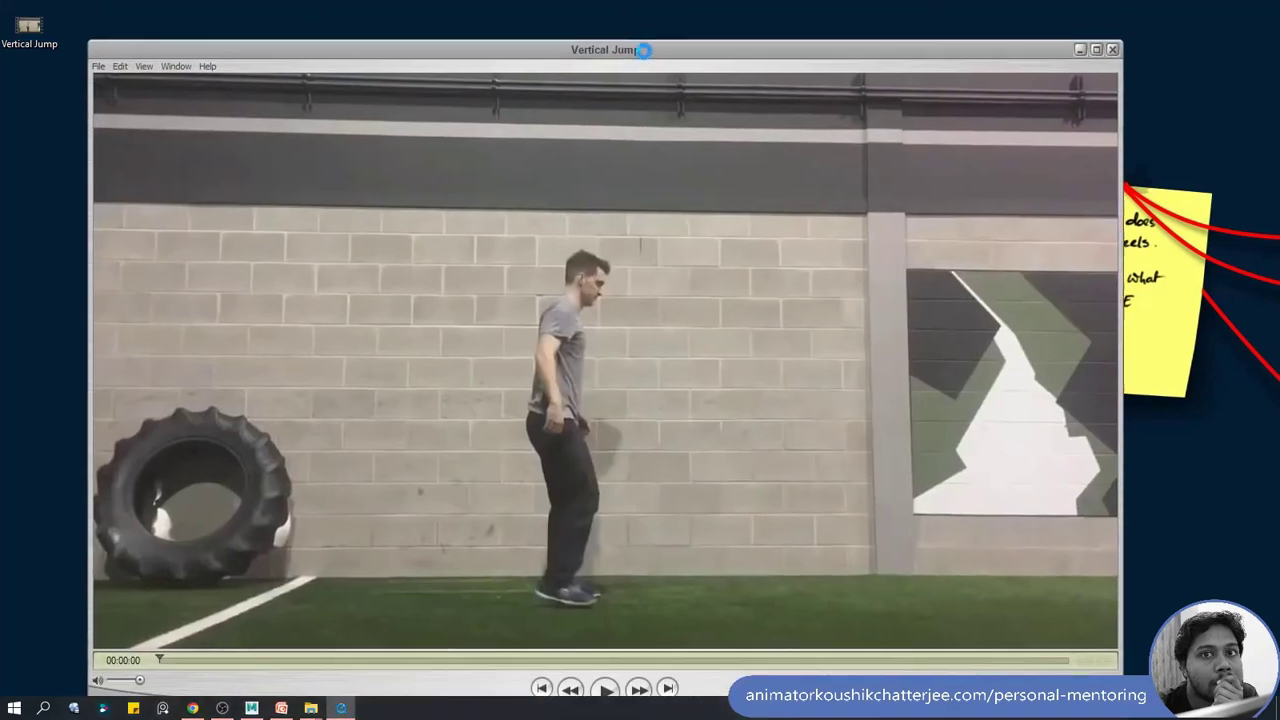
left_click(102, 57)
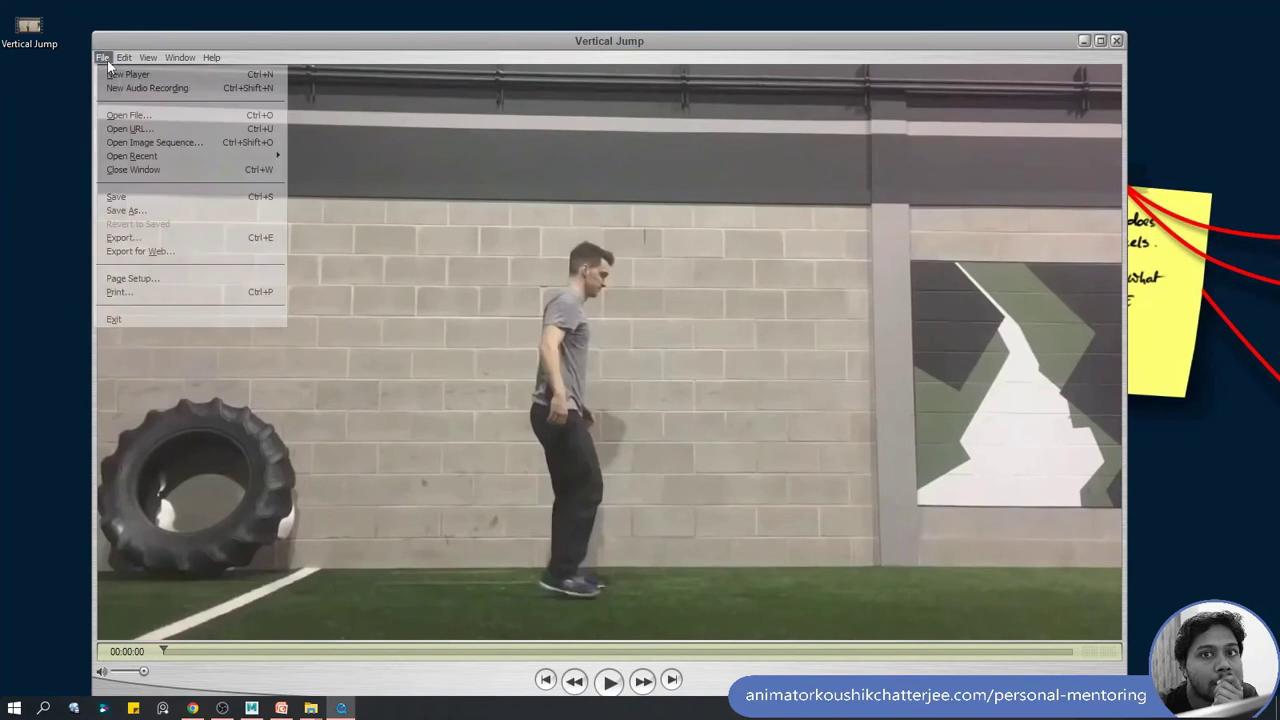
left_click(120, 237)
key("End")
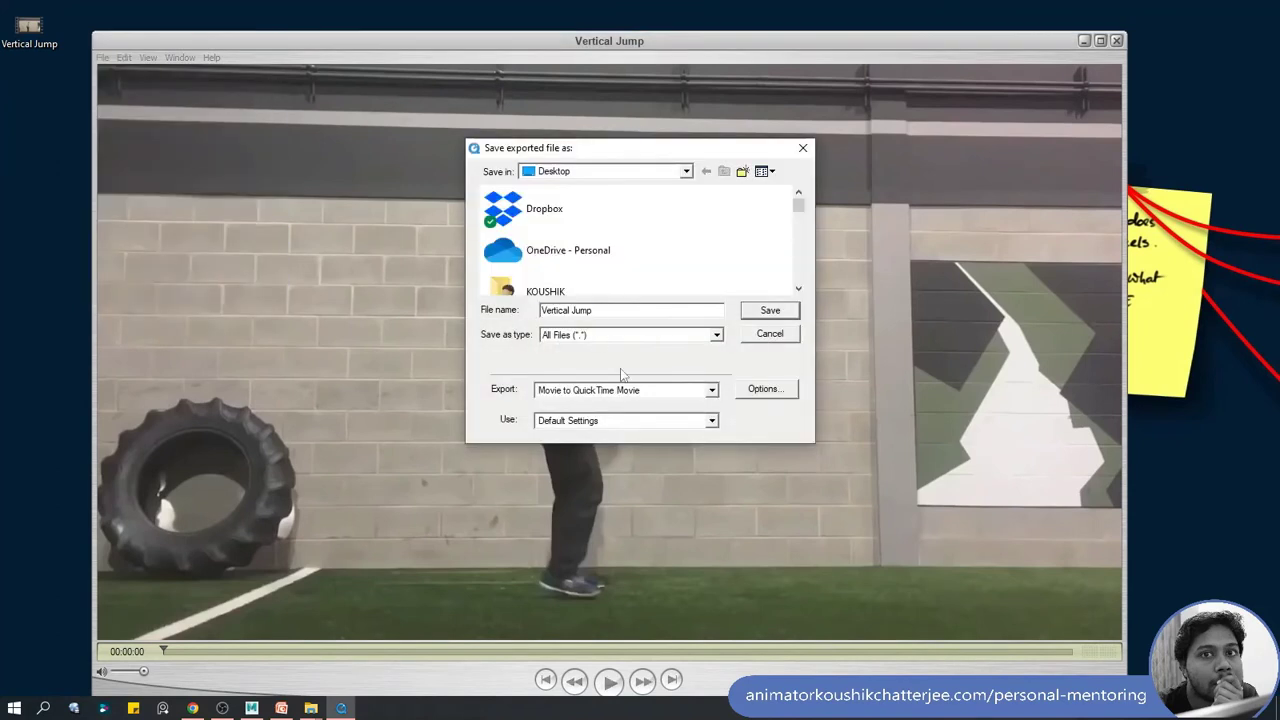
left_click(712, 390)
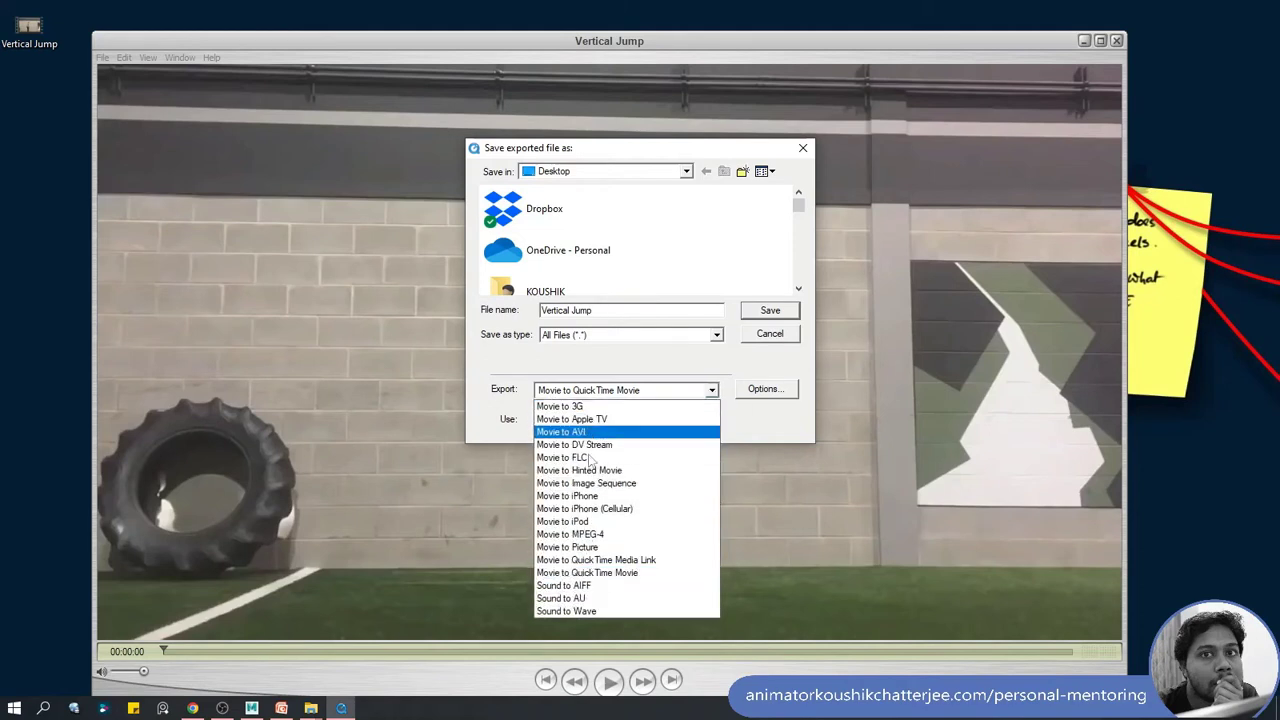
left_click(606, 574)
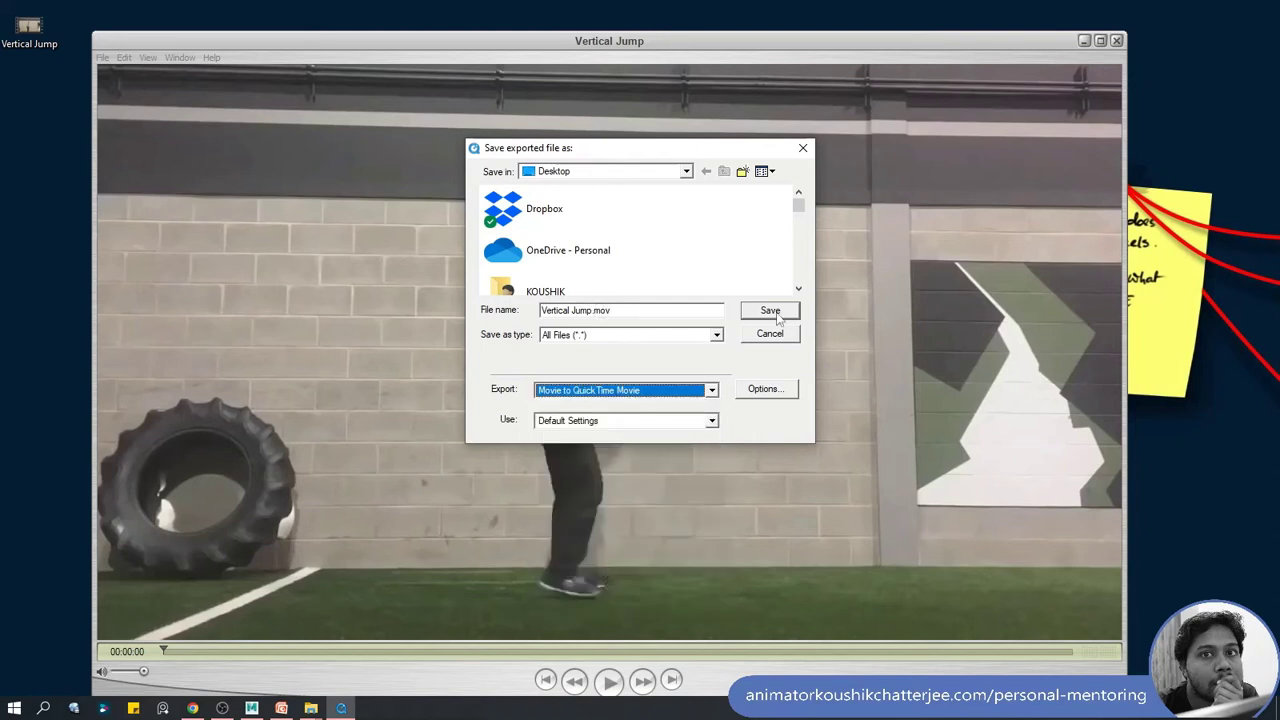
left_click(568, 311)
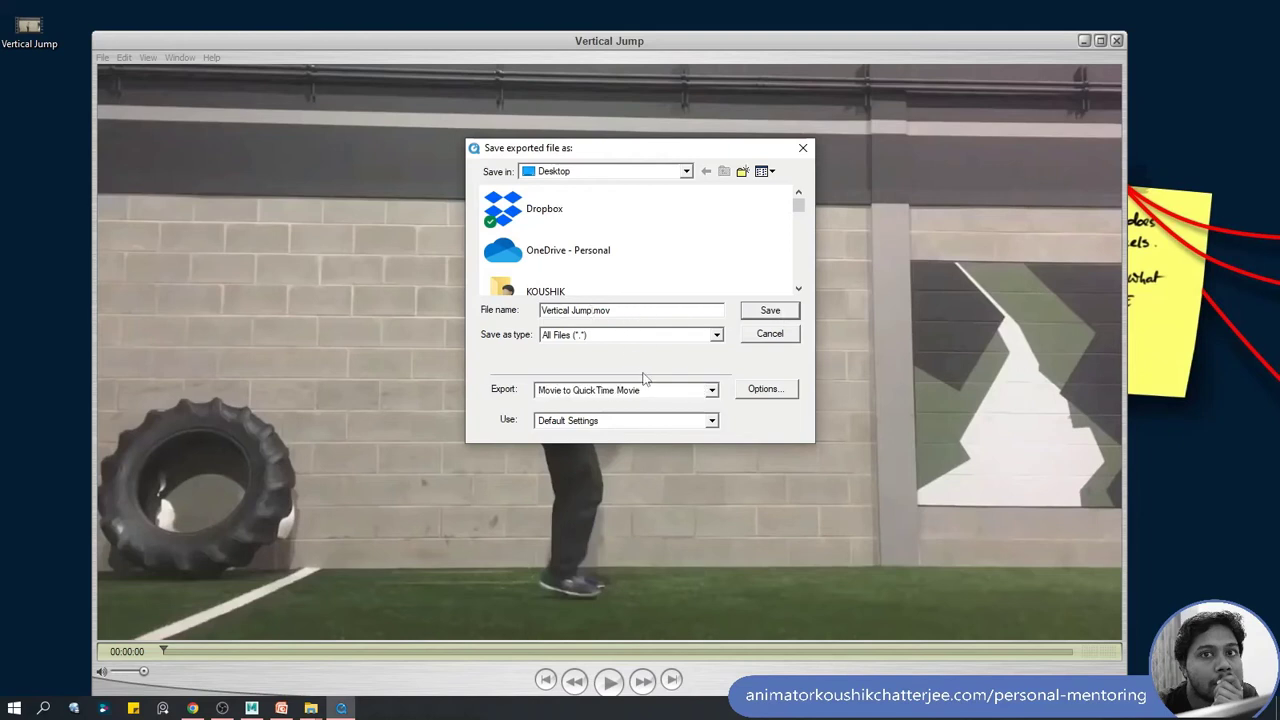
type("_edit")
left_click(768, 310)
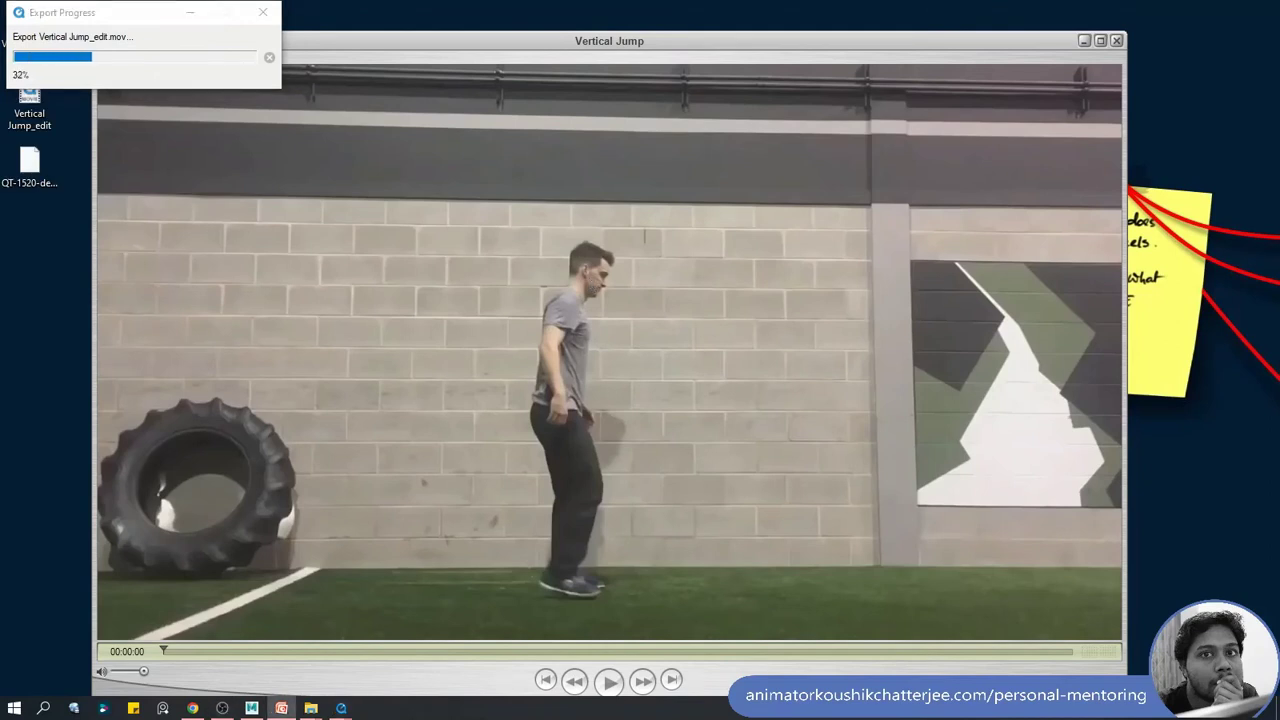
Step: Close QuickTime and verify Vertical Jump_edit's properties show a 4.57 MB QuickTime movie
left_click(1116, 41)
right_click(22, 112)
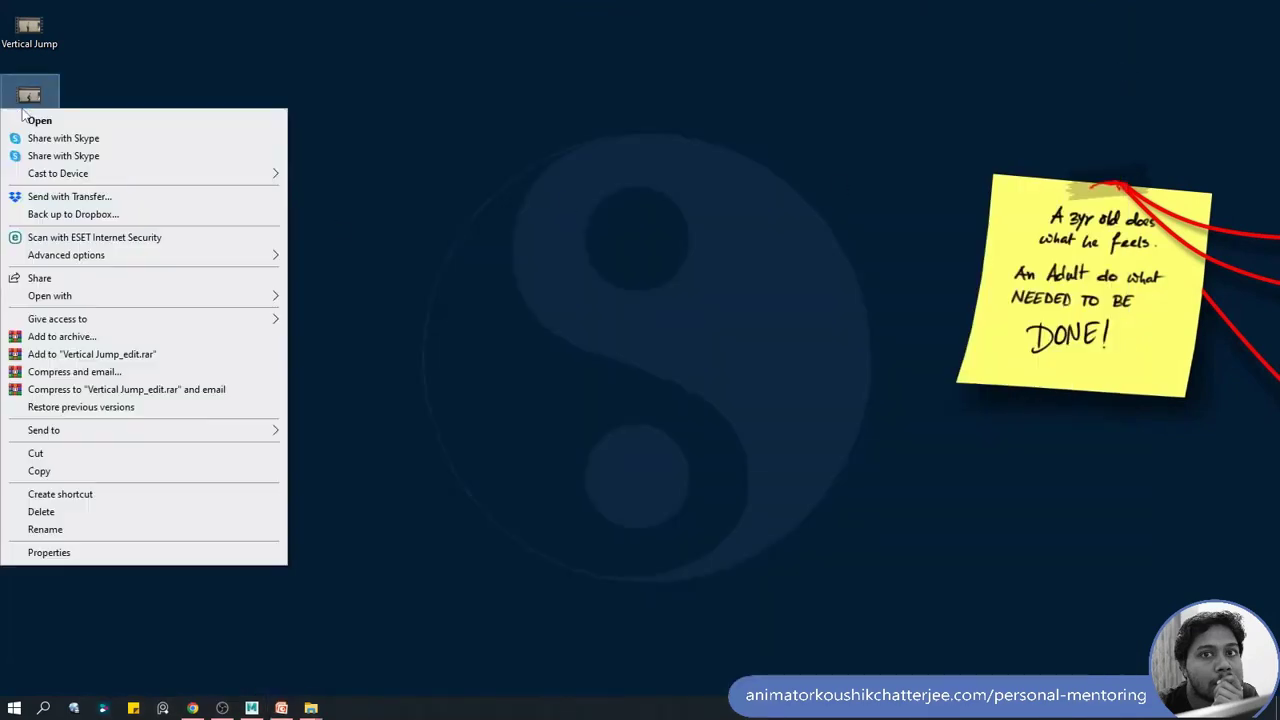
left_click(79, 552)
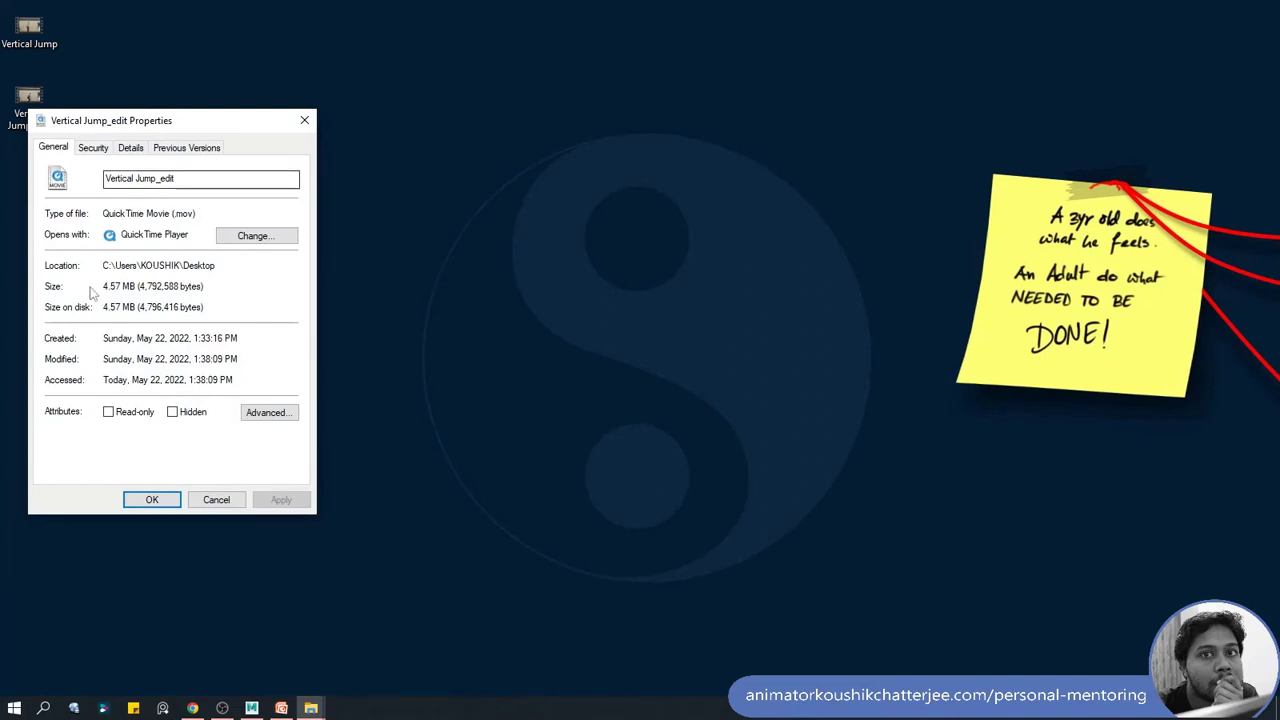
key("Escape")
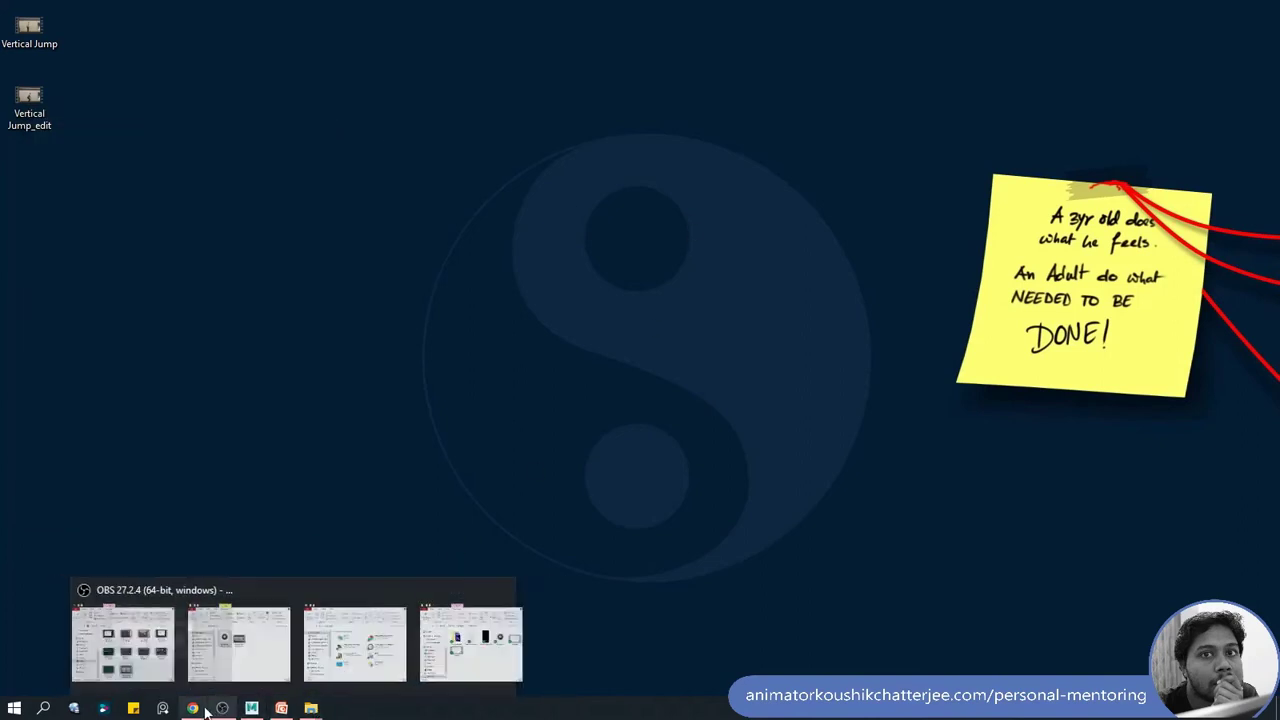
left_click(40, 113)
Step: Open the original Vertical Jump clip with QuickTime Player
right_click(35, 95)
left_click(28, 33)
right_click(28, 33)
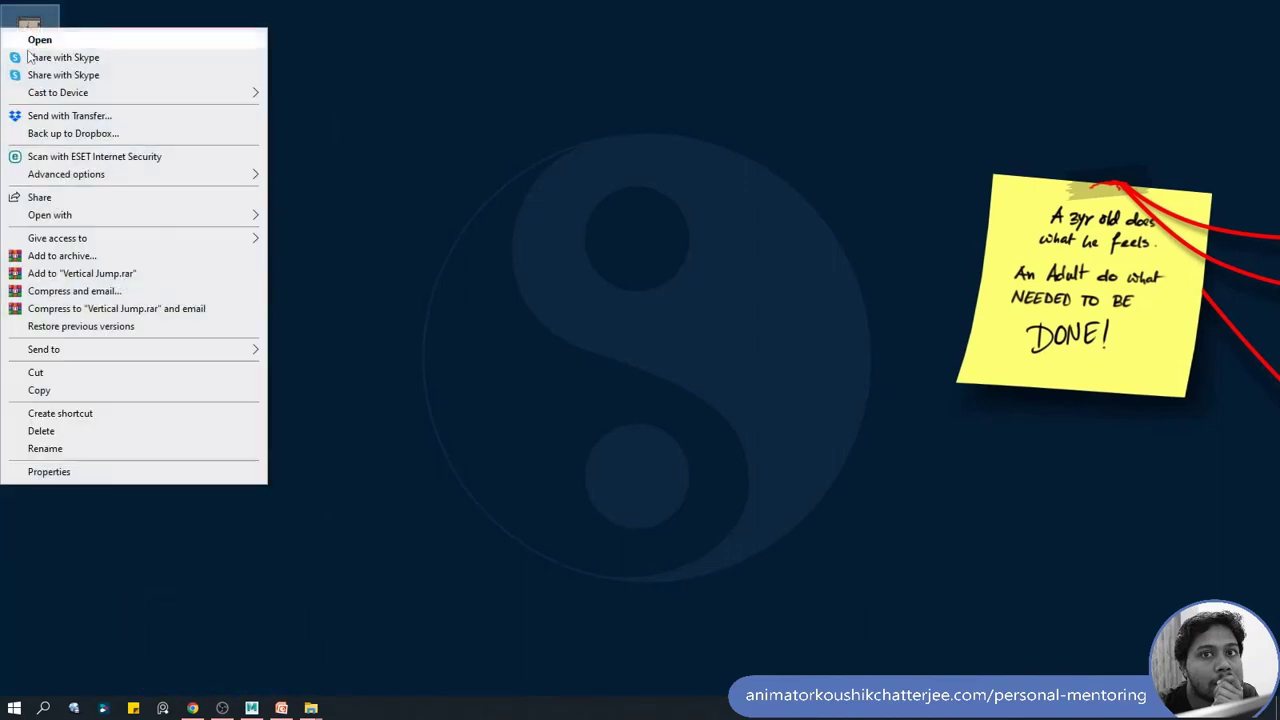
left_click(379, 154)
right_click(43, 33)
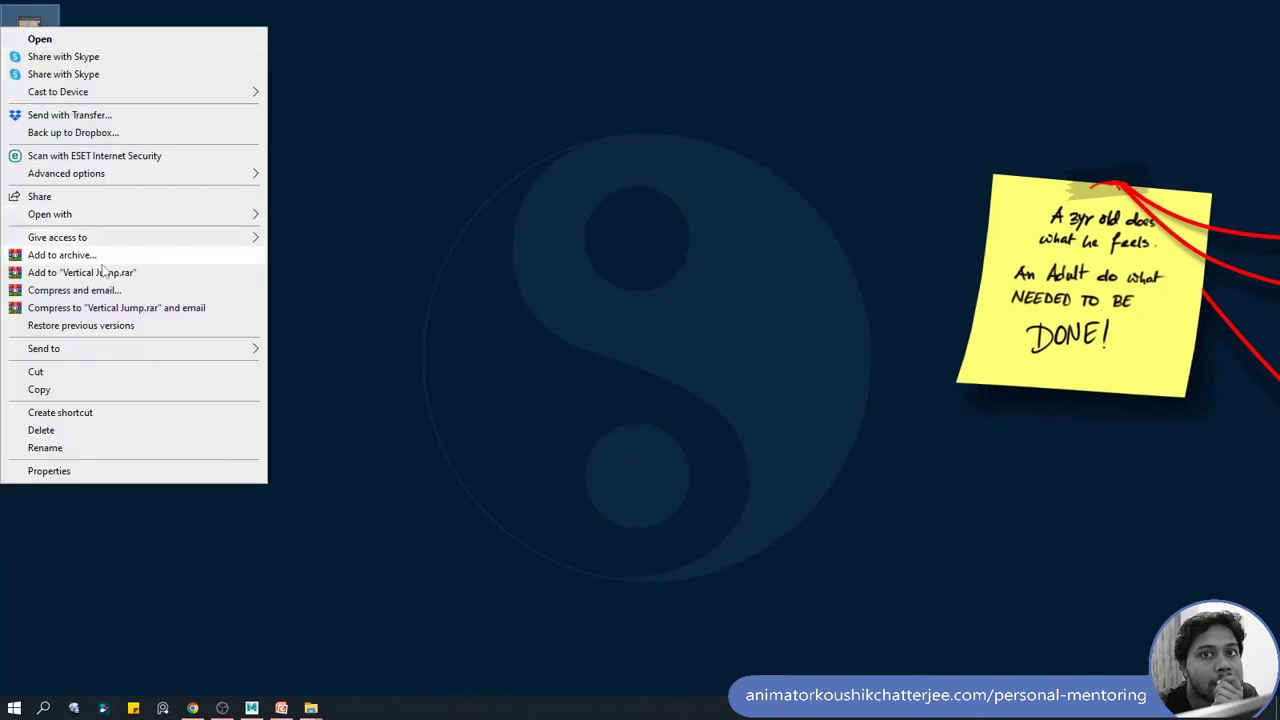
mouse_move(74, 214)
left_click(313, 268)
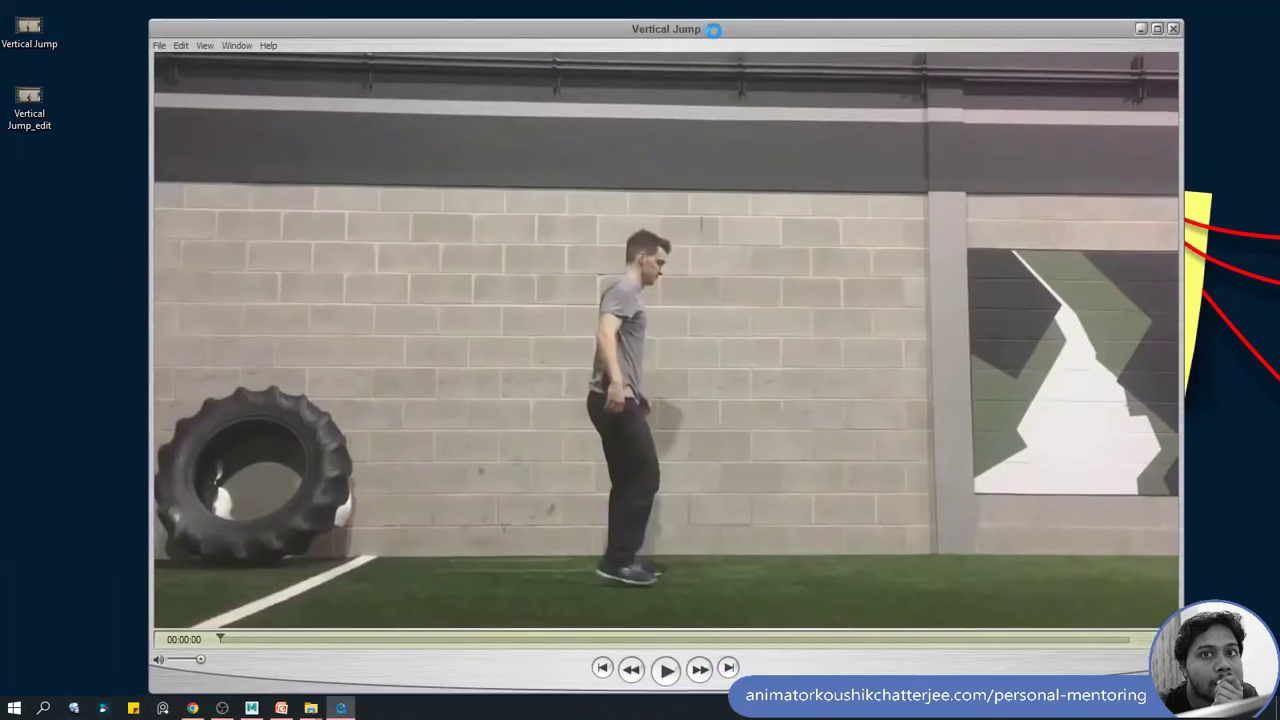
Step: Start a File > Export with the format set to Movie to Image Sequence
left_click(159, 41)
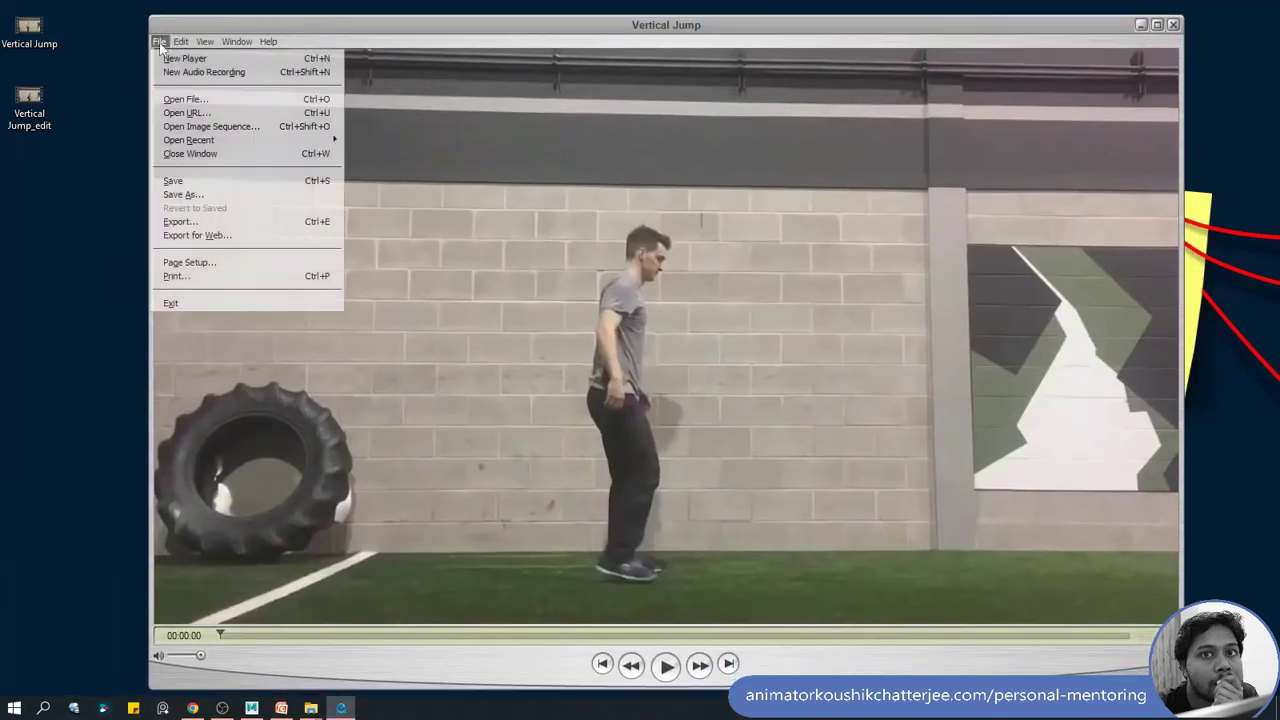
left_click(182, 221)
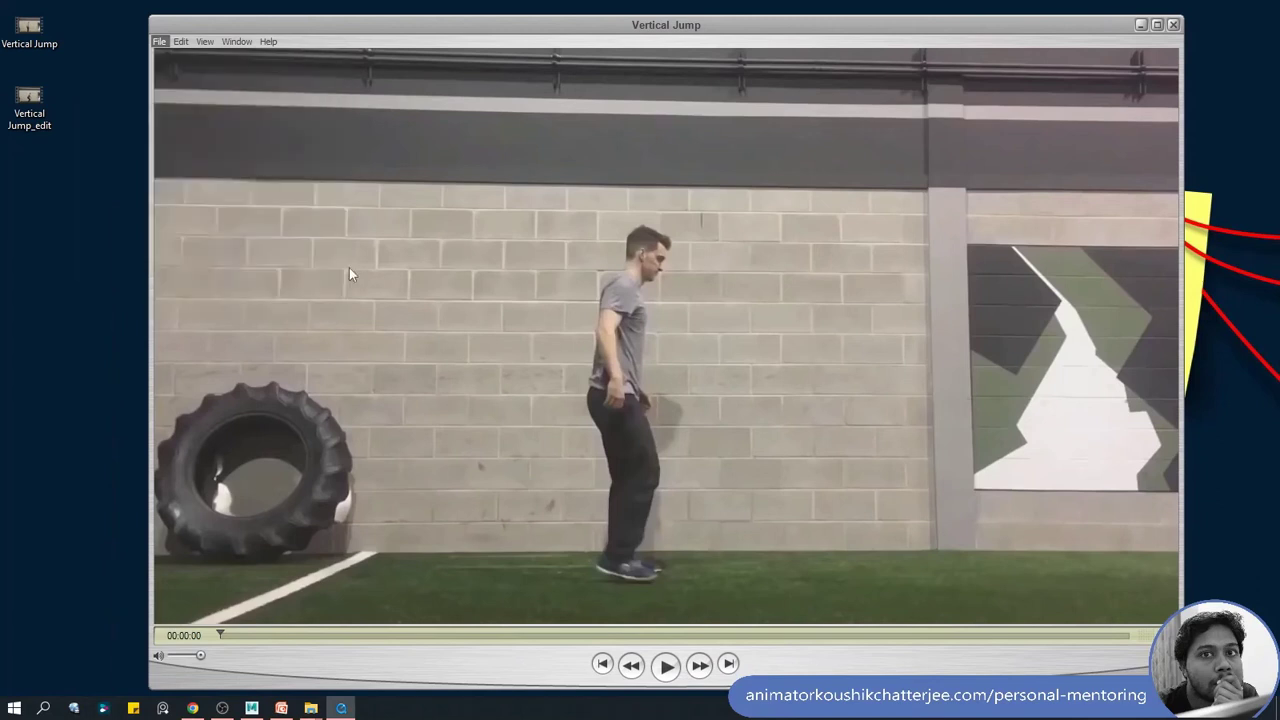
left_click(712, 390)
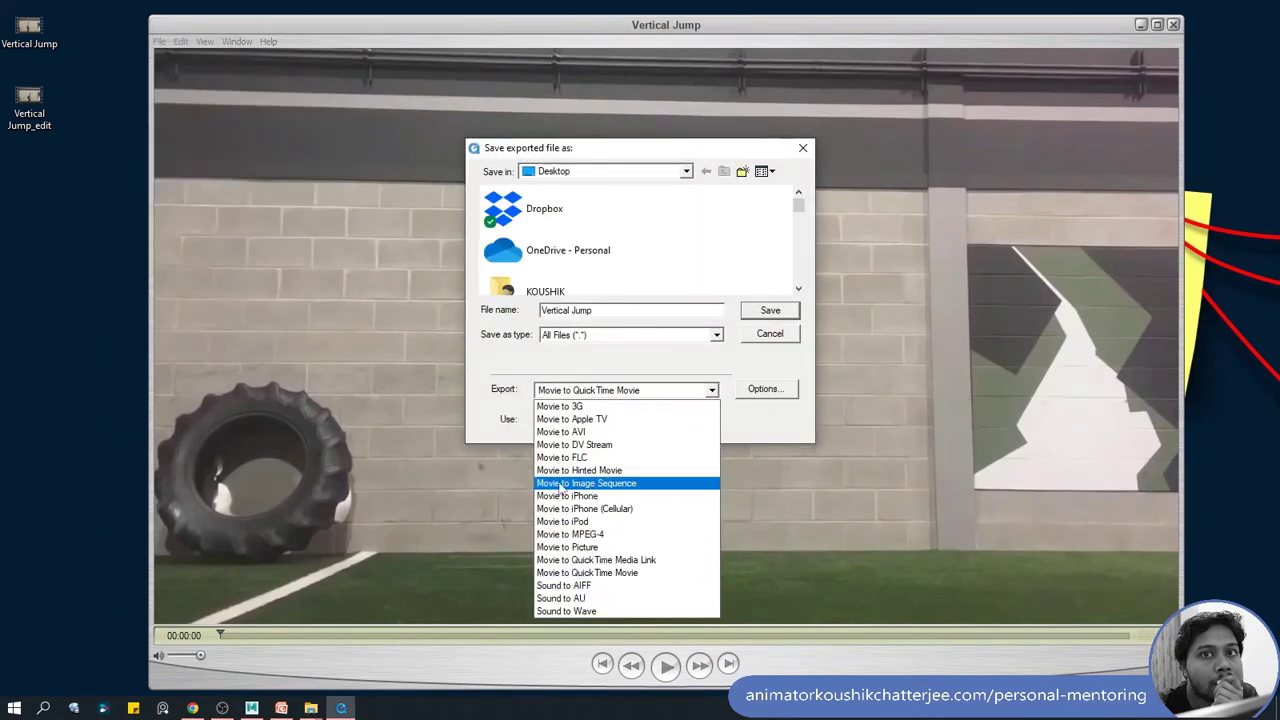
left_click(638, 485)
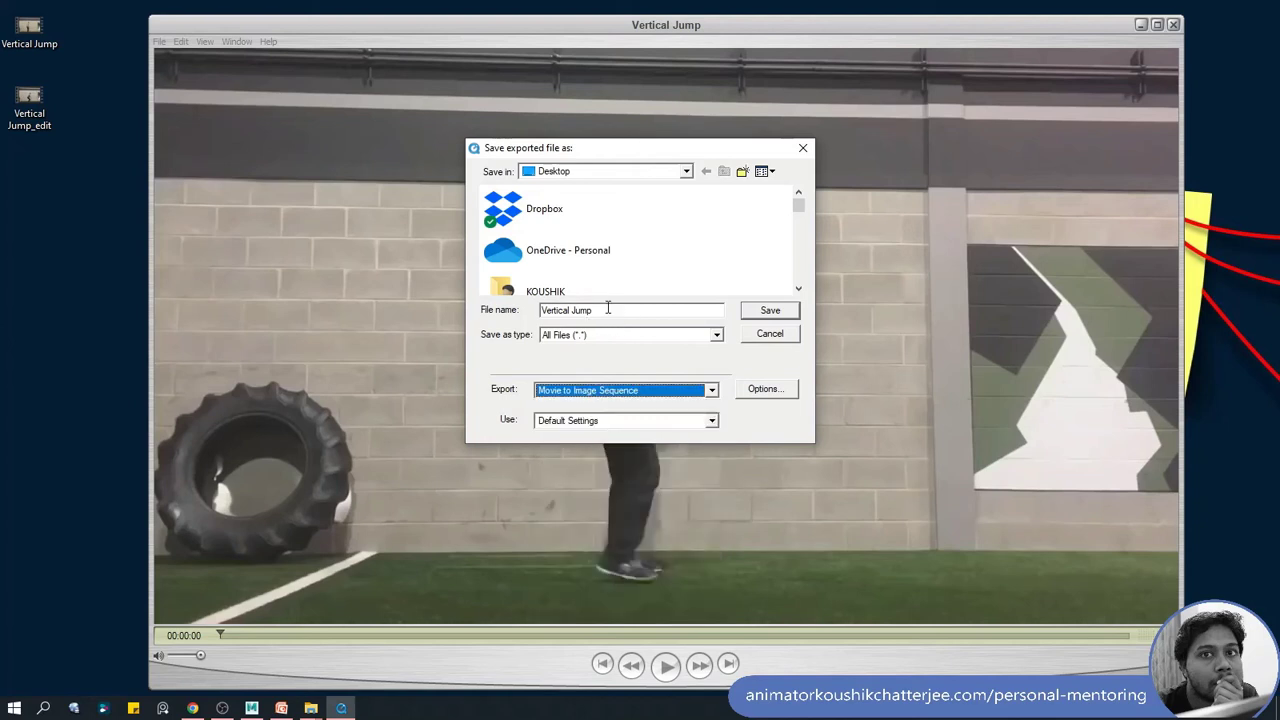
Step: Create a new desktop folder named 'image seq' below Vertical Jump_edit
right_click(100, 228)
mouse_move(48, 418)
left_click(205, 415)
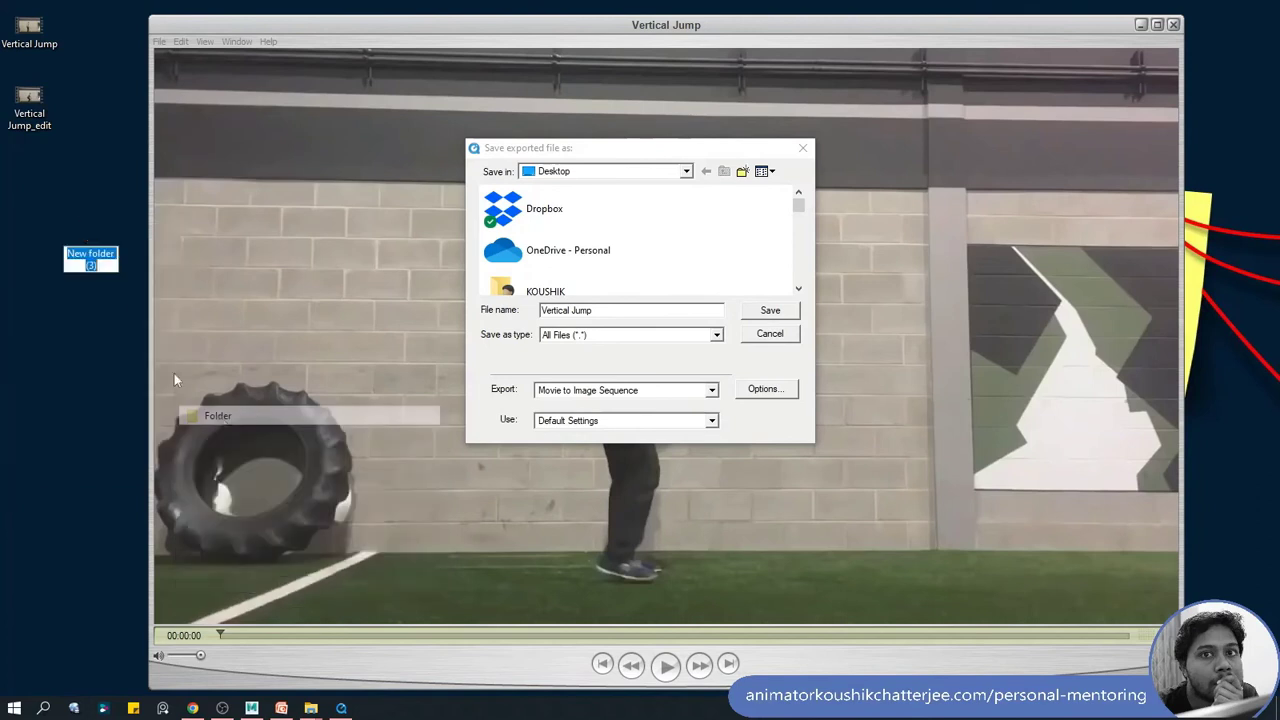
type("im")
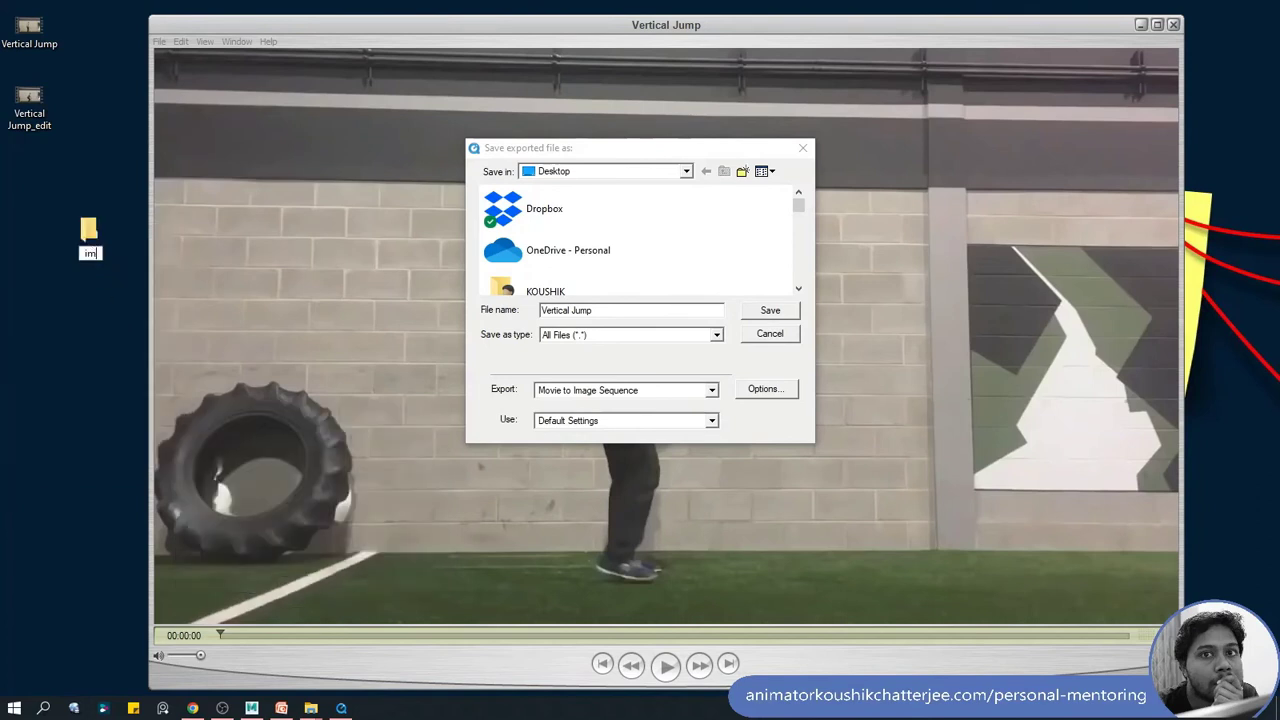
type("age seq")
left_click_drag(89, 232, 40, 191)
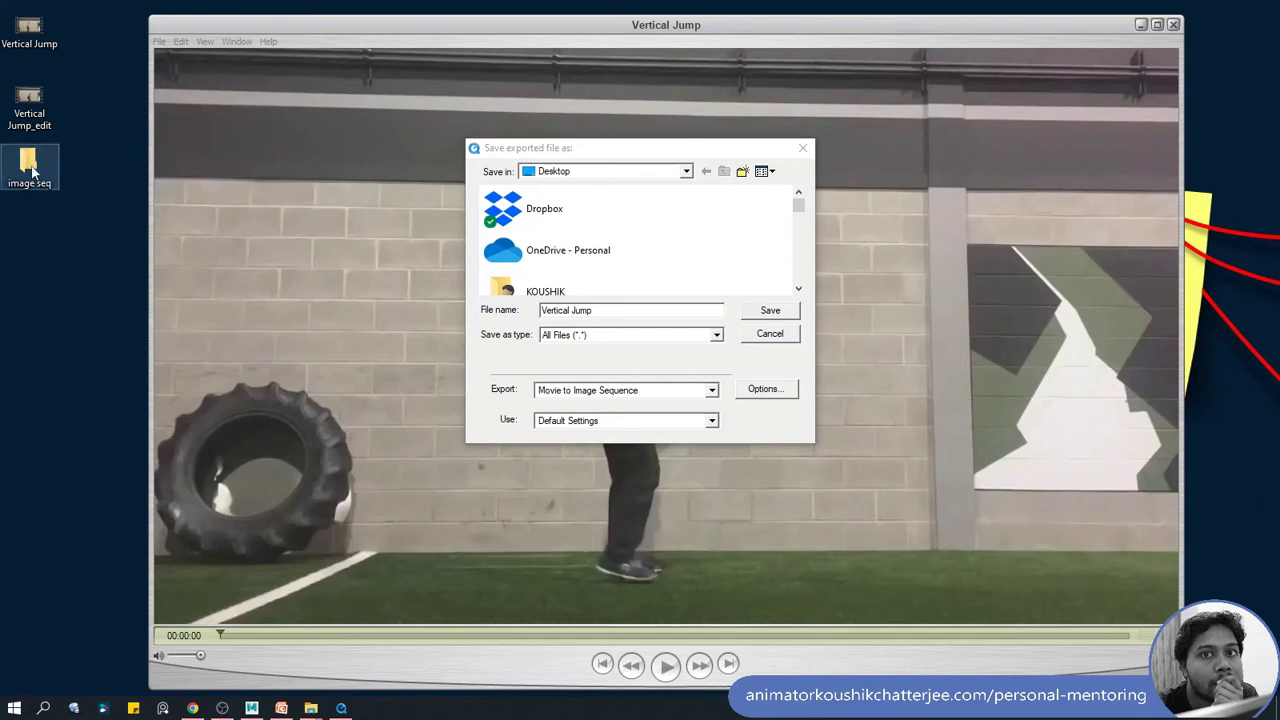
Step: Open the empty image seq folder and select its full path in the address bar
double_click(33, 172)
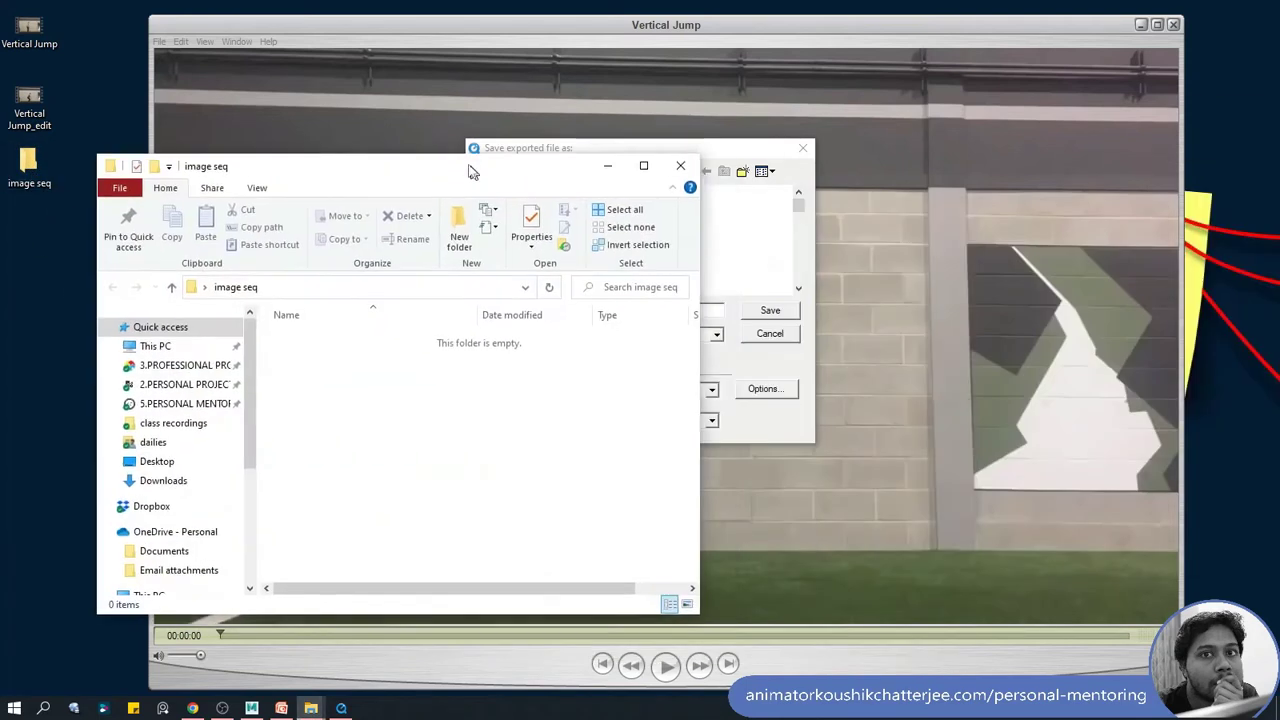
left_click_drag(472, 172, 746, 91)
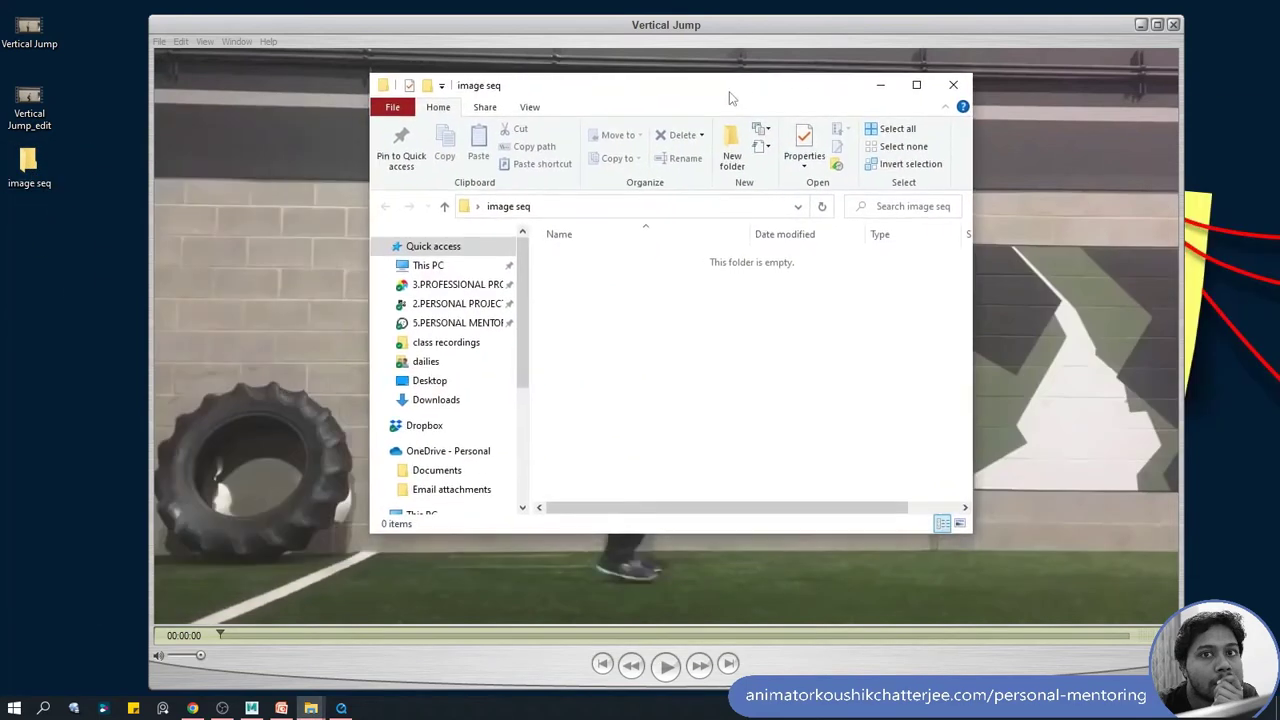
left_click(560, 214)
key("ctrl+c")
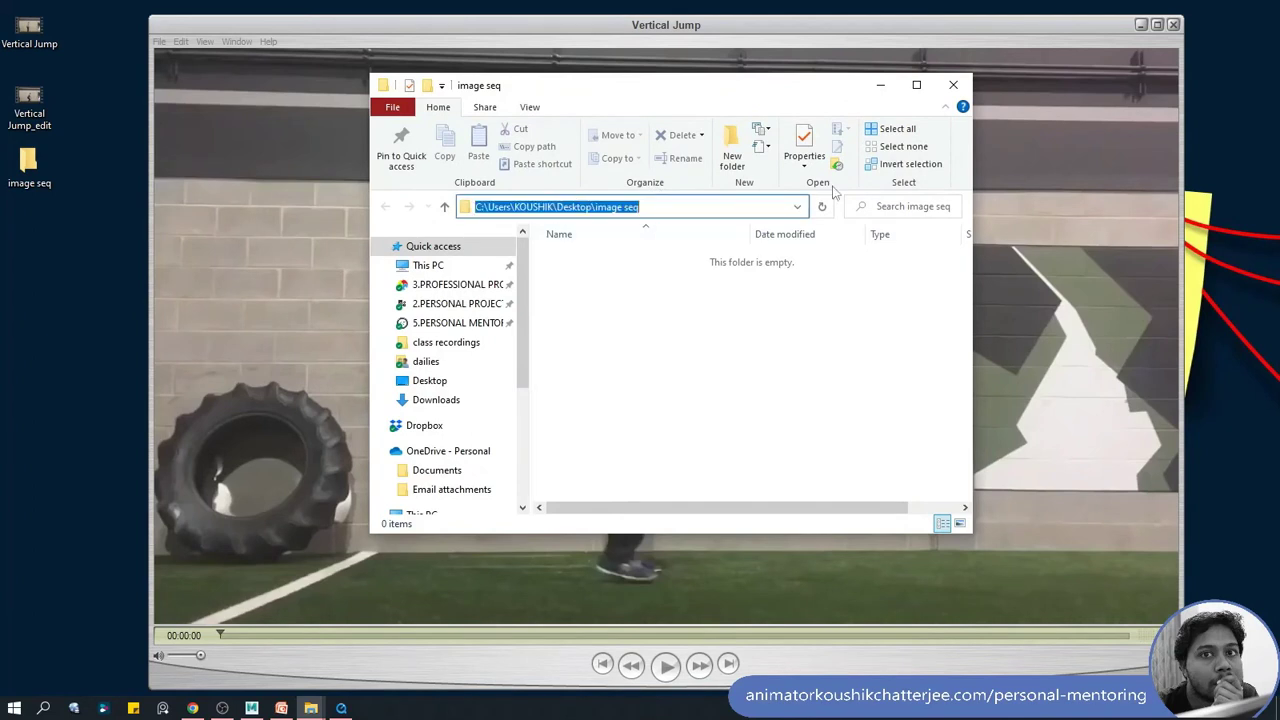
left_click_drag(842, 86, 478, 87)
Step: Paste the image seq path as destination and save as Movie to Image Sequence, named Vertical Jump
left_click(714, 262)
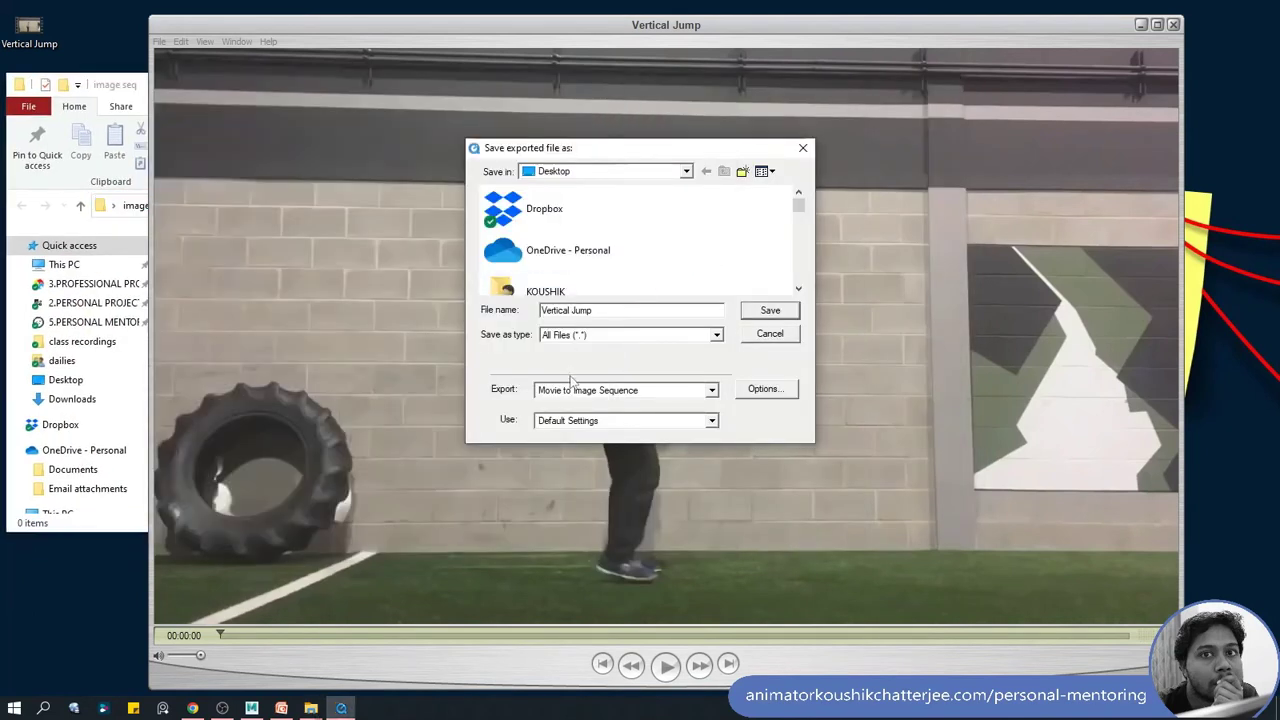
left_click_drag(611, 314, 566, 362)
key("ctrl+v")
key("Return")
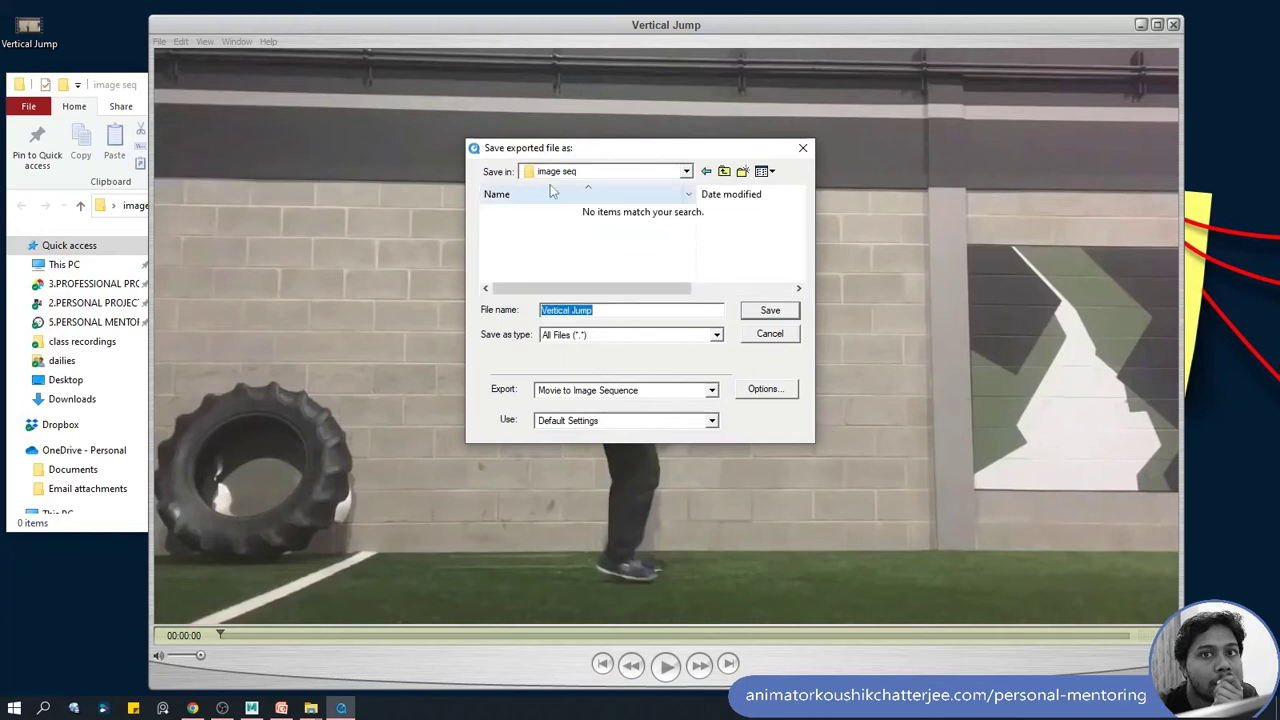
left_click(620, 312)
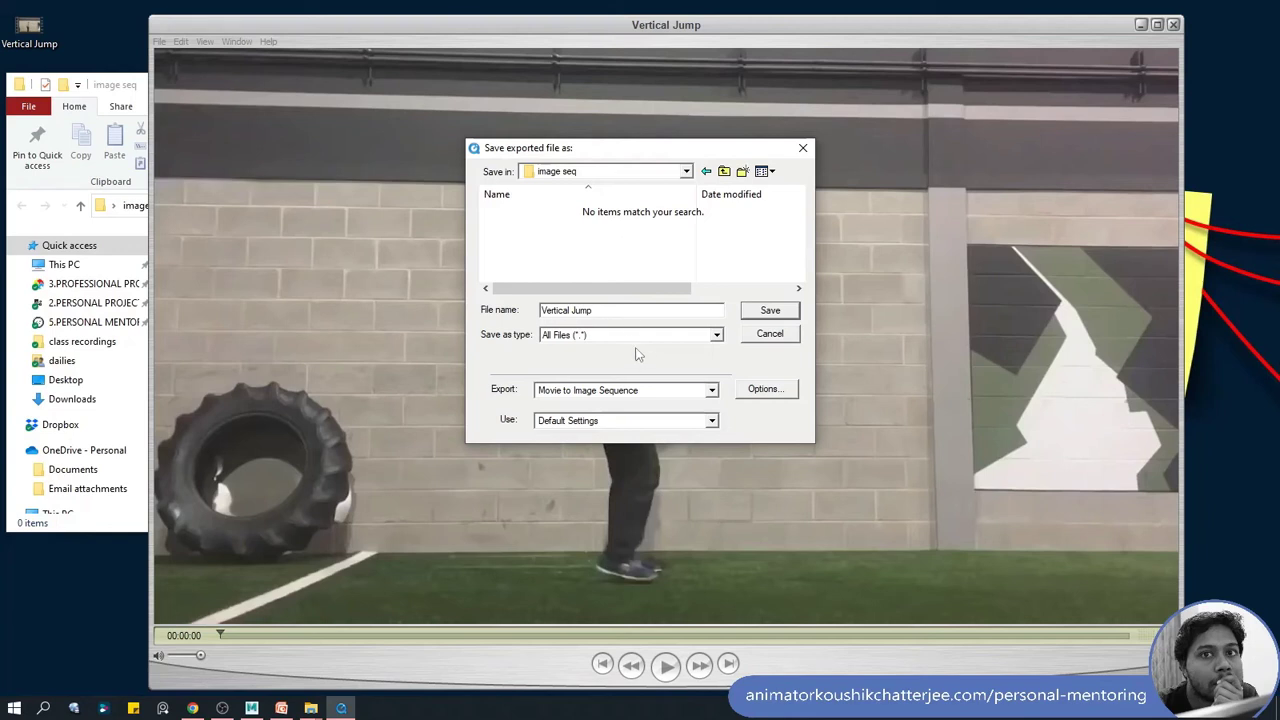
left_click(712, 390)
left_click(606, 483)
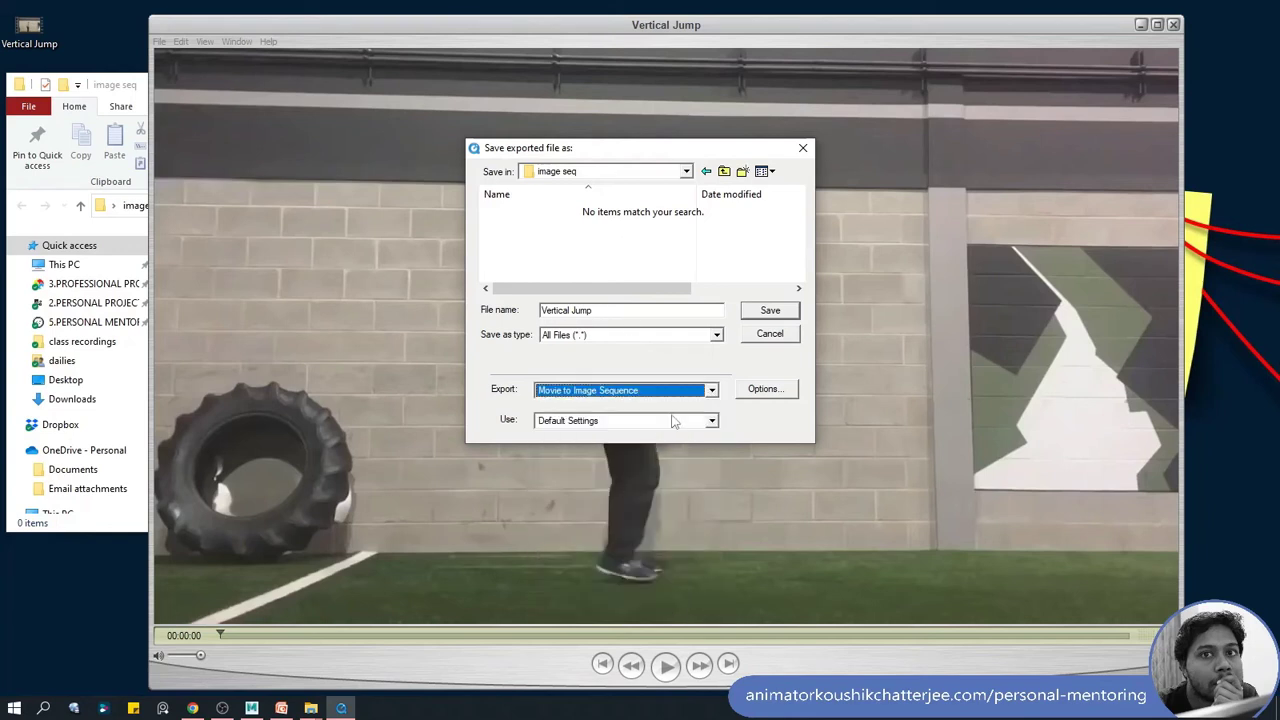
left_click(771, 312)
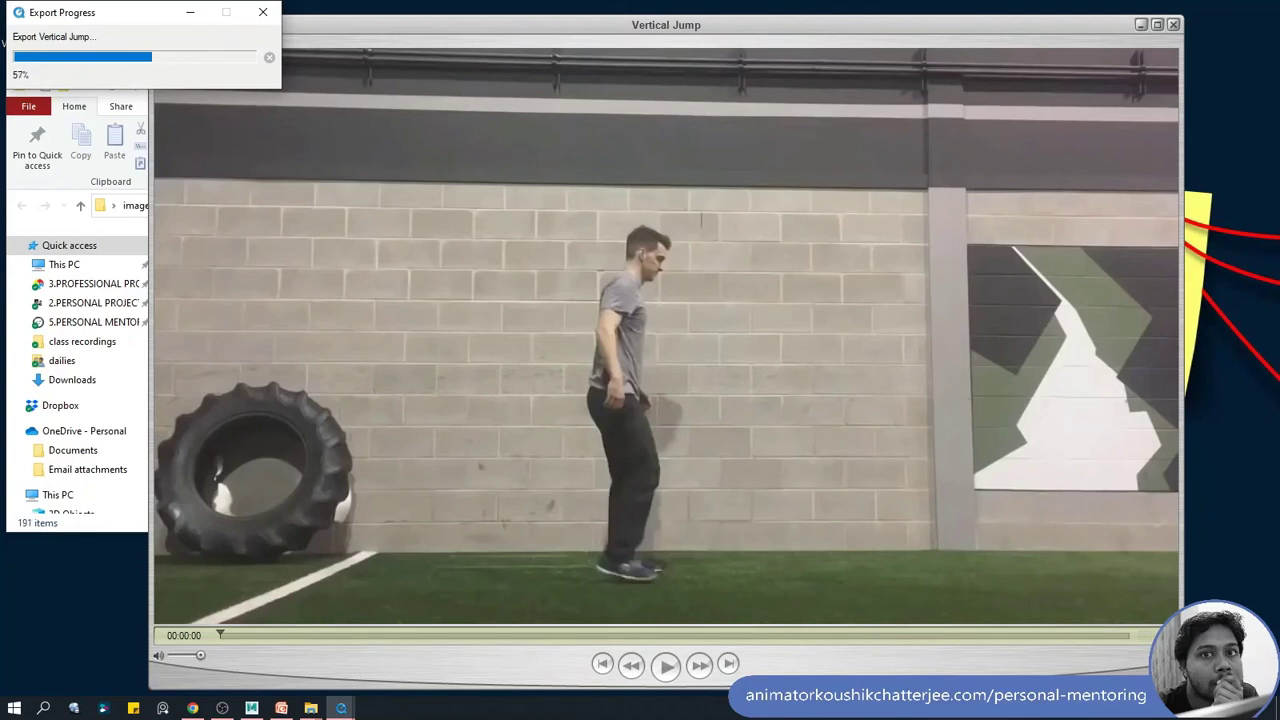
Step: Close QuickTime and step through the exported Vertical Jump PNG frames in Photos
key("alt+F4")
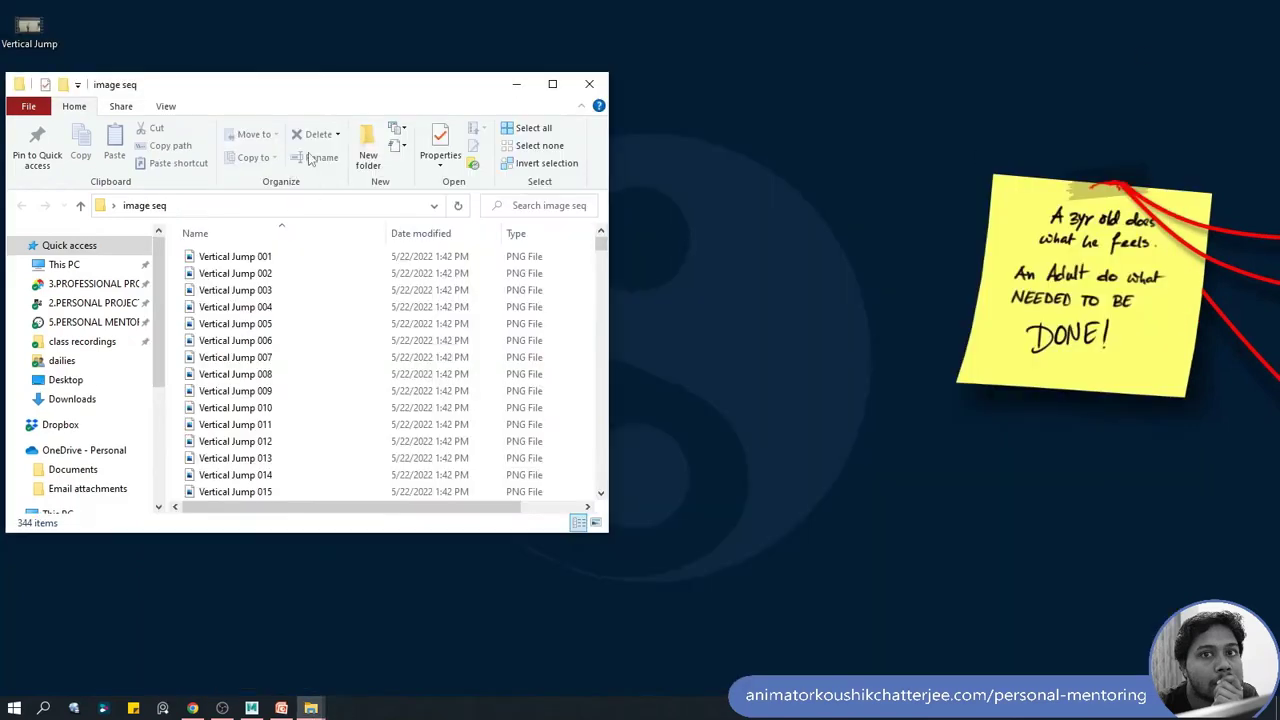
left_click(240, 257)
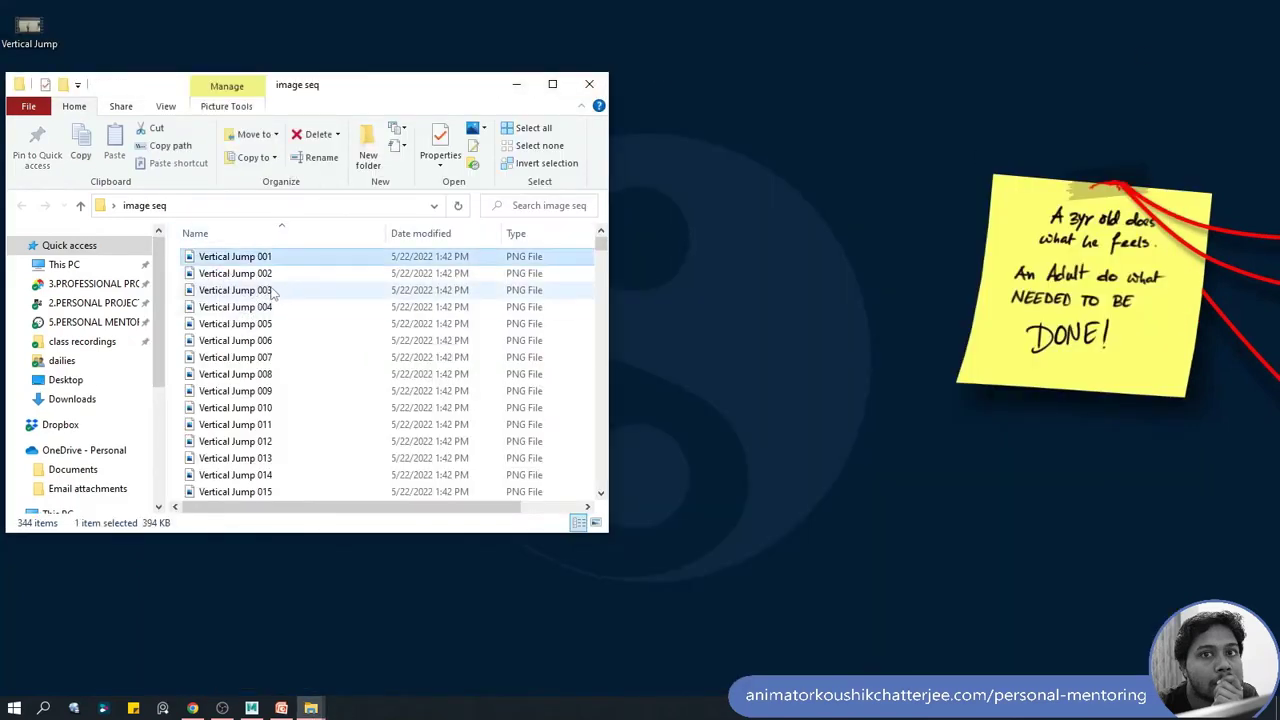
double_click(466, 291)
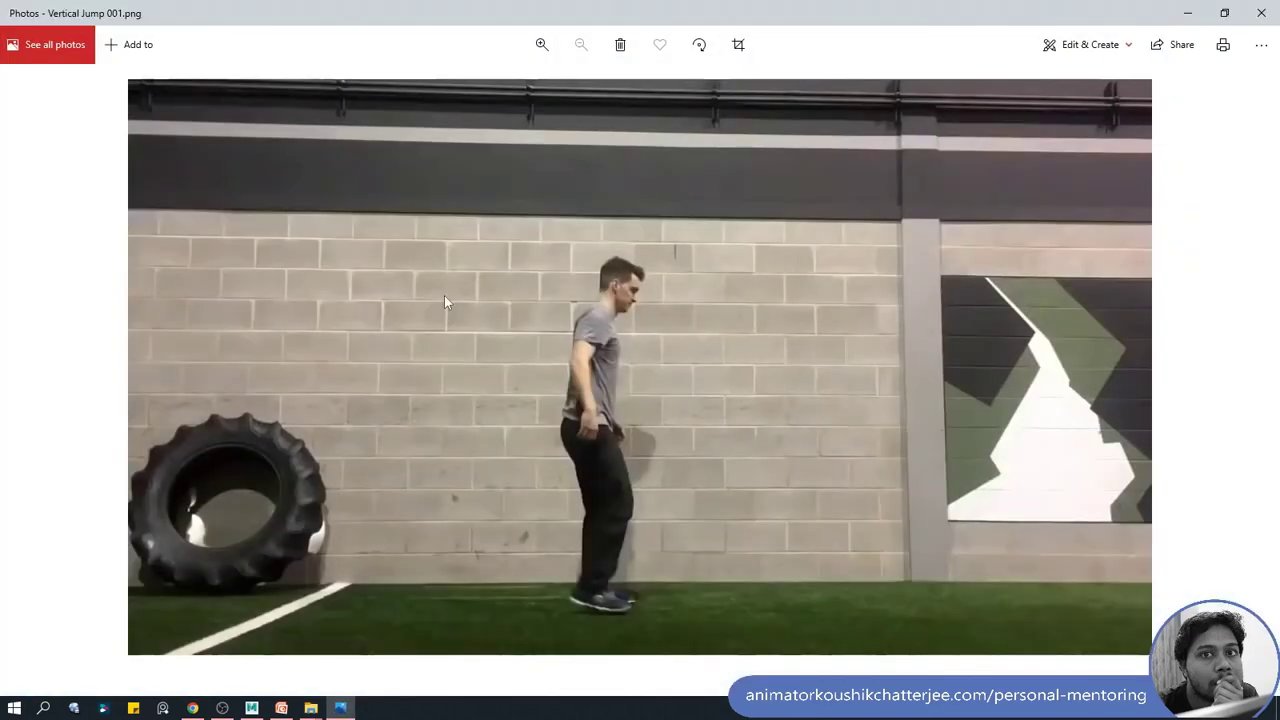
key("Right")
key("Right")
key("Right")
key("Right")
key("Right")
key("Right")
key("Right")
key("Right")
key("Right")
key("Right")
key("Right")
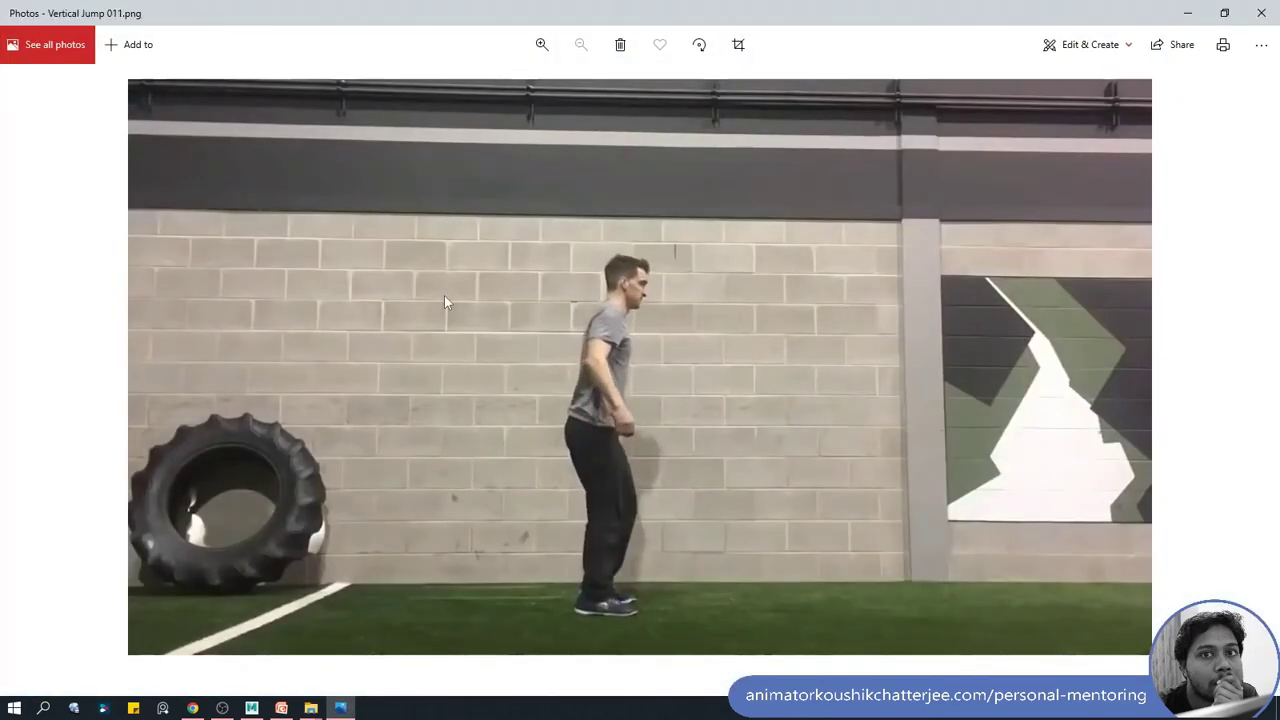
key("Right")
key("Right")
key("Right")
key("Right")
key("Right")
key("Right")
key("Right")
key("Right")
key("Right")
key("Right")
key("Right")
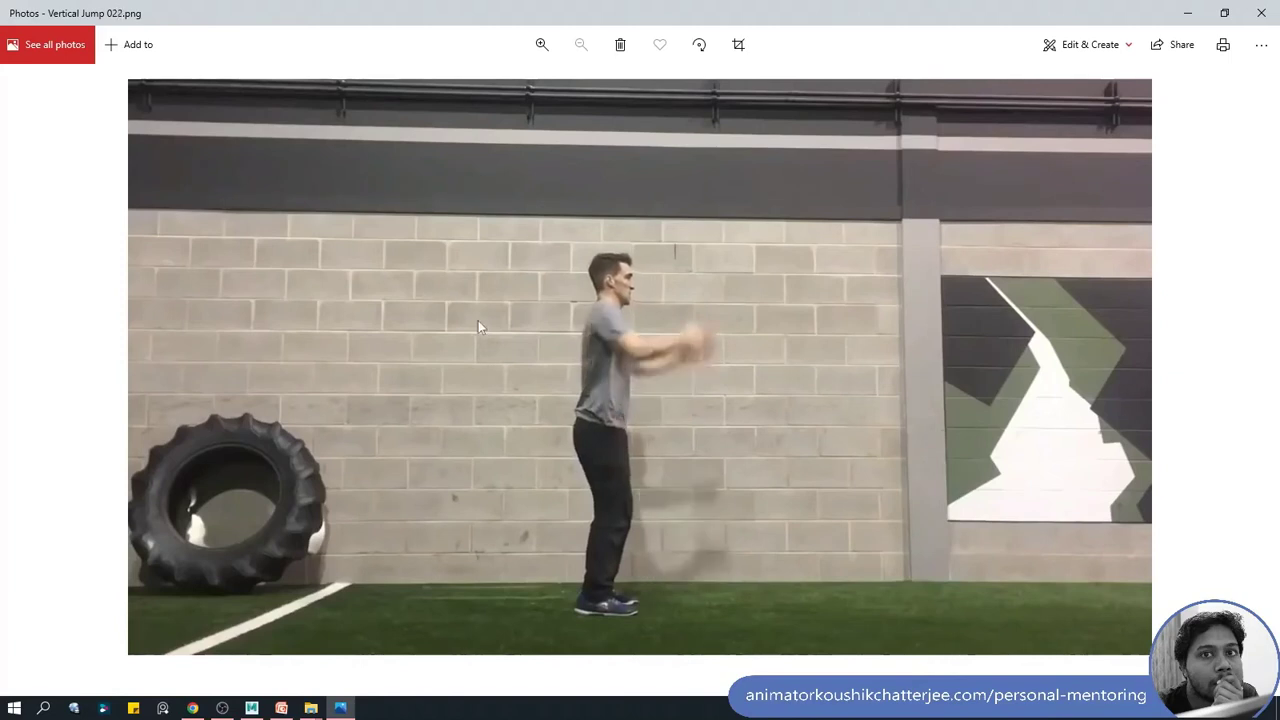
key("Right")
key("Right")
key("Right")
key("Right")
key("Right")
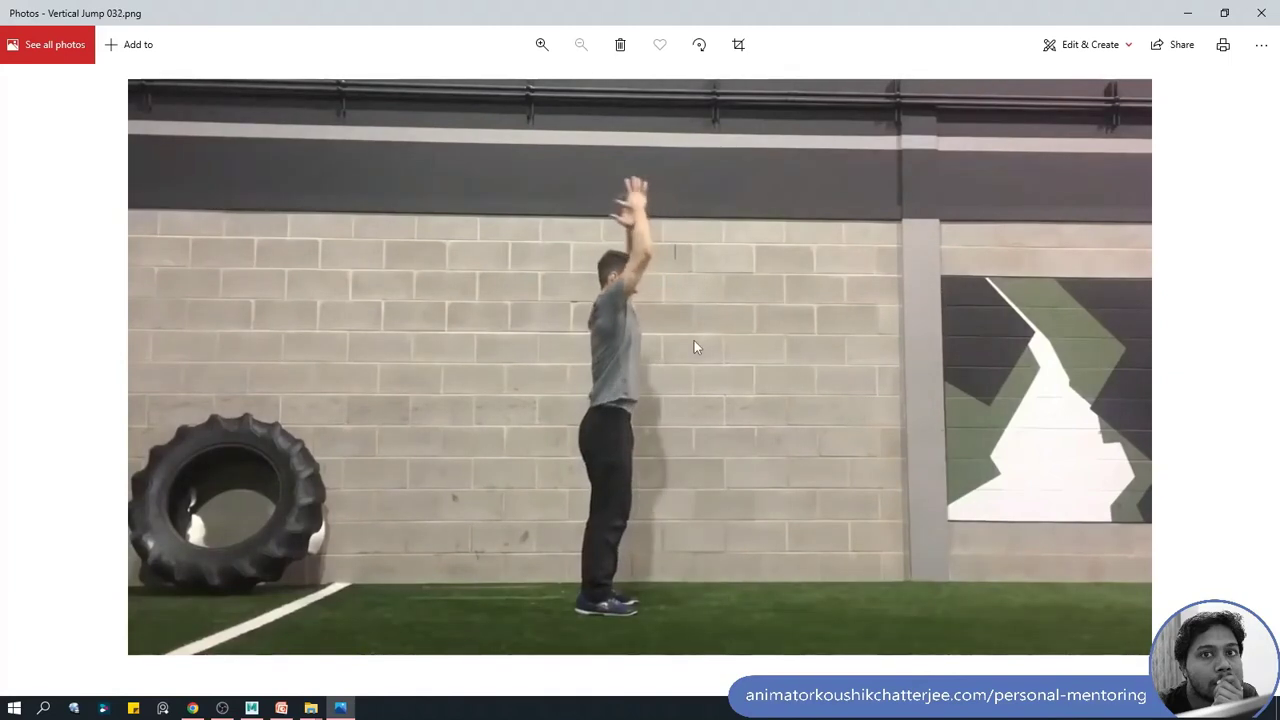
key("Right")
key("Right")
key("Right")
key("Right")
key("Right")
key("Right")
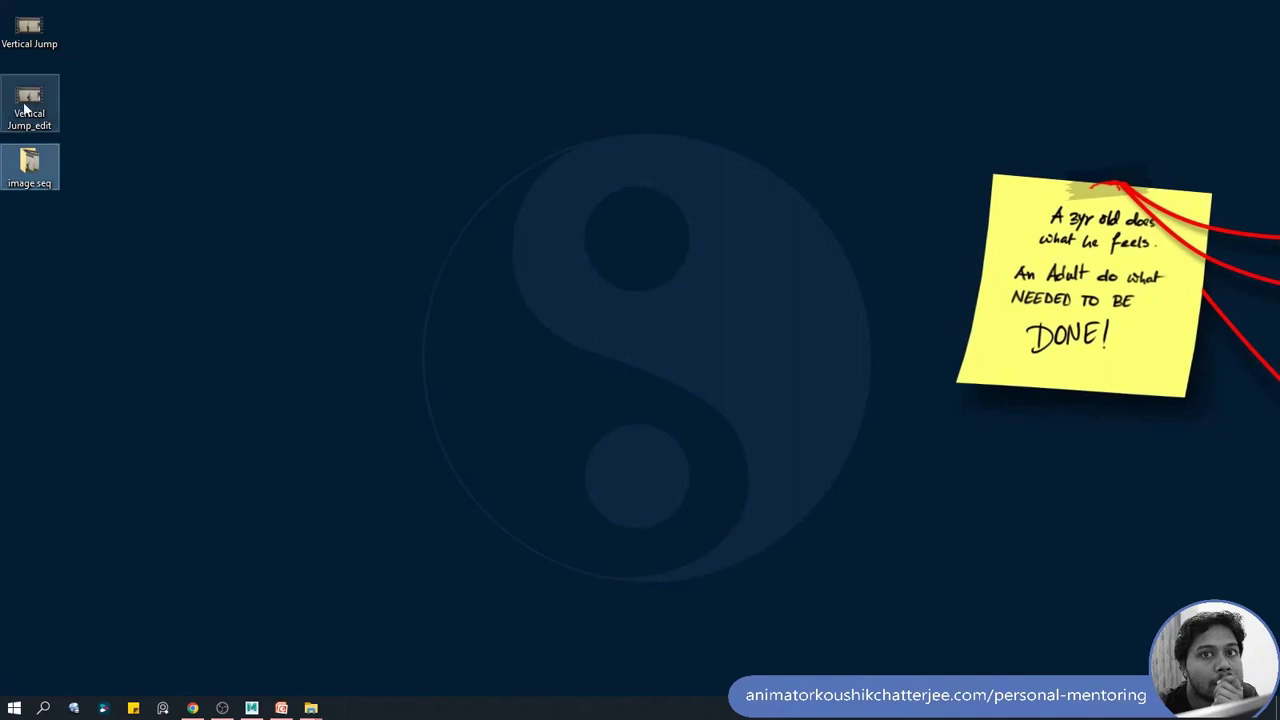
Step: Switch to Maya's untitled scene and orbit the perspective view around the grid plane
left_click(30, 104)
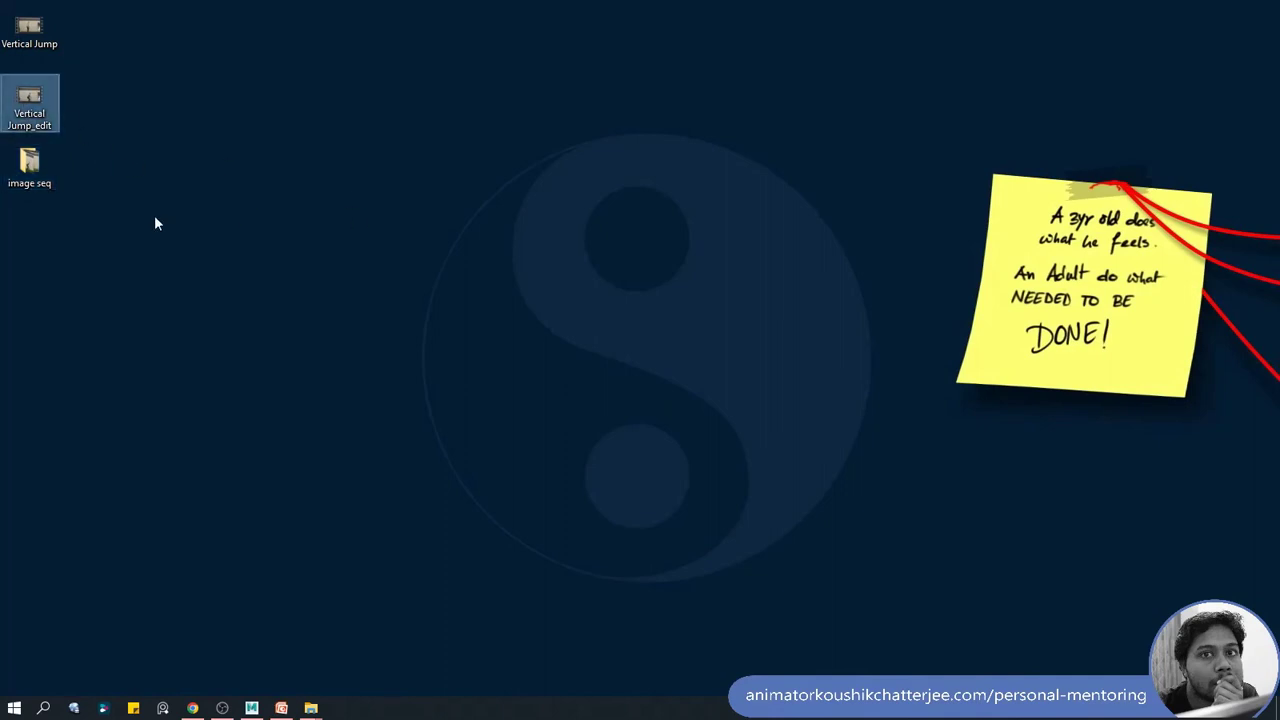
left_click_drag(100, 136, 334, 324)
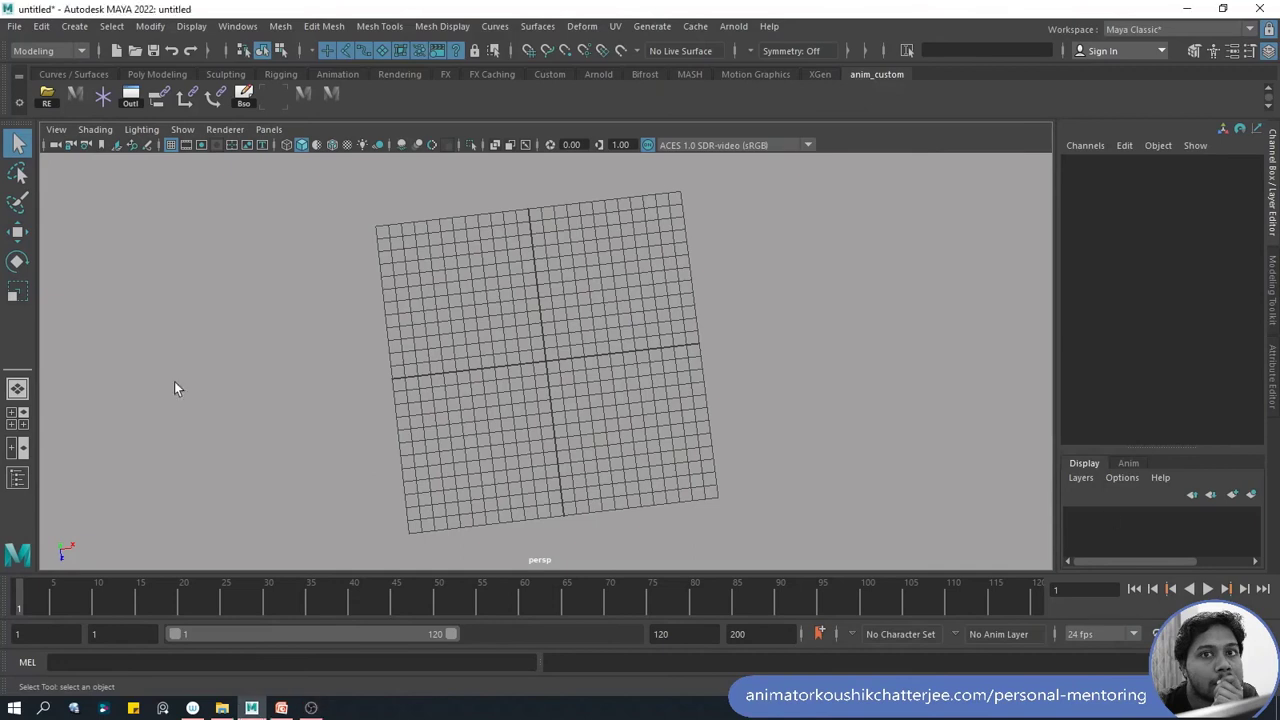
left_click_drag(633, 430, 628, 386, "alt")
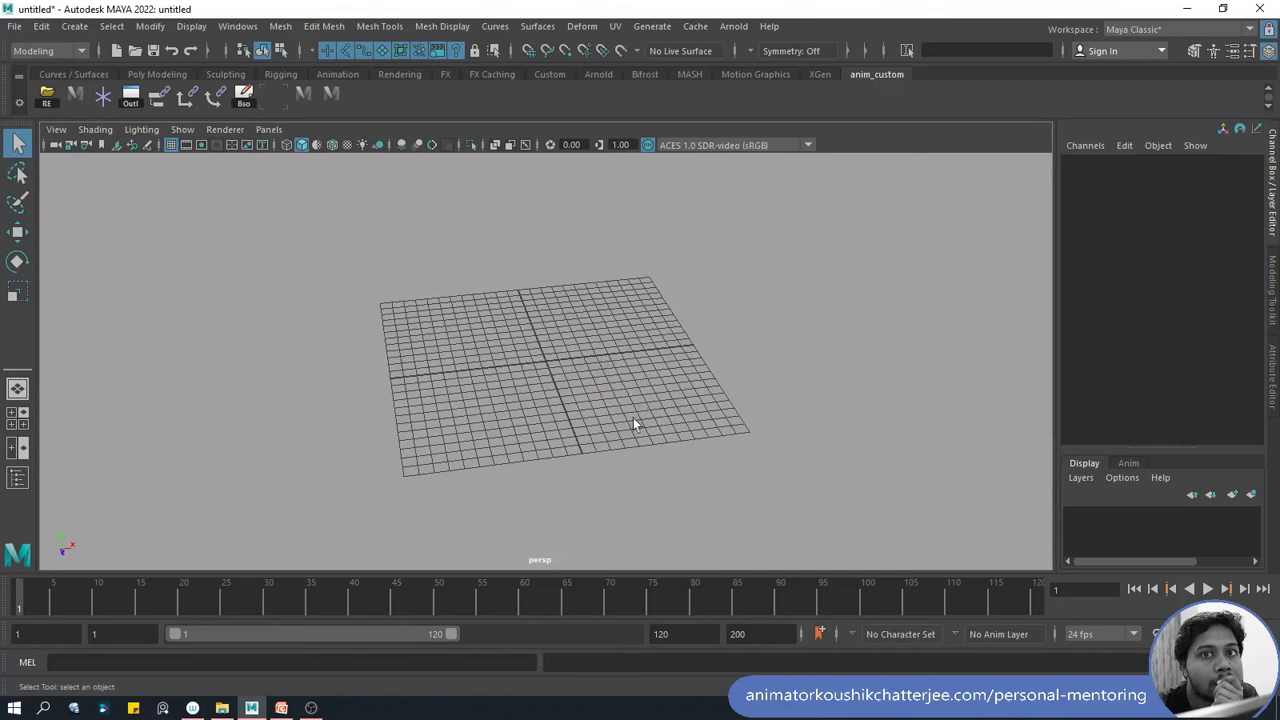
mouse_move(613, 413)
left_mouse_down("alt")
mouse_move(643, 409)
mouse_move(614, 414)
left_mouse_up("alt")
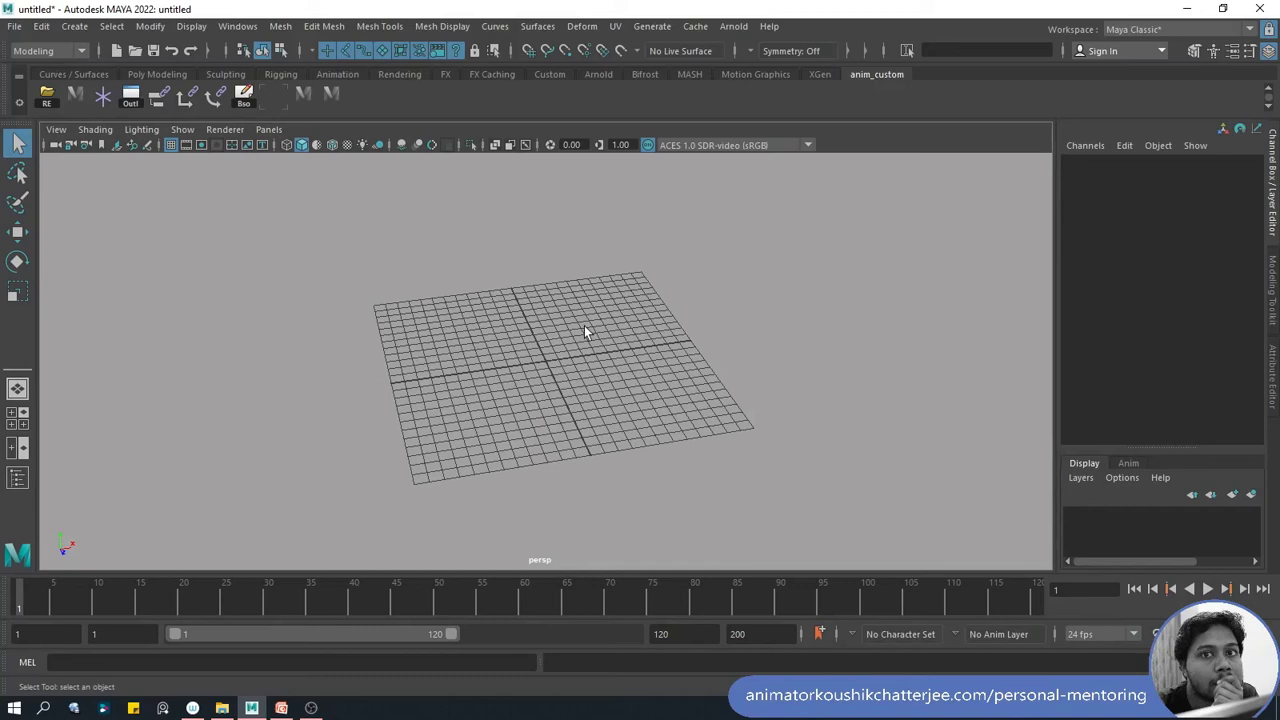
Step: Import Desktop\image seq\Vertical Jump 001.png as the perspective camera's image plane
left_click(56, 129)
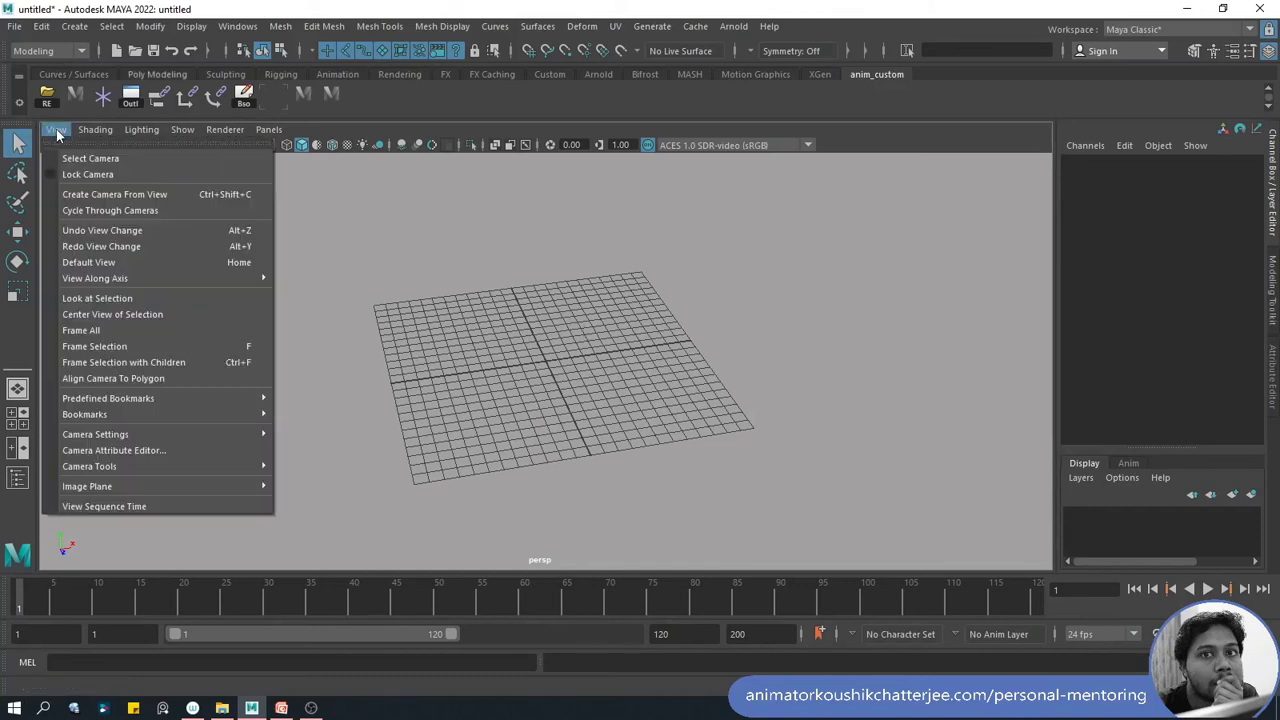
mouse_move(120, 486)
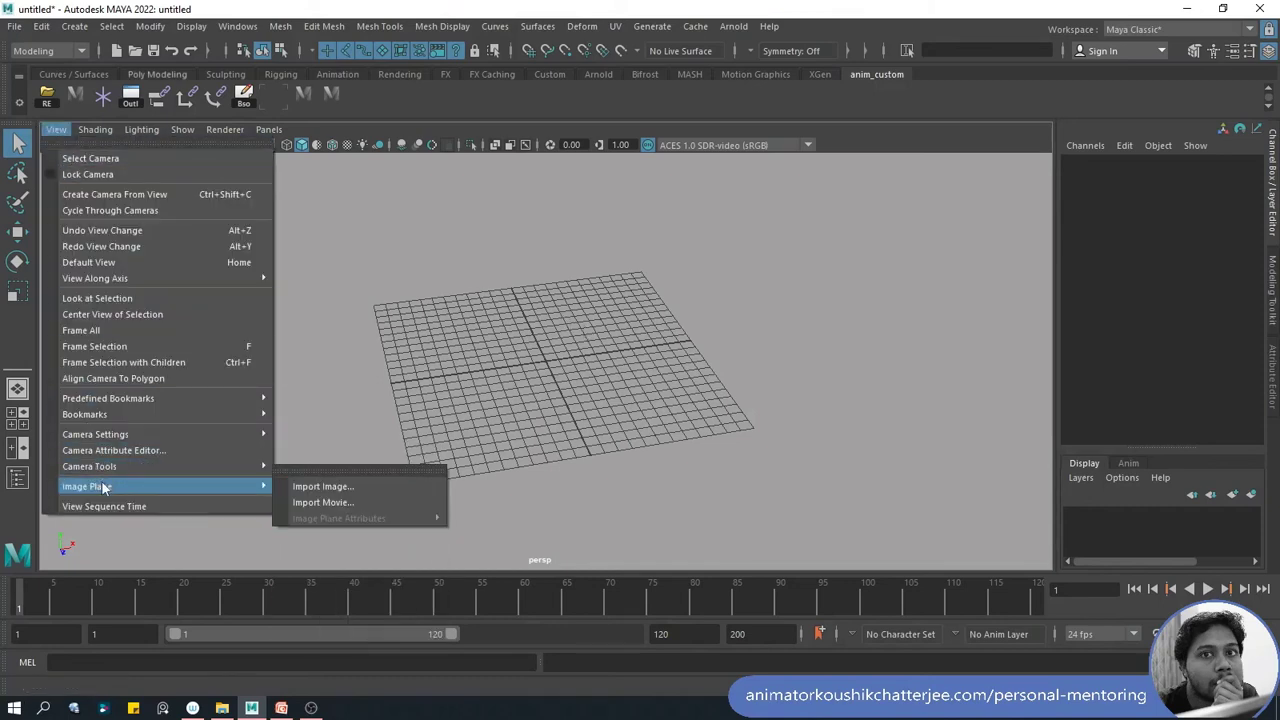
left_click(345, 488)
left_click(254, 159)
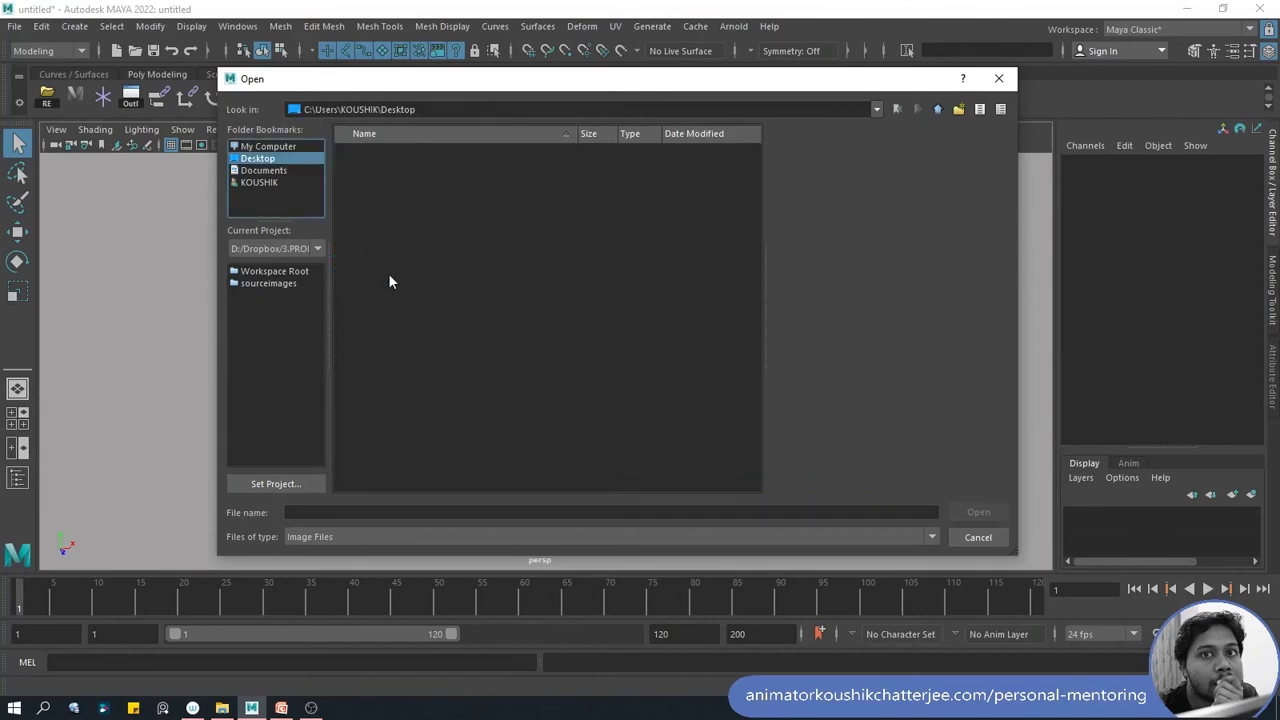
left_click(374, 230)
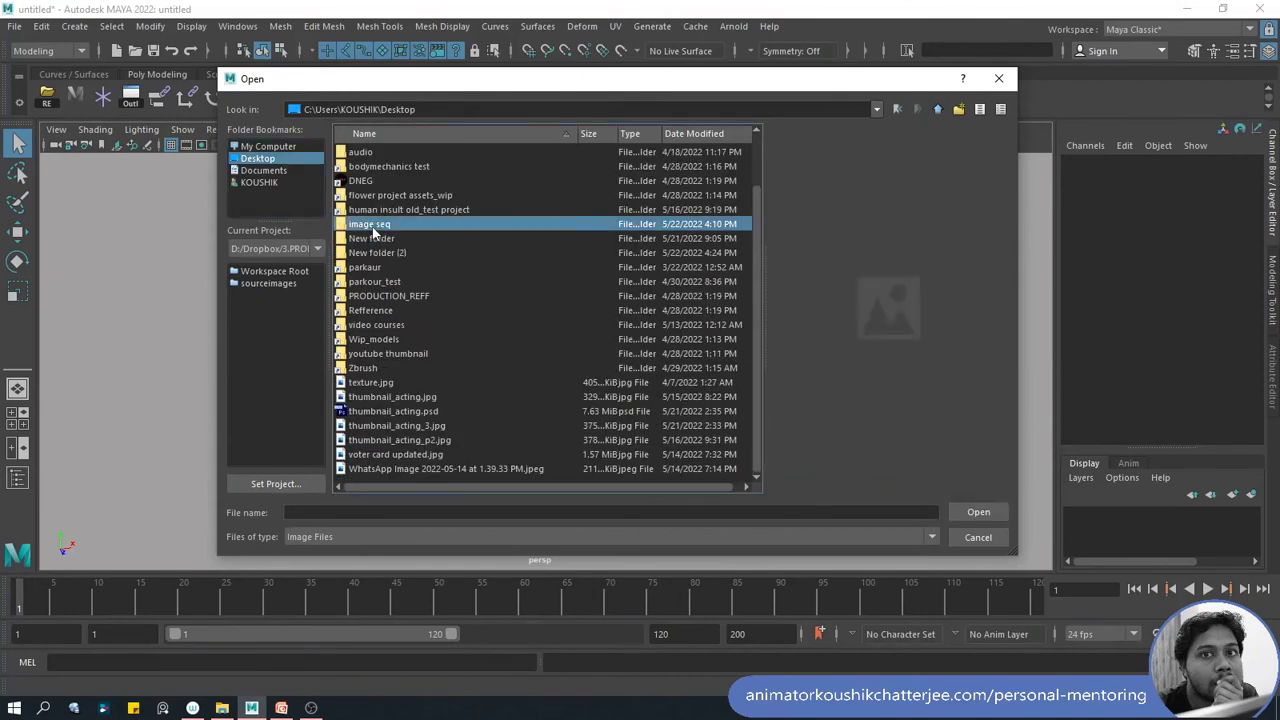
double_click(374, 230)
left_click(380, 167)
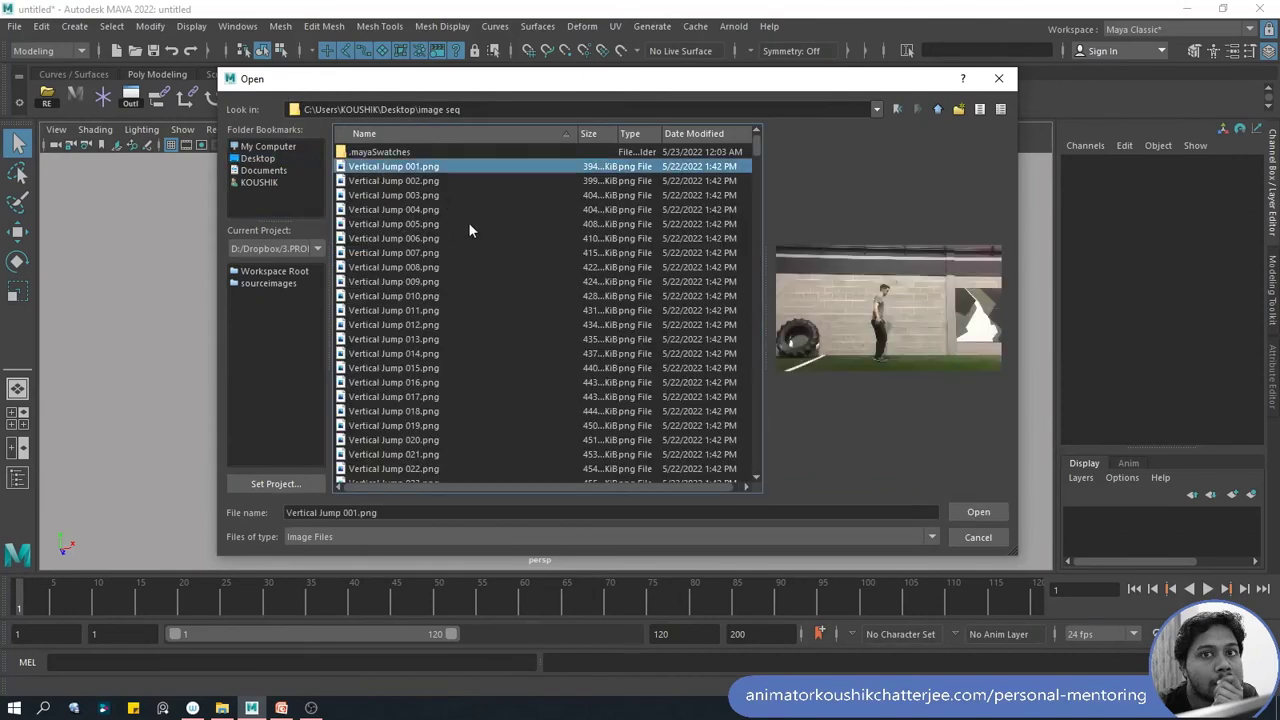
left_click(978, 512)
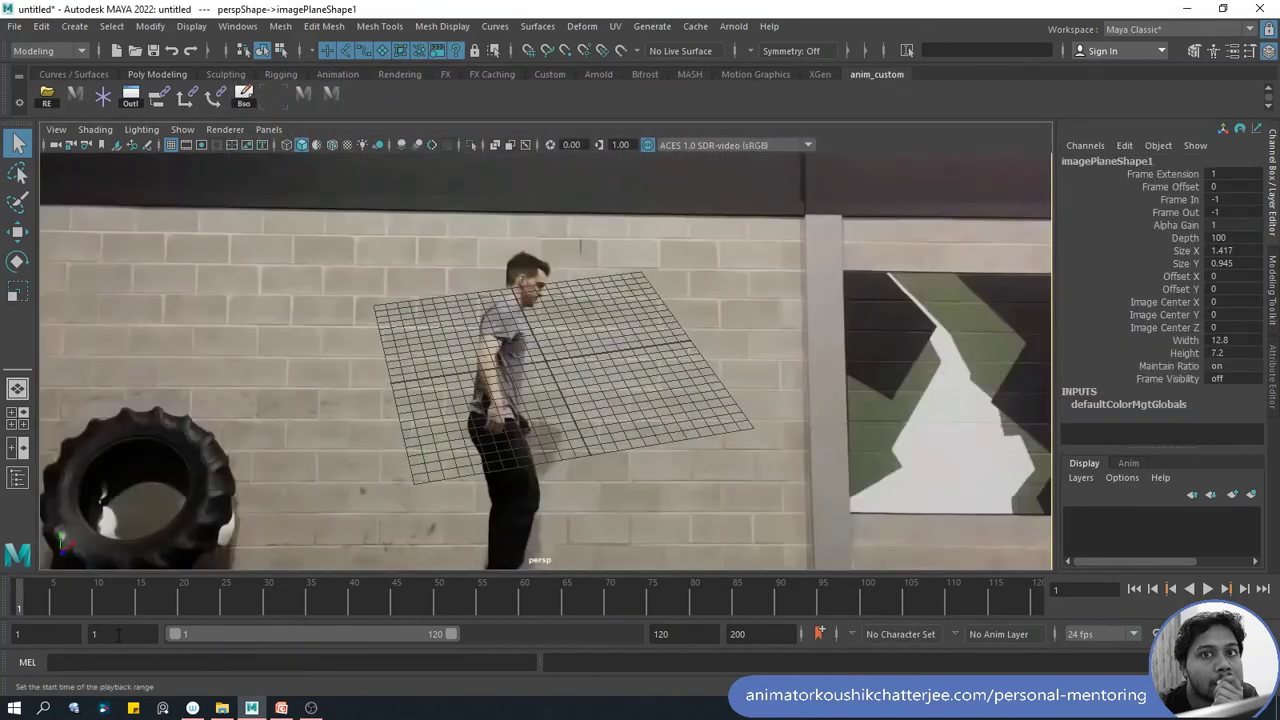
Step: Enable Use Image Sequence on imagePlaneShape1 and play back the jump footage with Alt+V
mouse_move(40, 605)
left_mouse_down()
mouse_move(149, 600)
mouse_move(98, 616)
mouse_move(263, 616)
mouse_move(18, 616)
left_mouse_up()
key("ctrl+a")
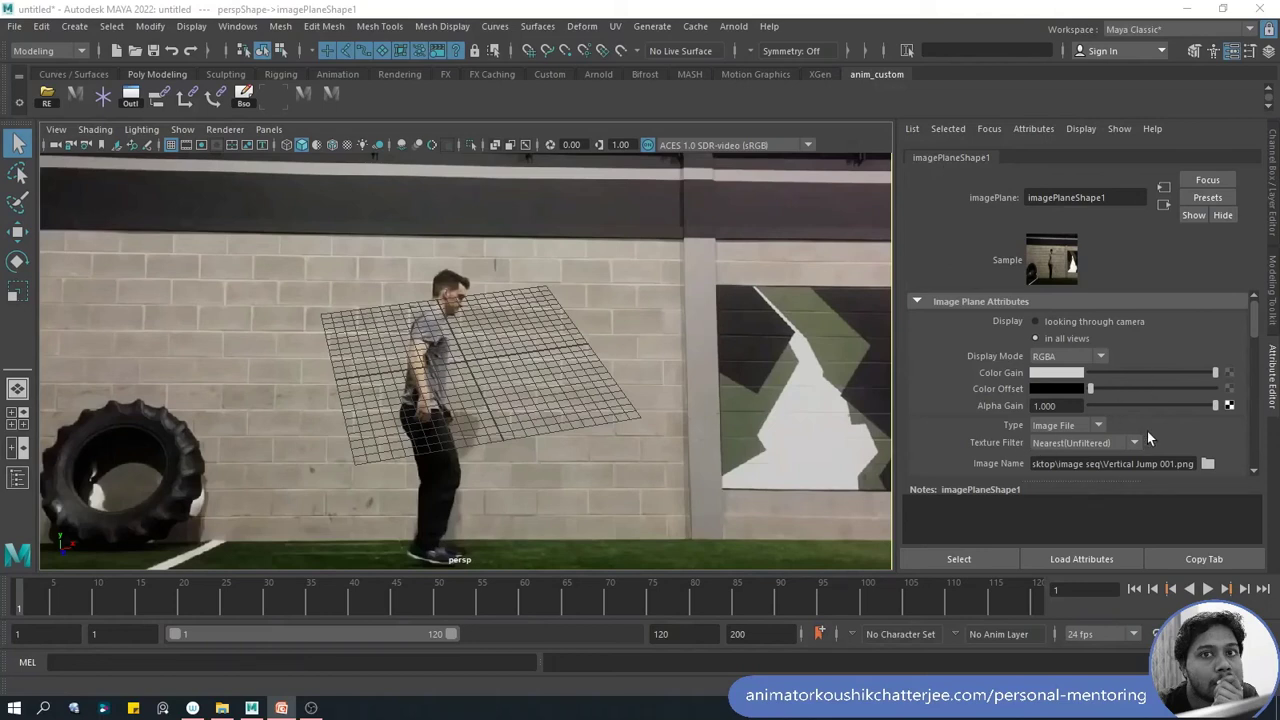
scroll(1147, 438, "down", 3)
left_click(1036, 339)
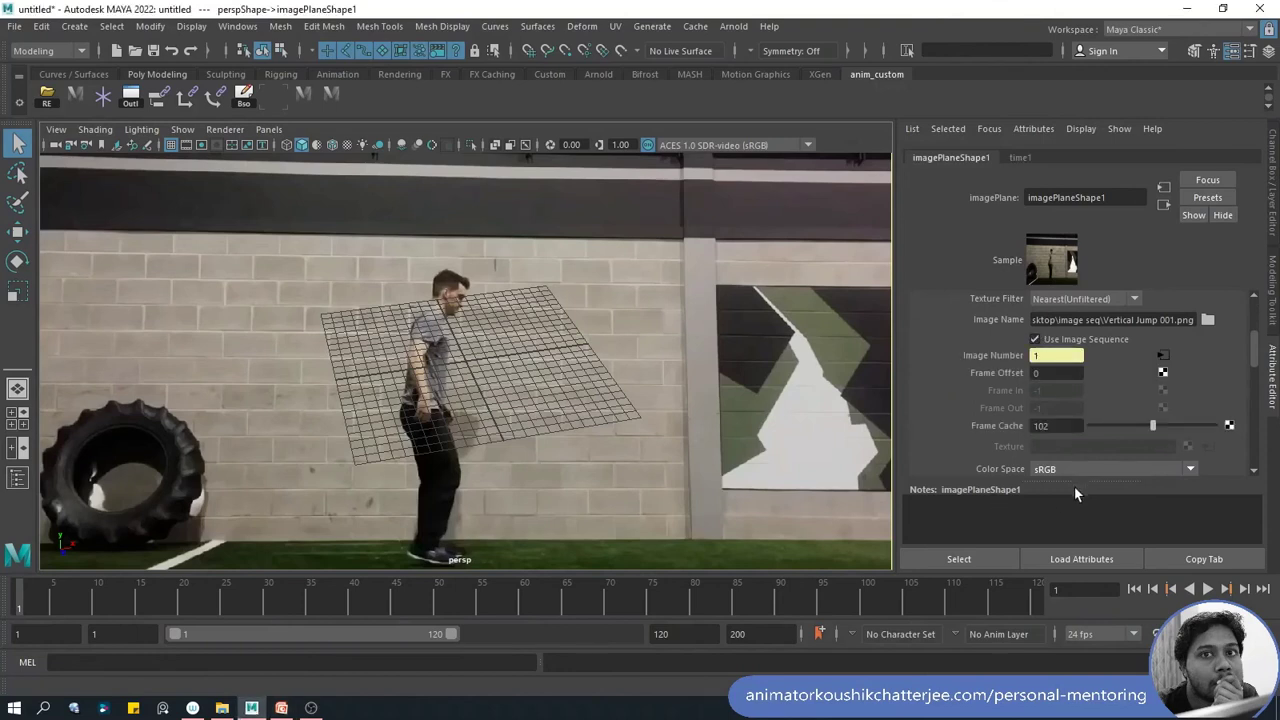
key("alt+v")
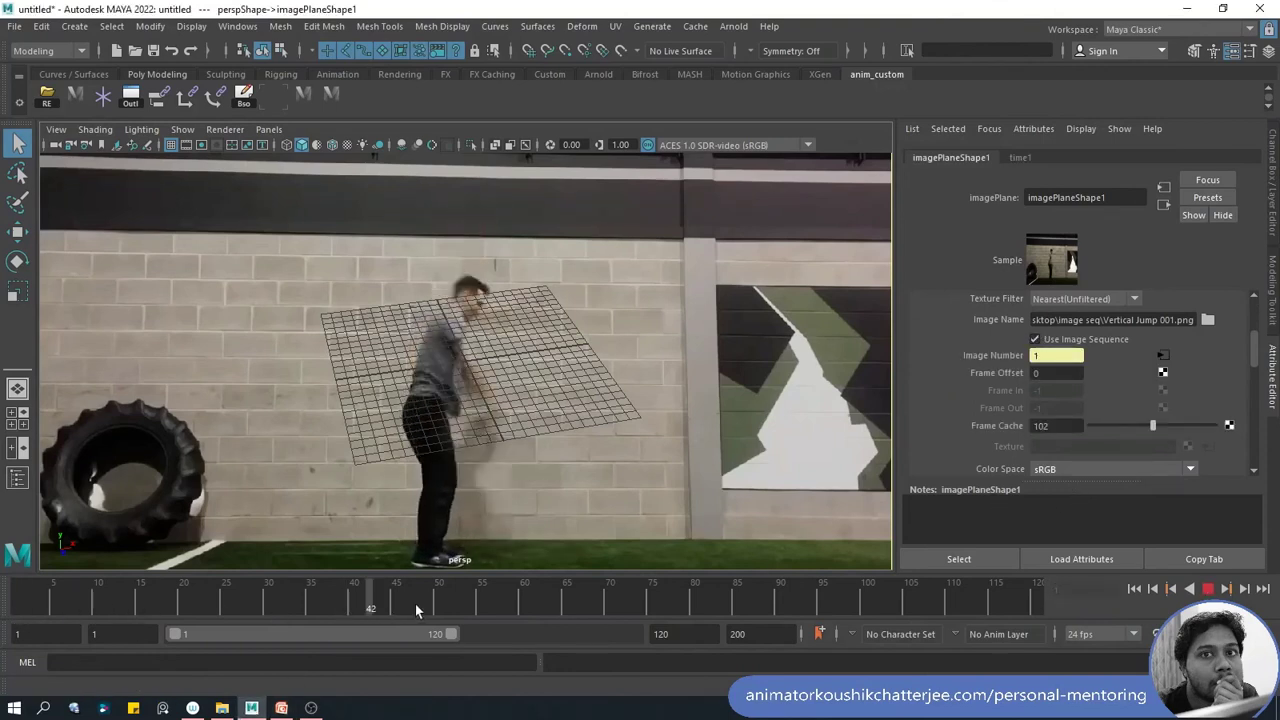
Step: Scrub the footage, delete the image plane, and switch to the top view
mouse_move(583, 616)
left_mouse_down()
mouse_move(655, 601)
mouse_move(270, 602)
left_mouse_up()
key("Delete")
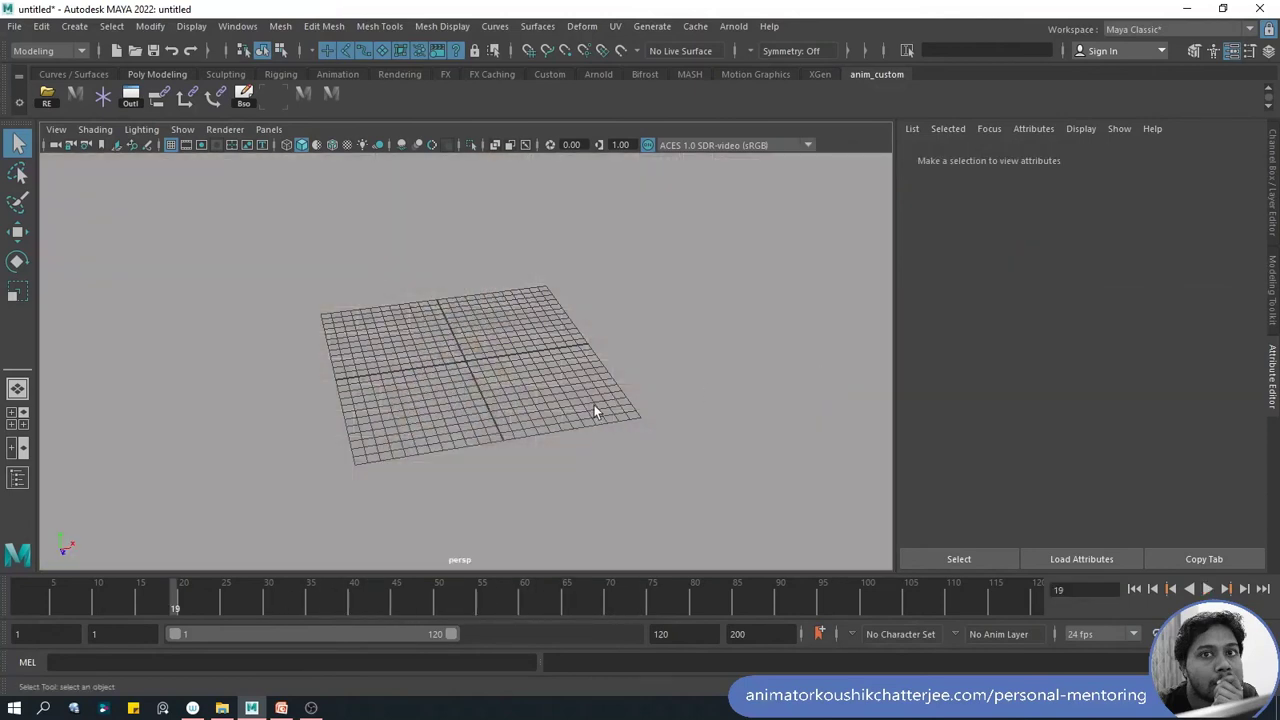
left_click_drag(594, 405, 505, 411)
Step: Import Vertical Jump_edit.mov from the Desktop as an image plane and play it, stopping at frame 15
left_click(56, 129)
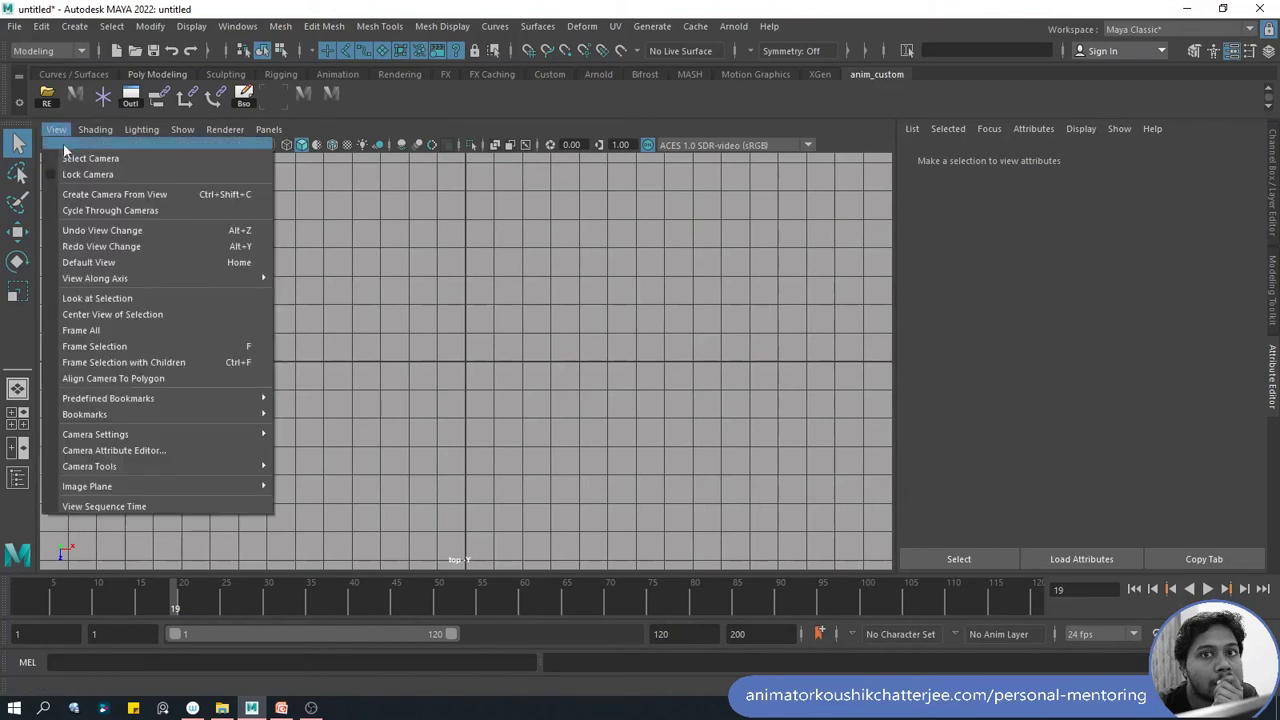
mouse_move(98, 486)
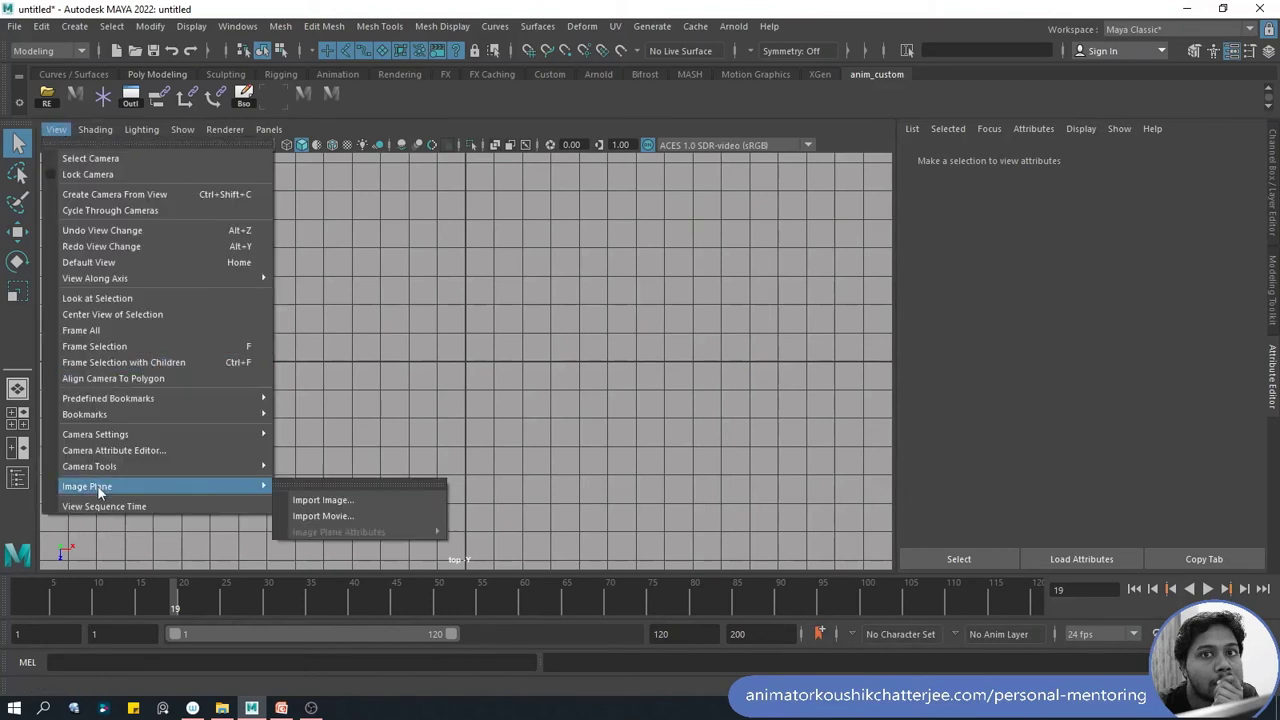
left_click(380, 516)
left_click(257, 158)
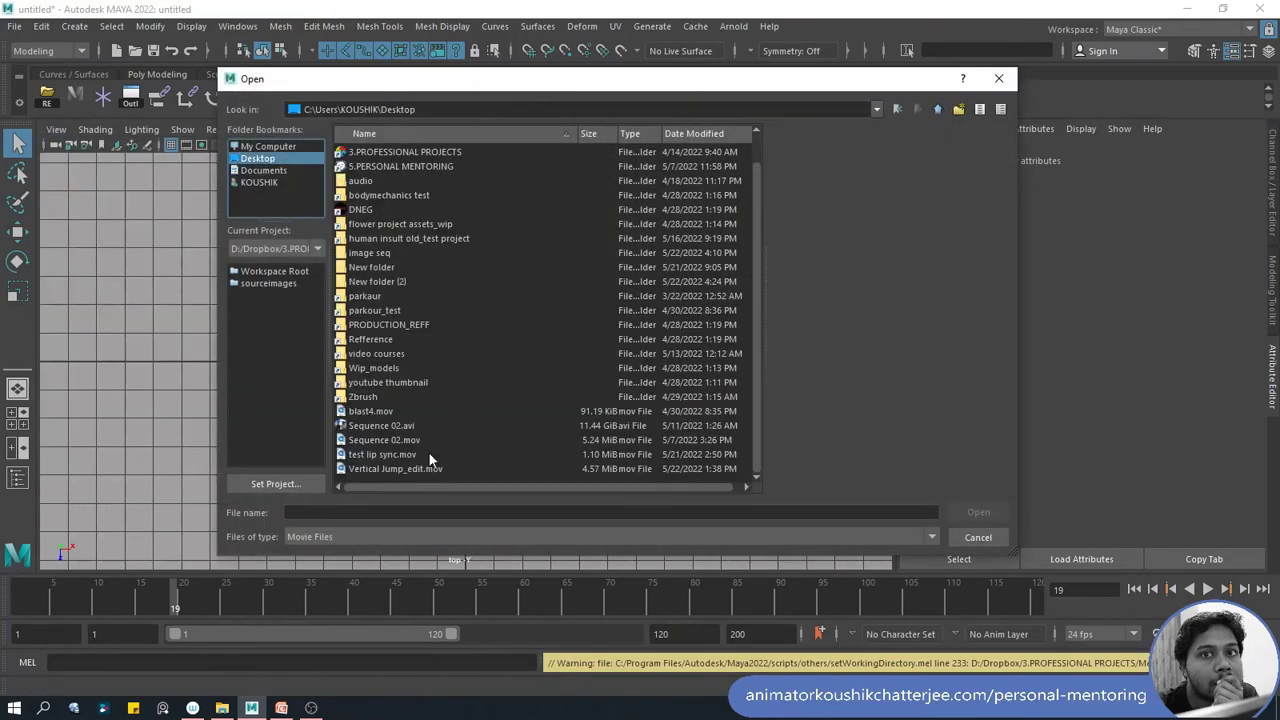
left_click(376, 469)
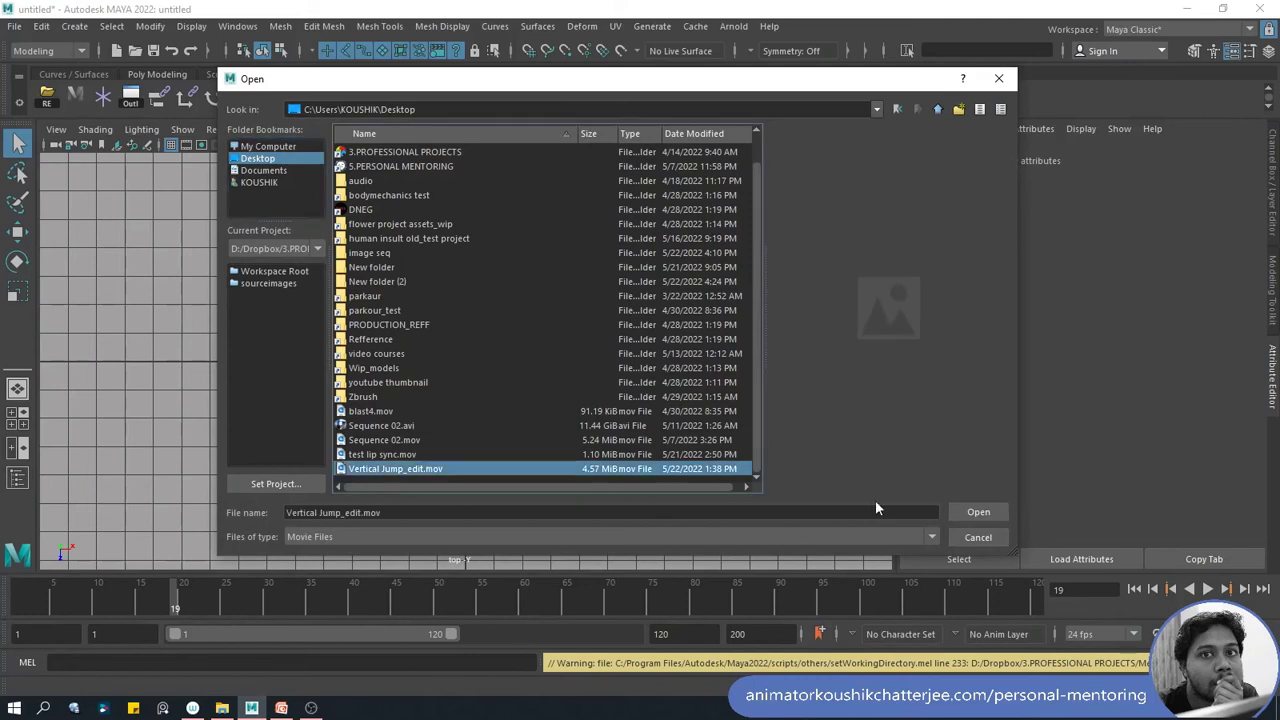
left_click(977, 512)
key("alt+v")
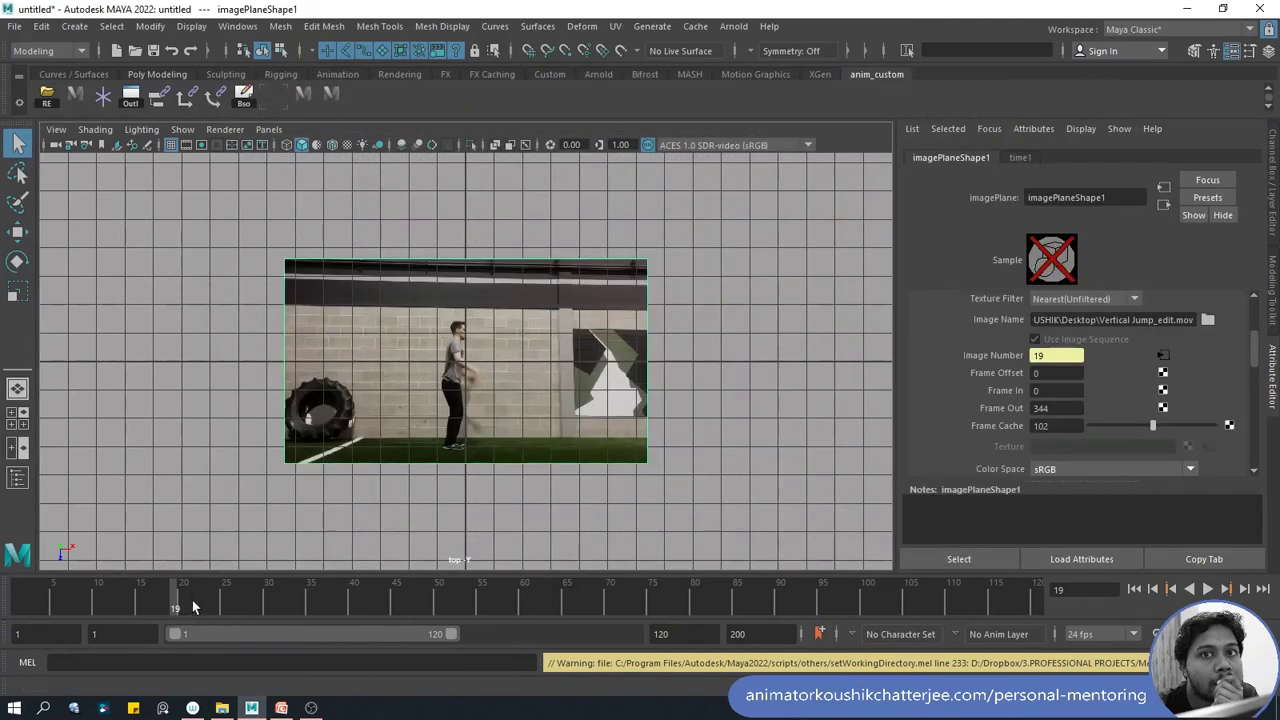
left_click(140, 605)
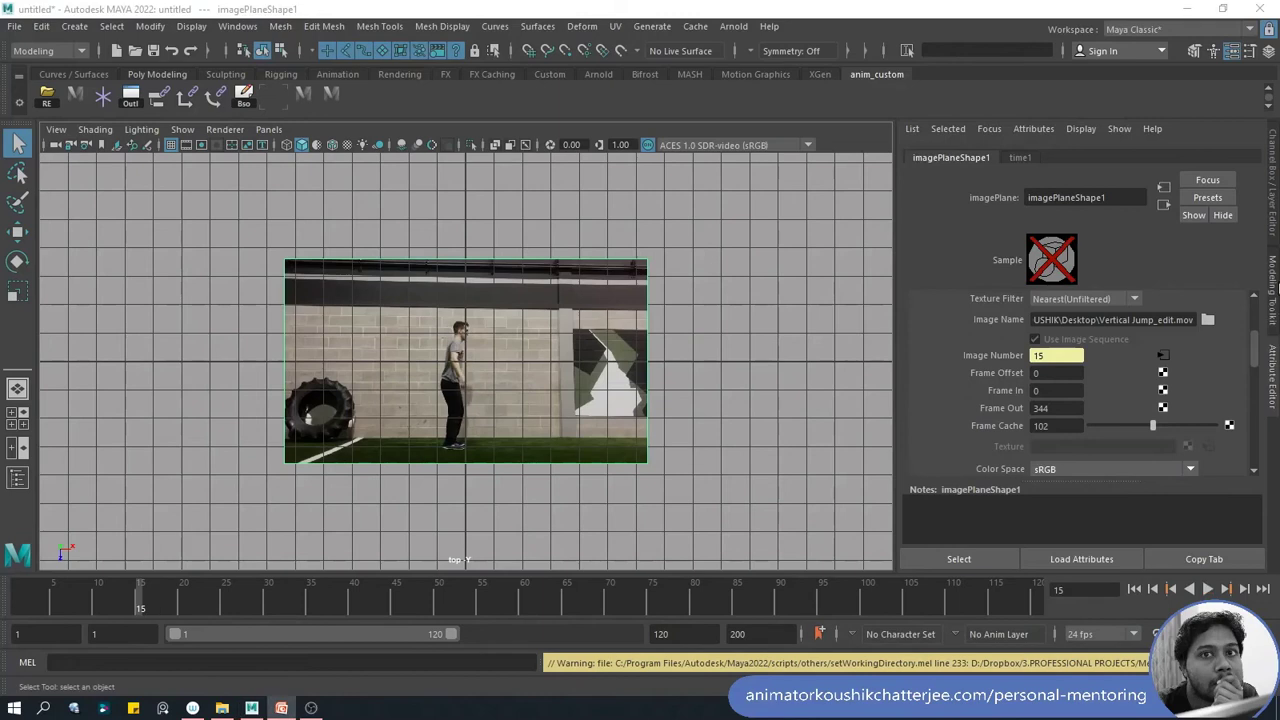
Step: Try sliding the image plane's Image Center X and Z, undo both changes, then delete the image plane
left_click(1272, 283)
left_click(1272, 180)
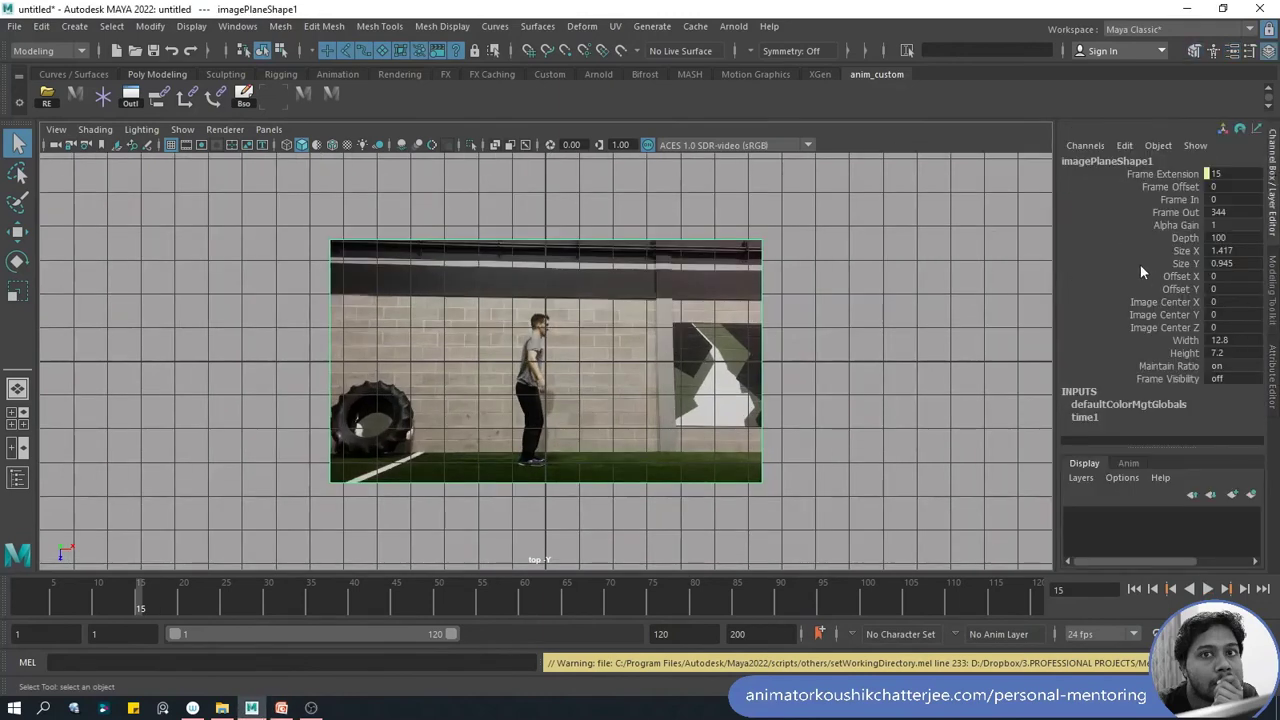
left_click(1164, 301)
middle_click_drag(560, 366, 494, 351)
key("ctrl+z")
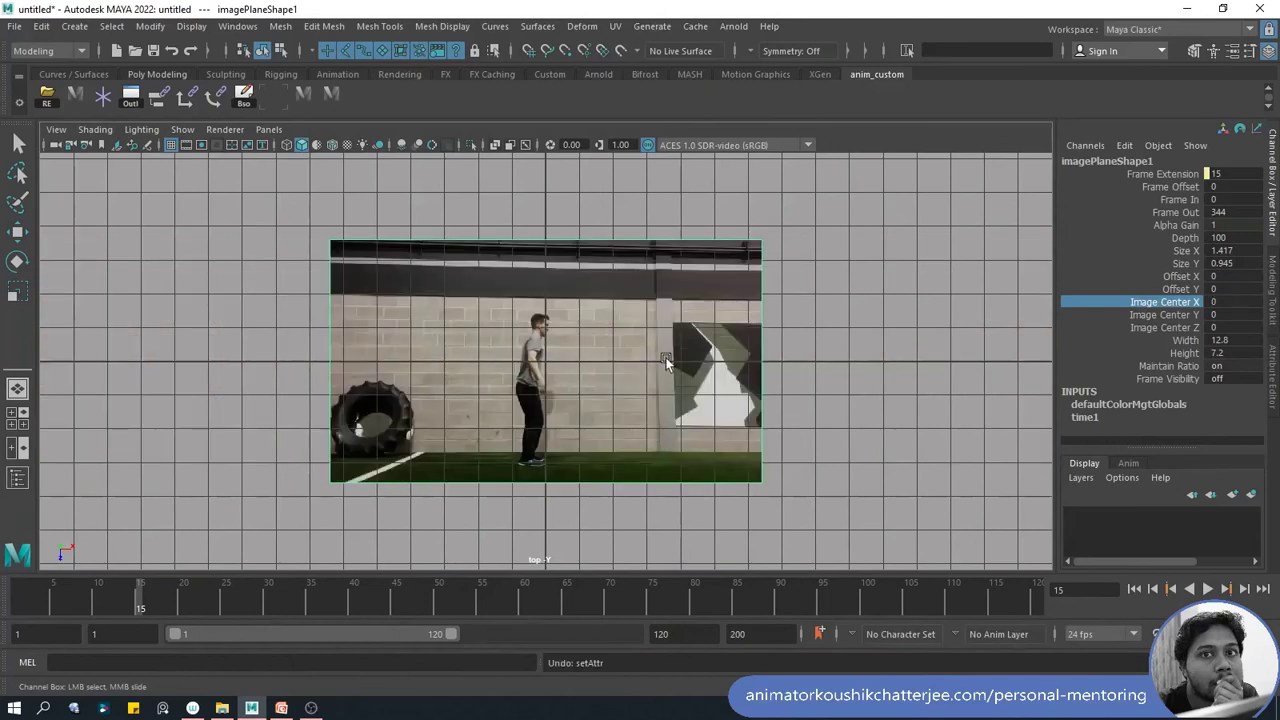
middle_click_drag(650, 374, 591, 397)
key("ctrl+z")
left_click(1164, 327)
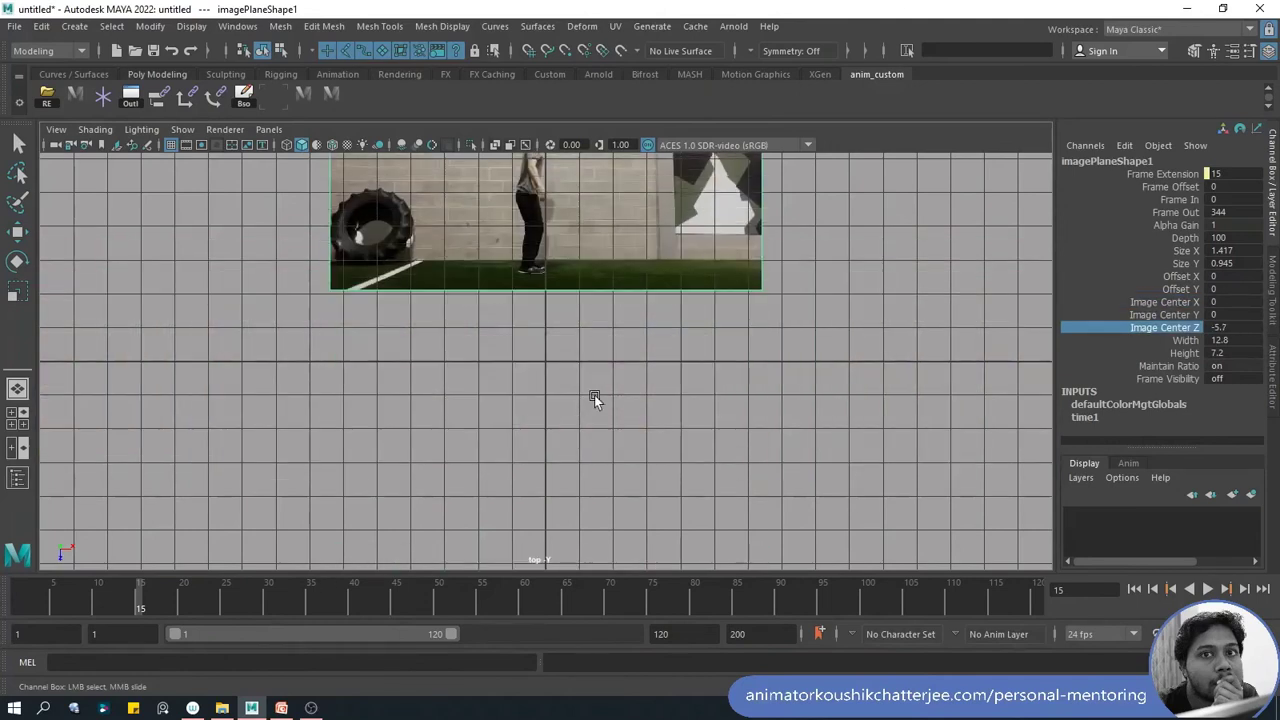
key("ctrl+z")
key("Delete")
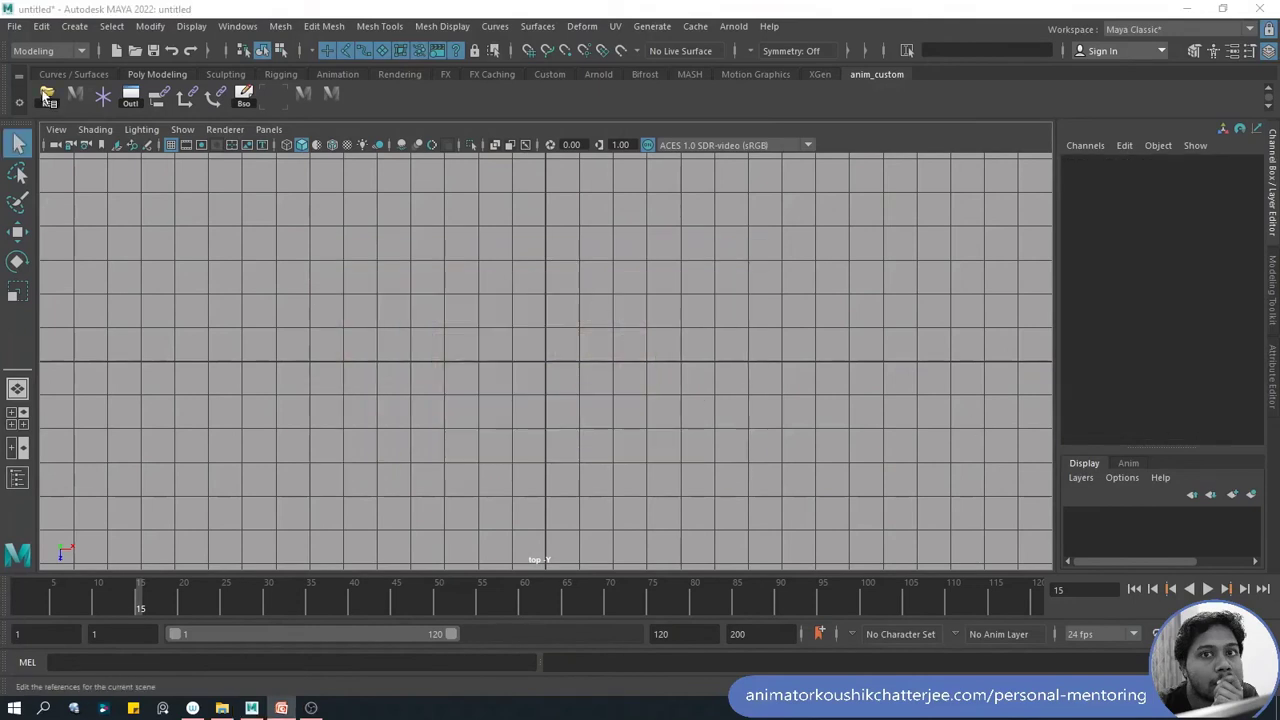
Step: Draw a square polygon plane, pPlane1, about 11.241 units across, centred on the grid origin
left_click(76, 27)
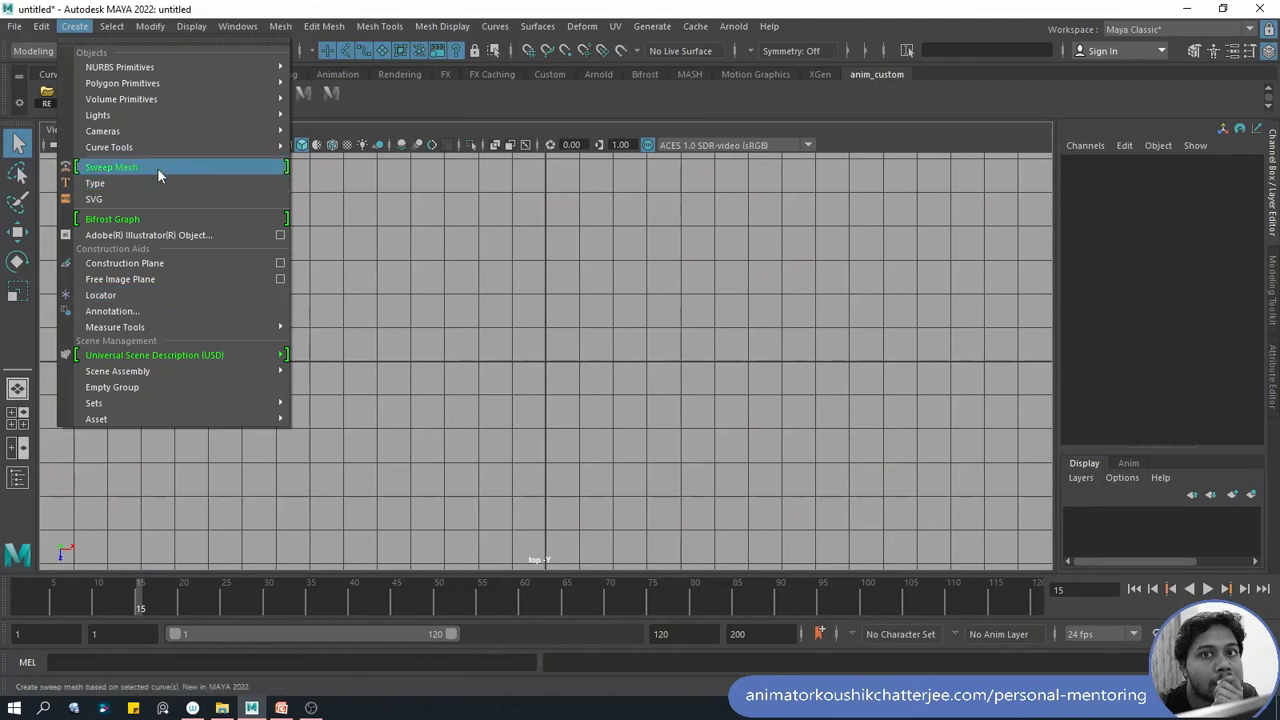
mouse_move(135, 84)
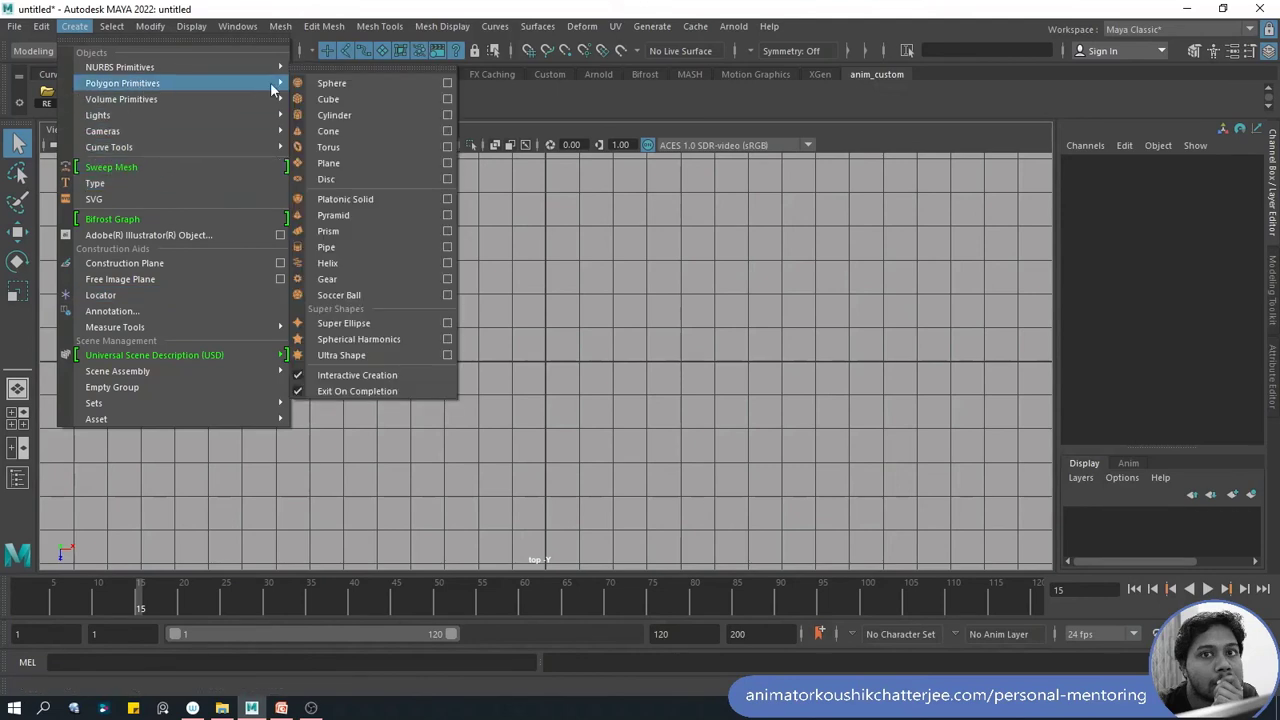
left_click(342, 164)
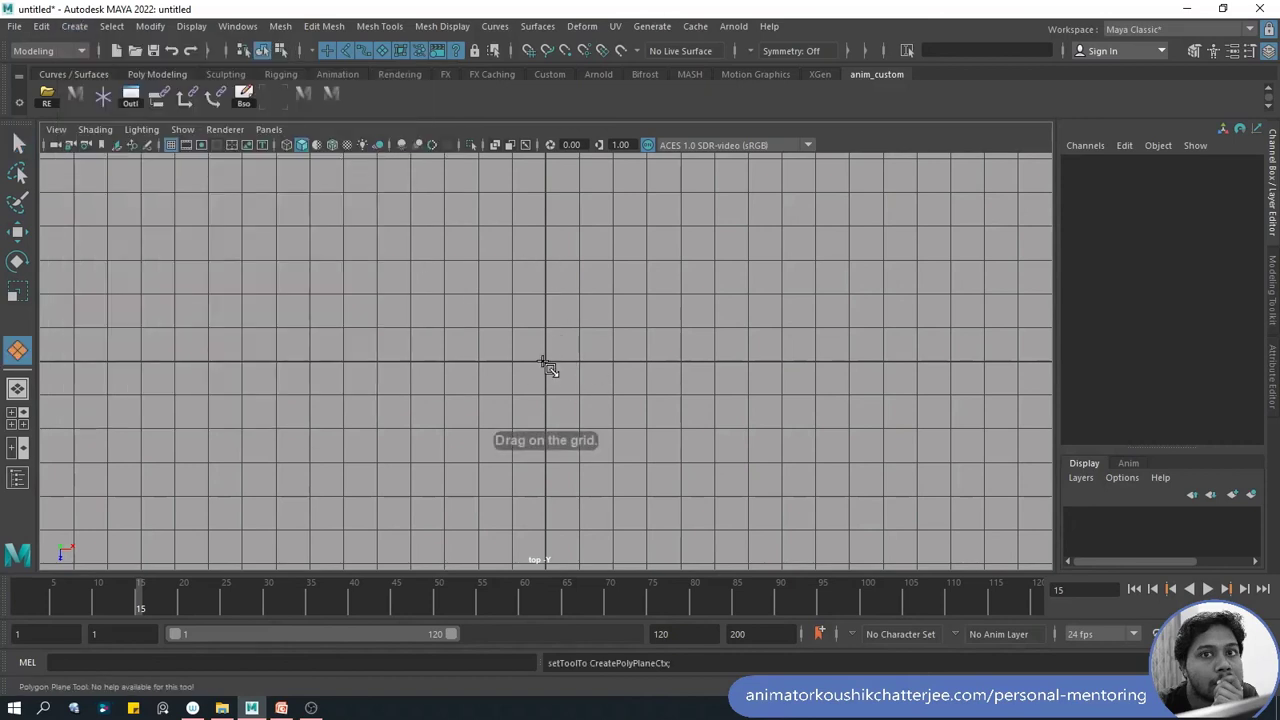
left_click_drag(560, 368, 737, 477)
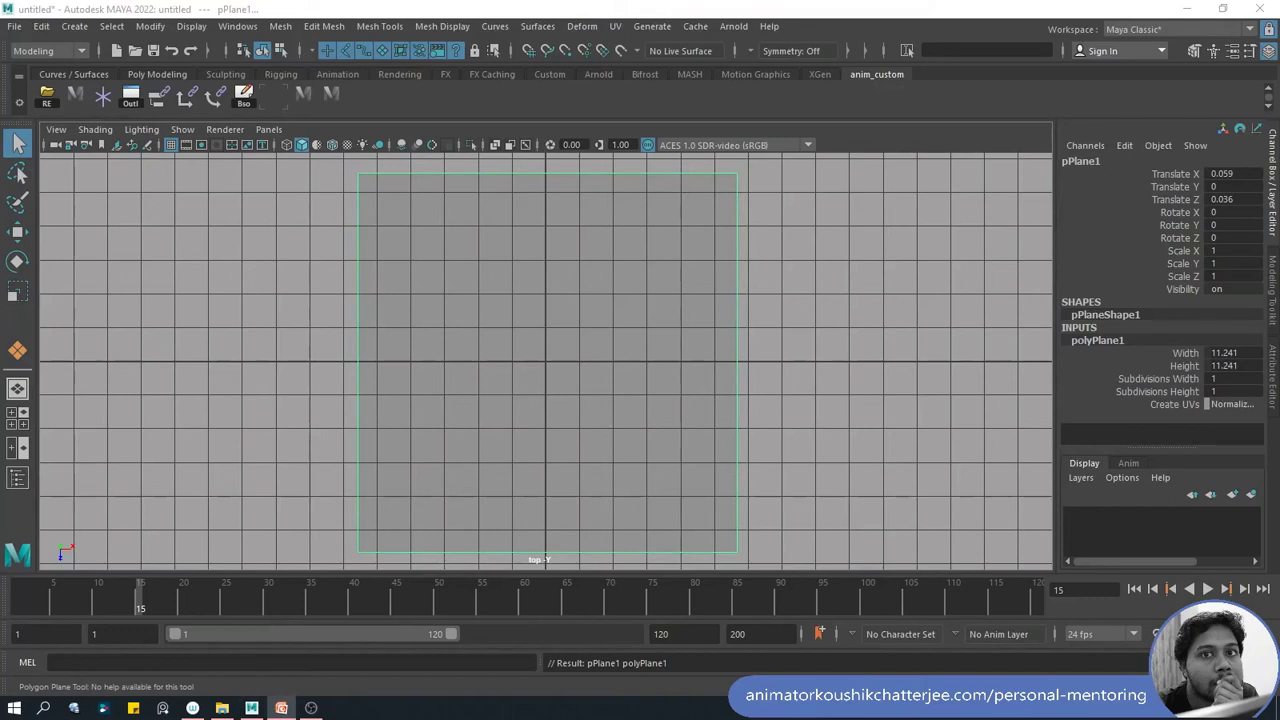
key("q")
right_click(571, 252)
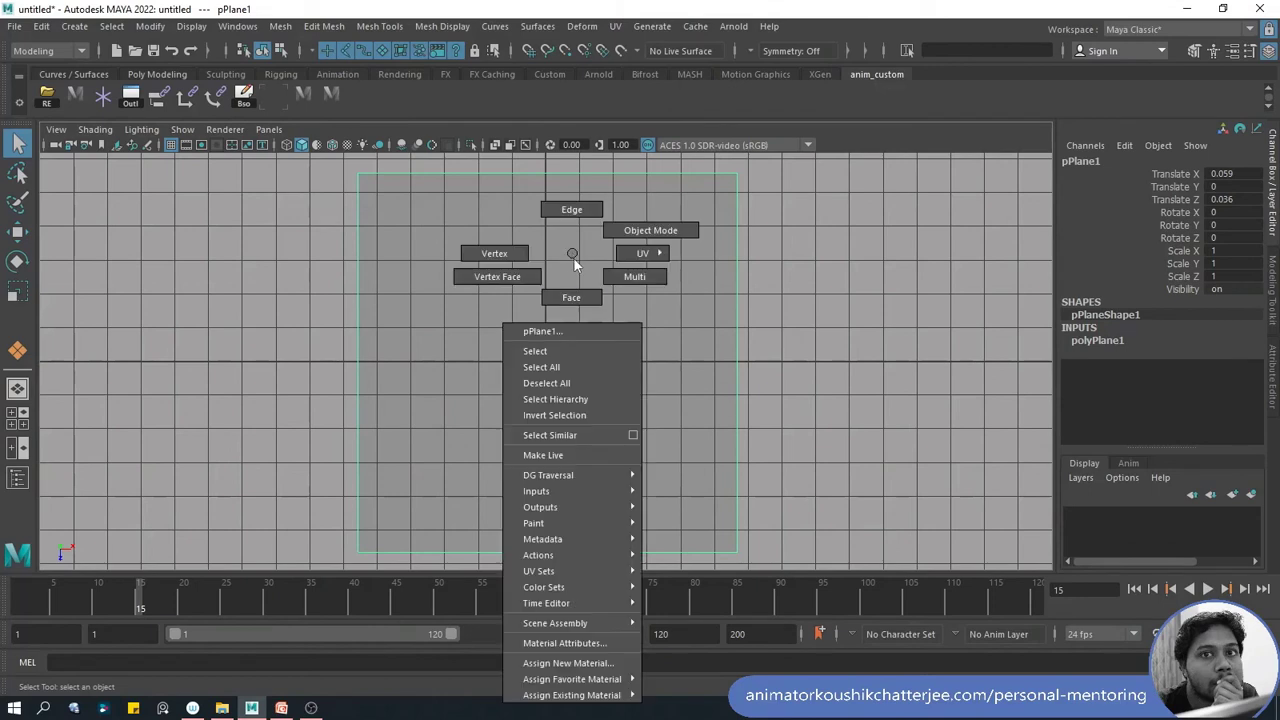
Step: Assign a new Lambert material, lambert2, to pPlane1 and bring up texture choices for its Color
left_click(566, 663)
left_click_drag(501, 58, 420, 75)
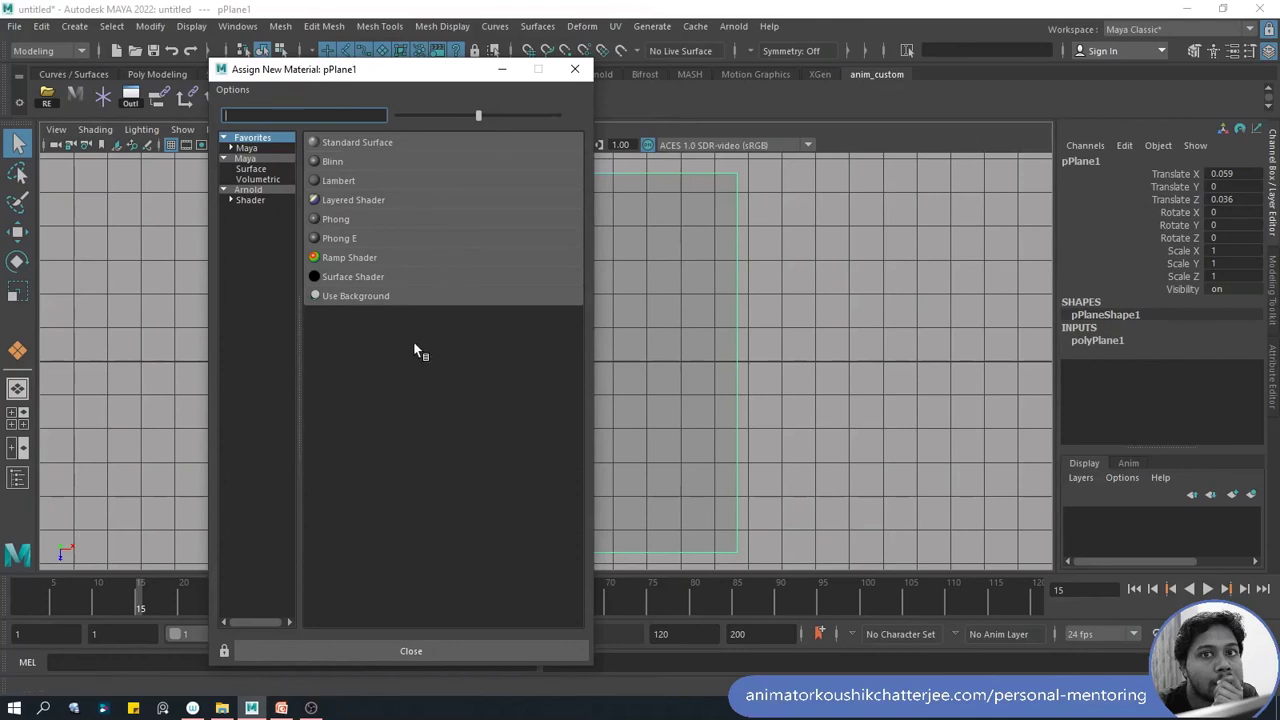
left_click(338, 181)
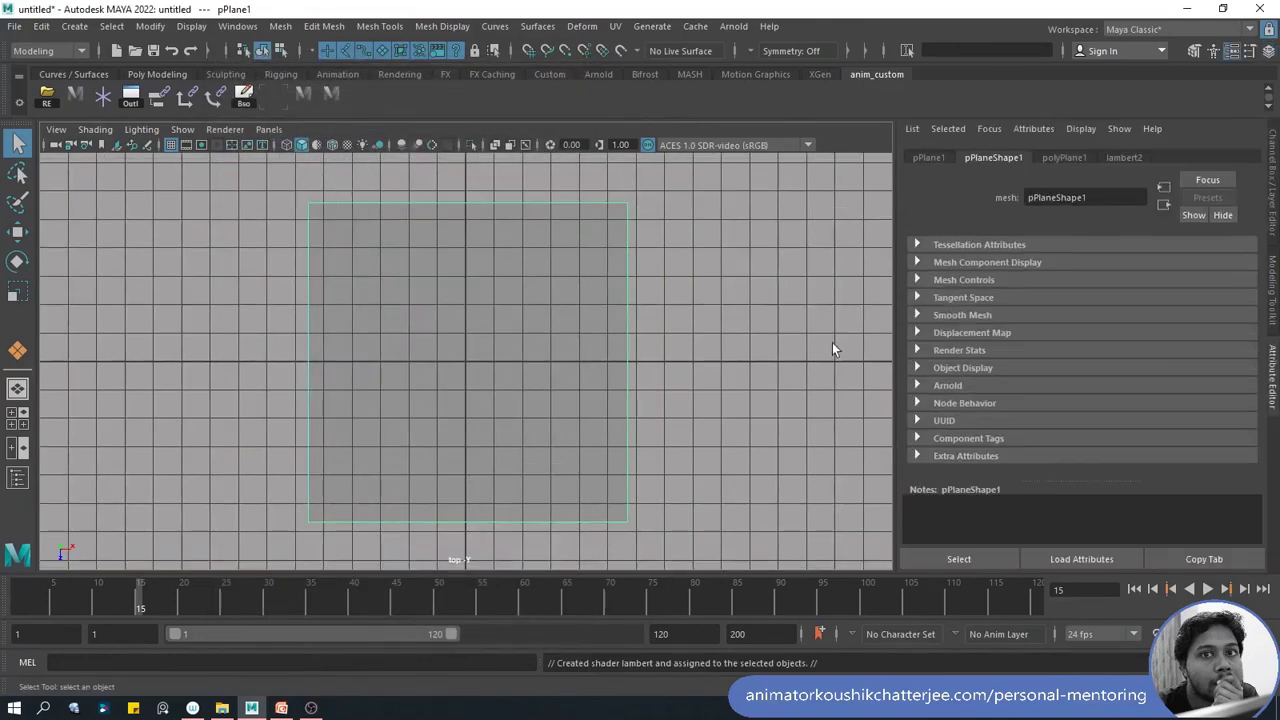
left_click(1117, 159)
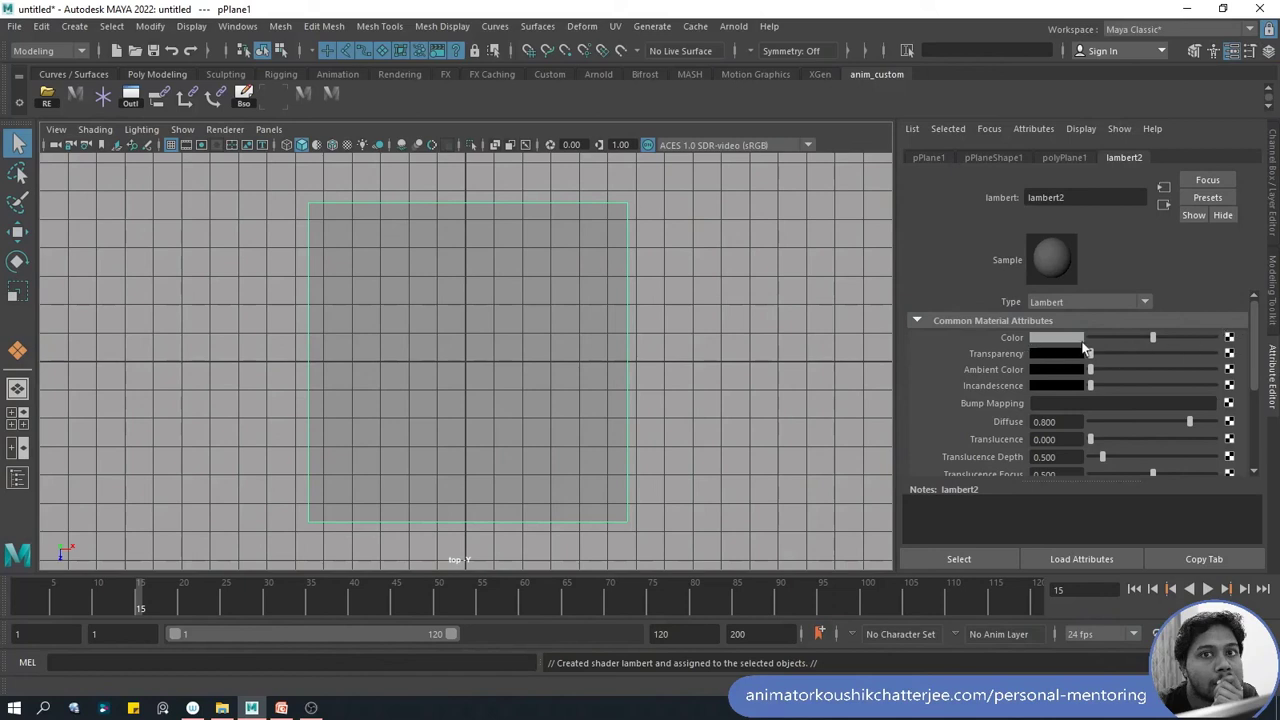
left_click(1229, 338)
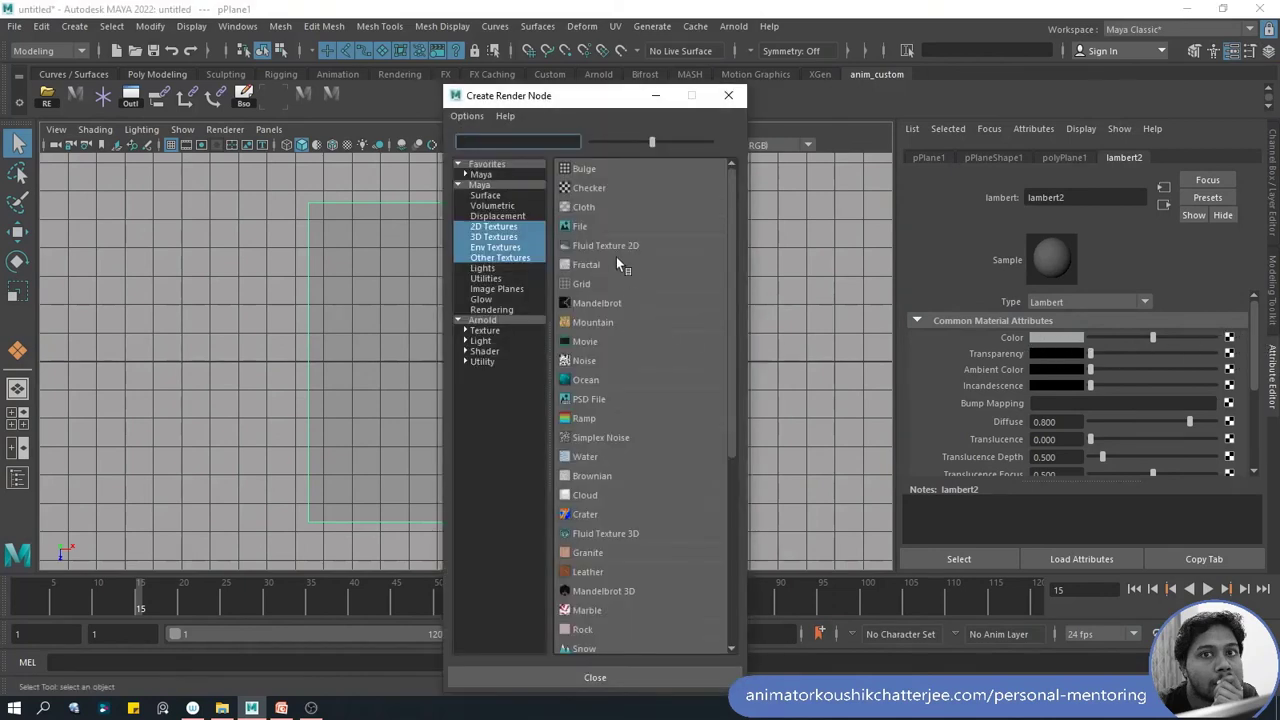
Step: Map Vertical Jump 001 from the Desktop's image seq folder to lambert2's Color and display textures
left_click(580, 229)
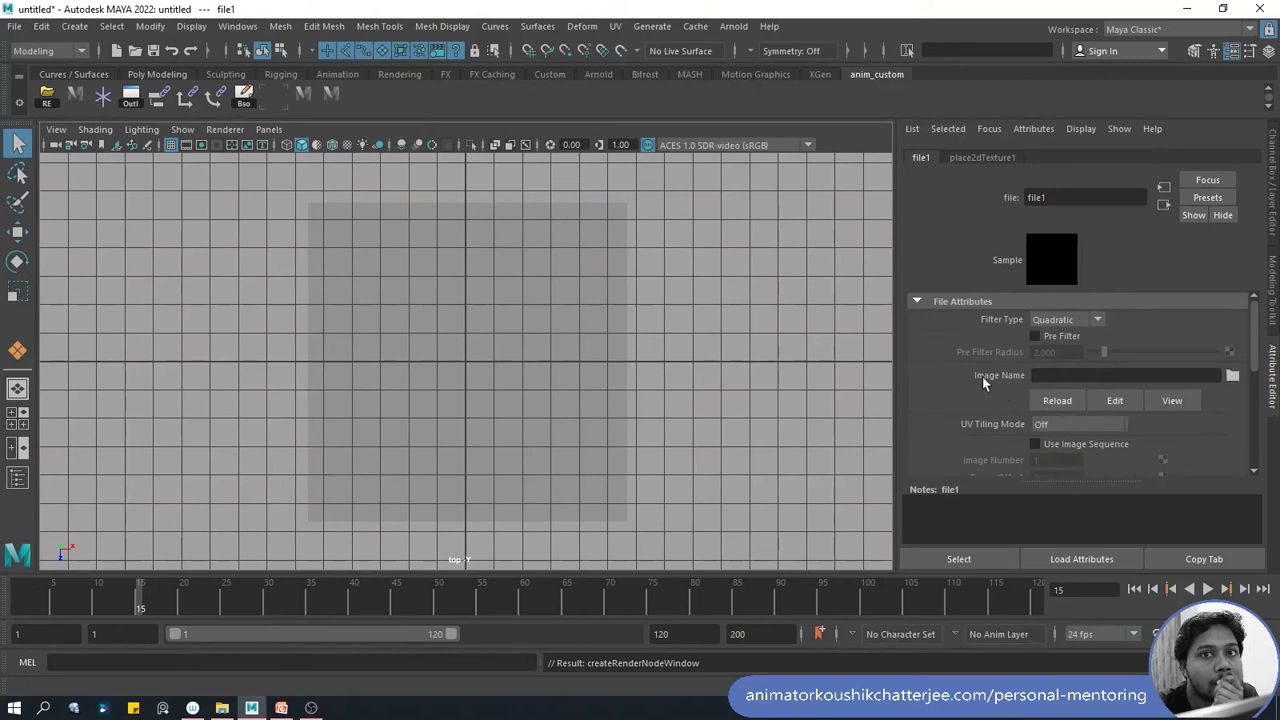
left_click(1232, 376)
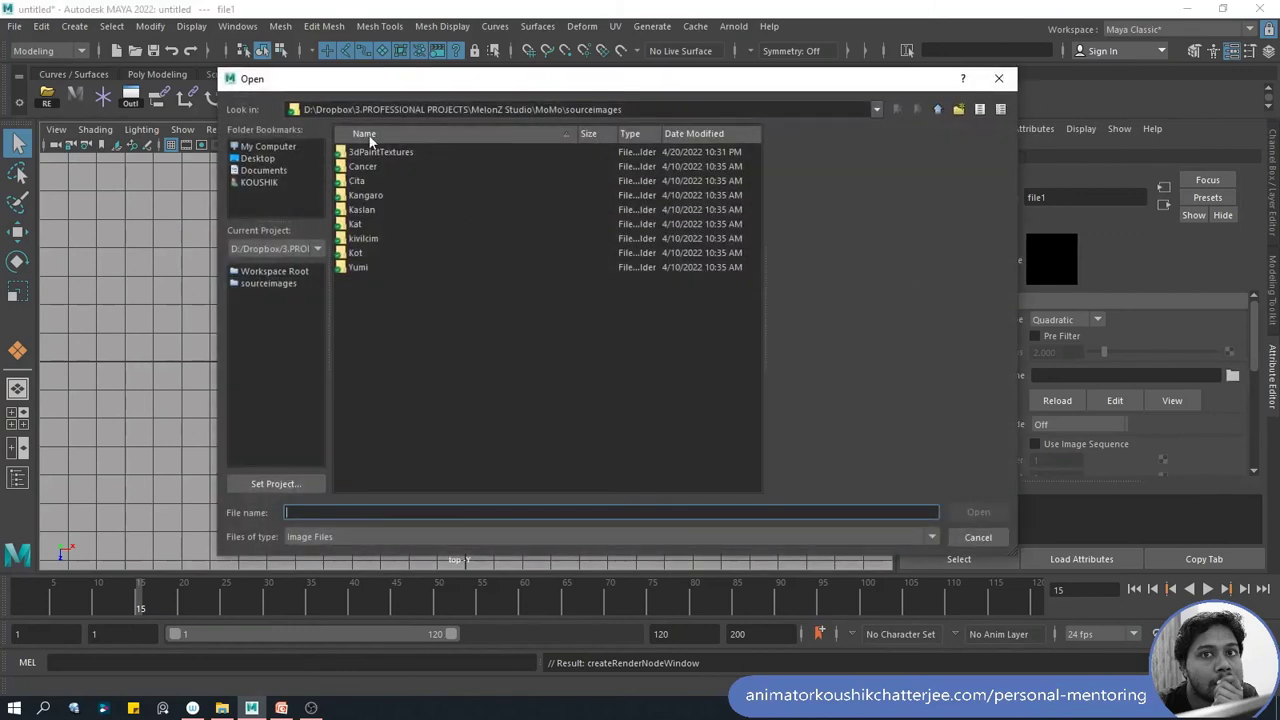
left_click(268, 161)
double_click(382, 289)
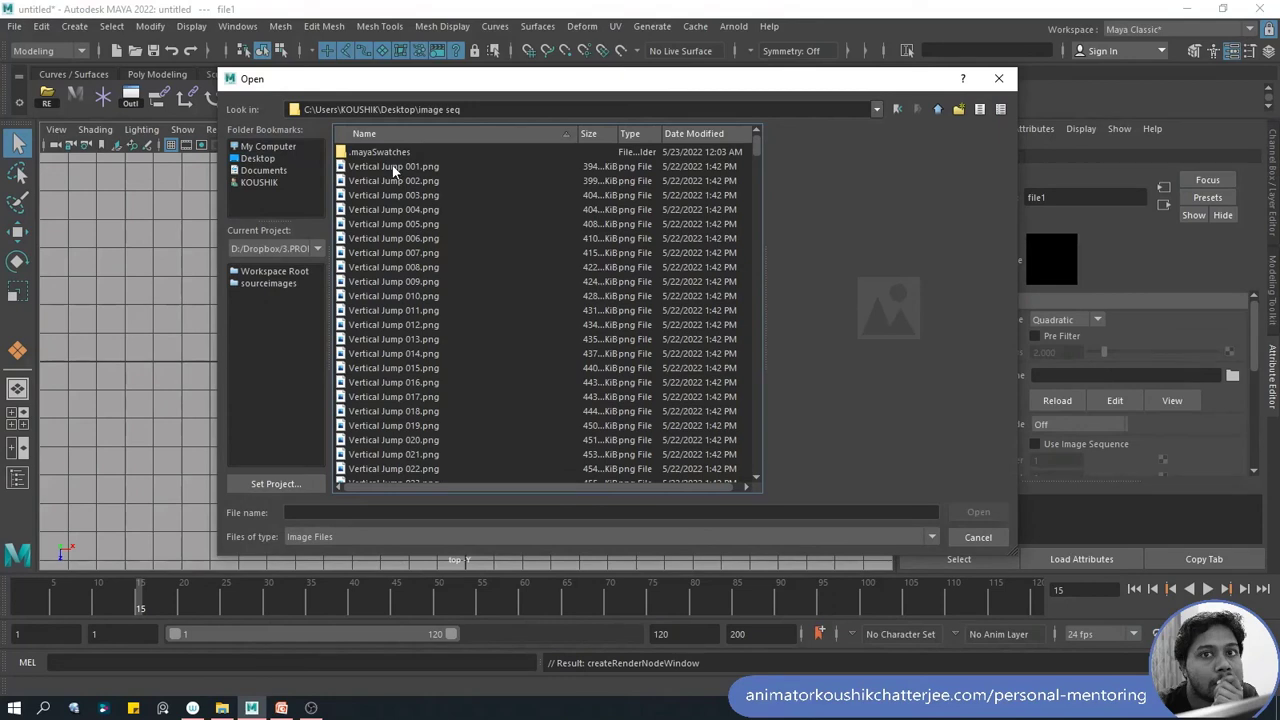
left_click(393, 170)
left_click(975, 512)
left_click(542, 330)
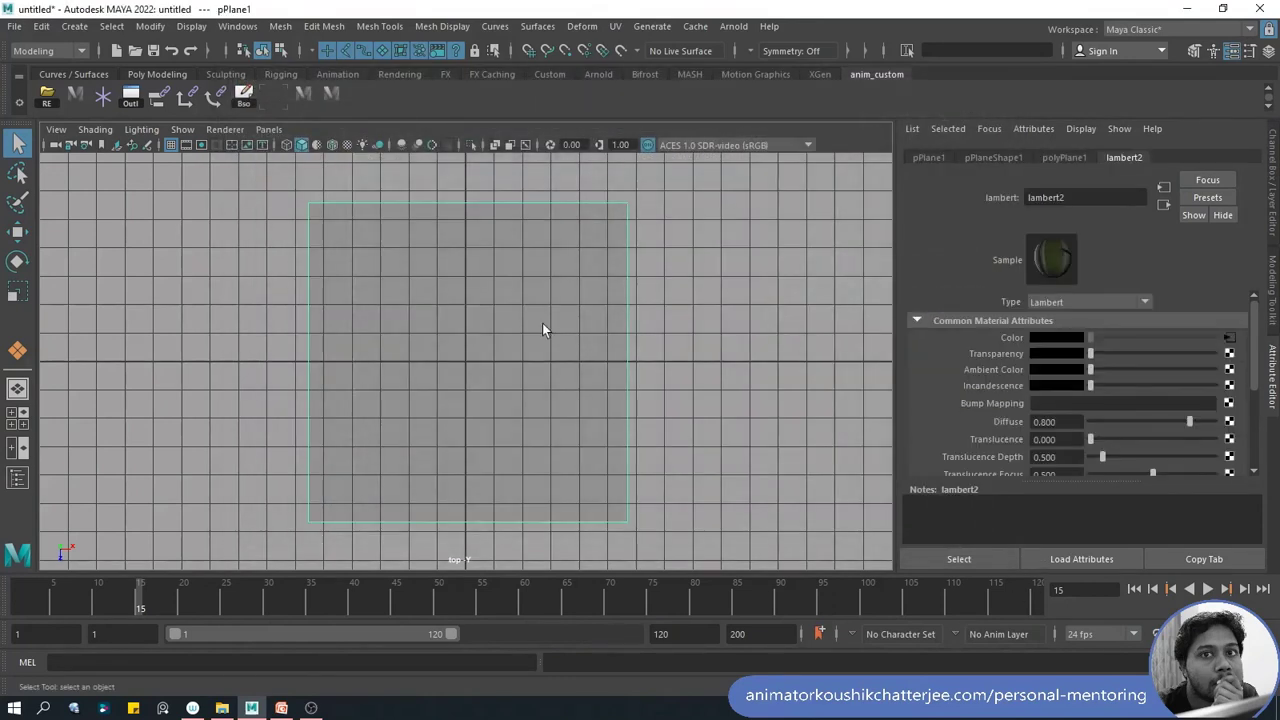
key("6")
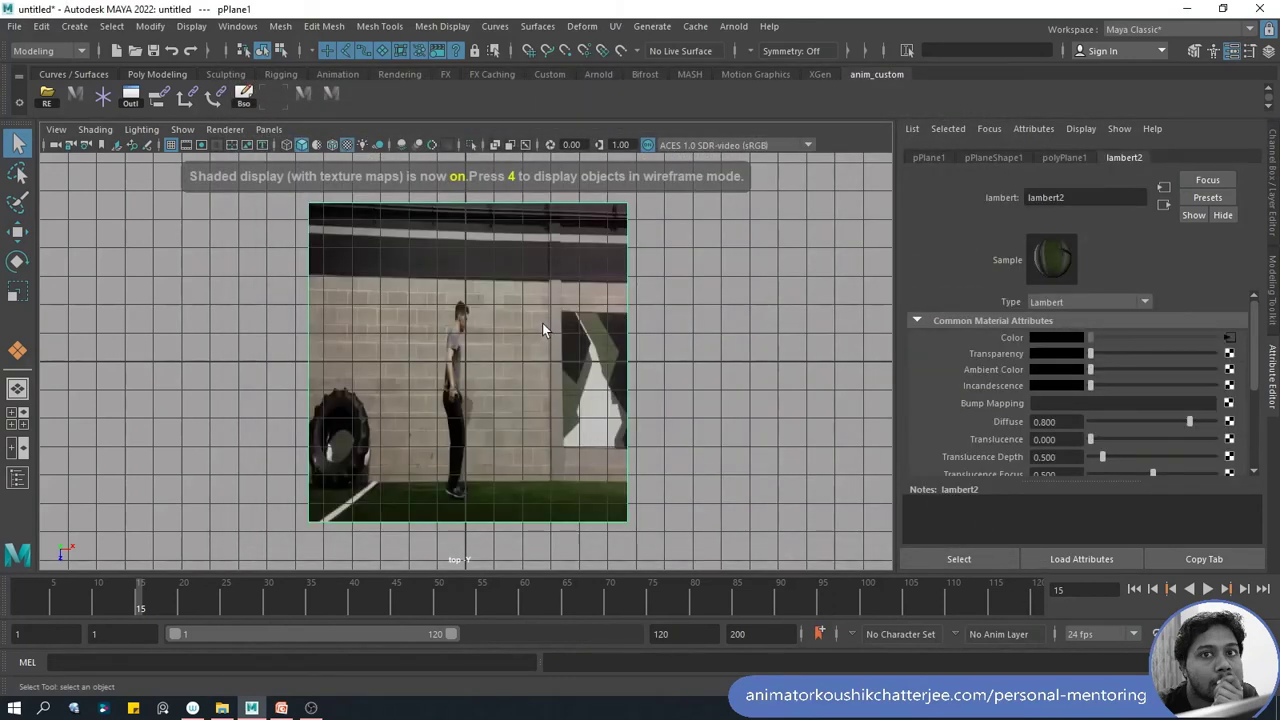
Step: Scale the textured plane wider along X to fit the footage
key("w")
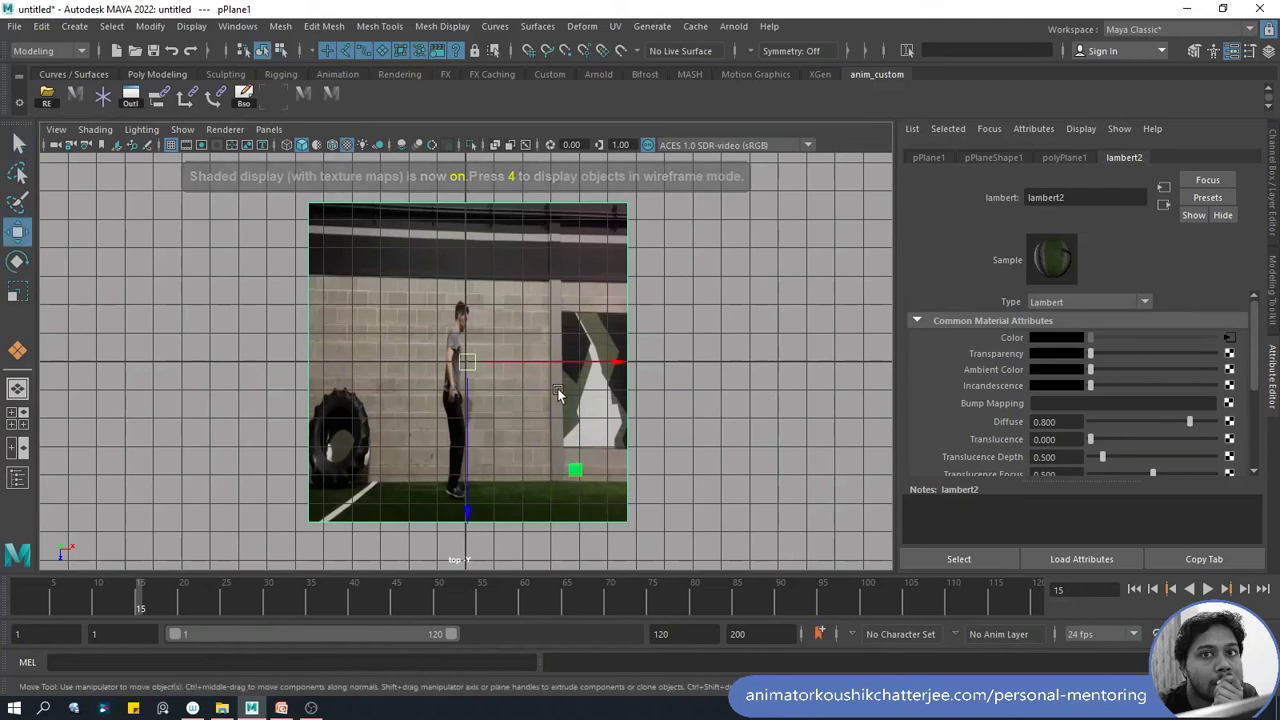
key("e")
key("r")
left_click_drag(614, 361, 722, 365)
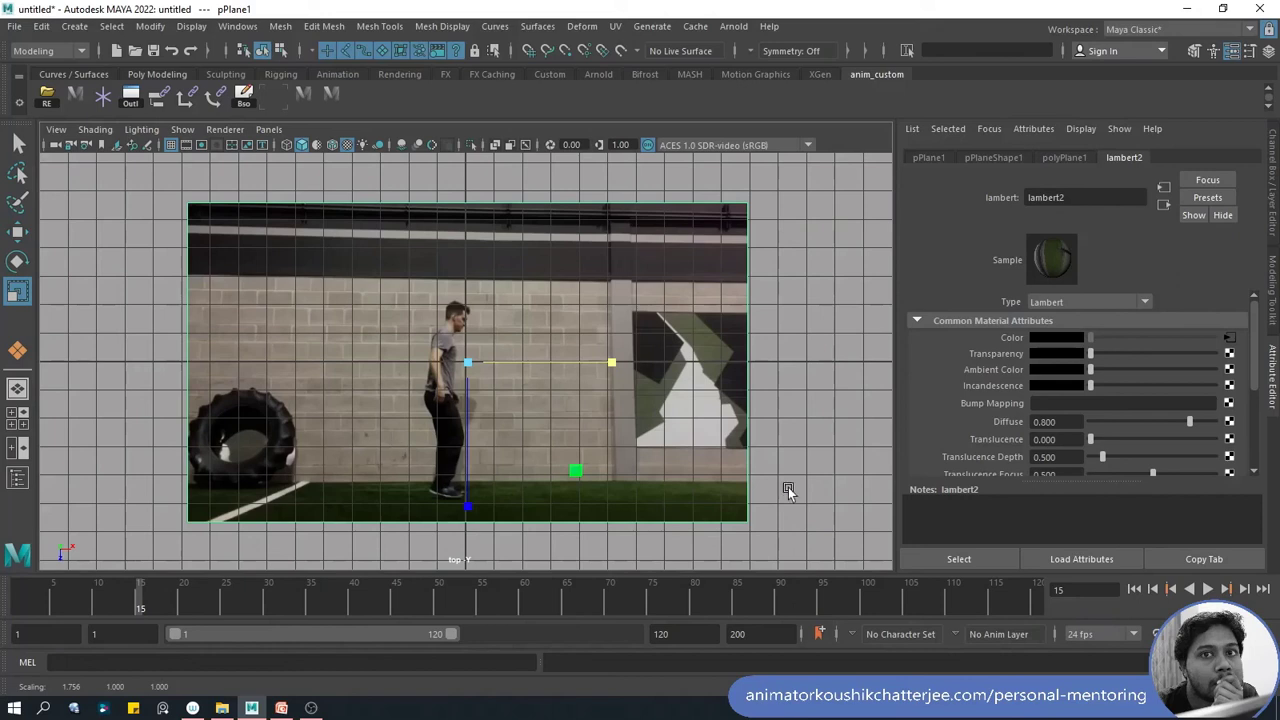
Step: Turn on Use Image Sequence for the file1 texture and scrub the timeline to check the jump
left_click(782, 445)
left_click(609, 390)
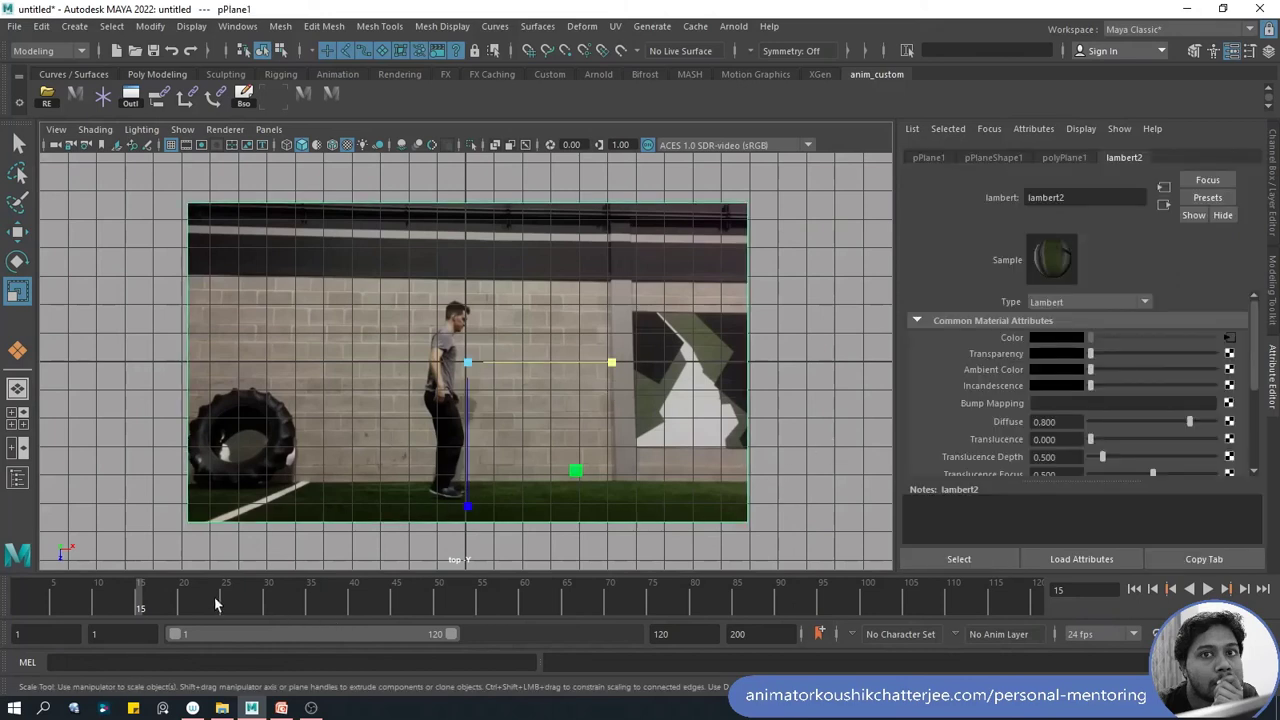
key("alt+v")
key("alt+v")
left_click(1229, 338)
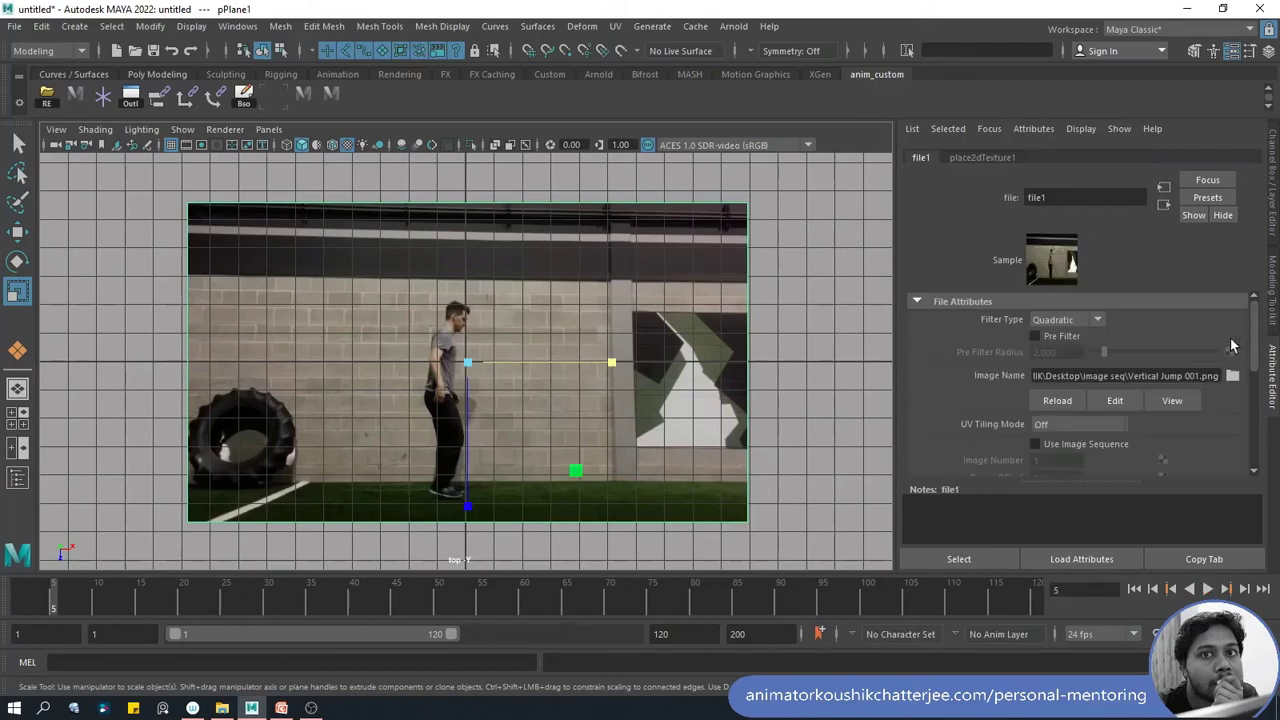
left_click(1036, 444)
left_click_drag(98, 598, 871, 600)
left_click(680, 373)
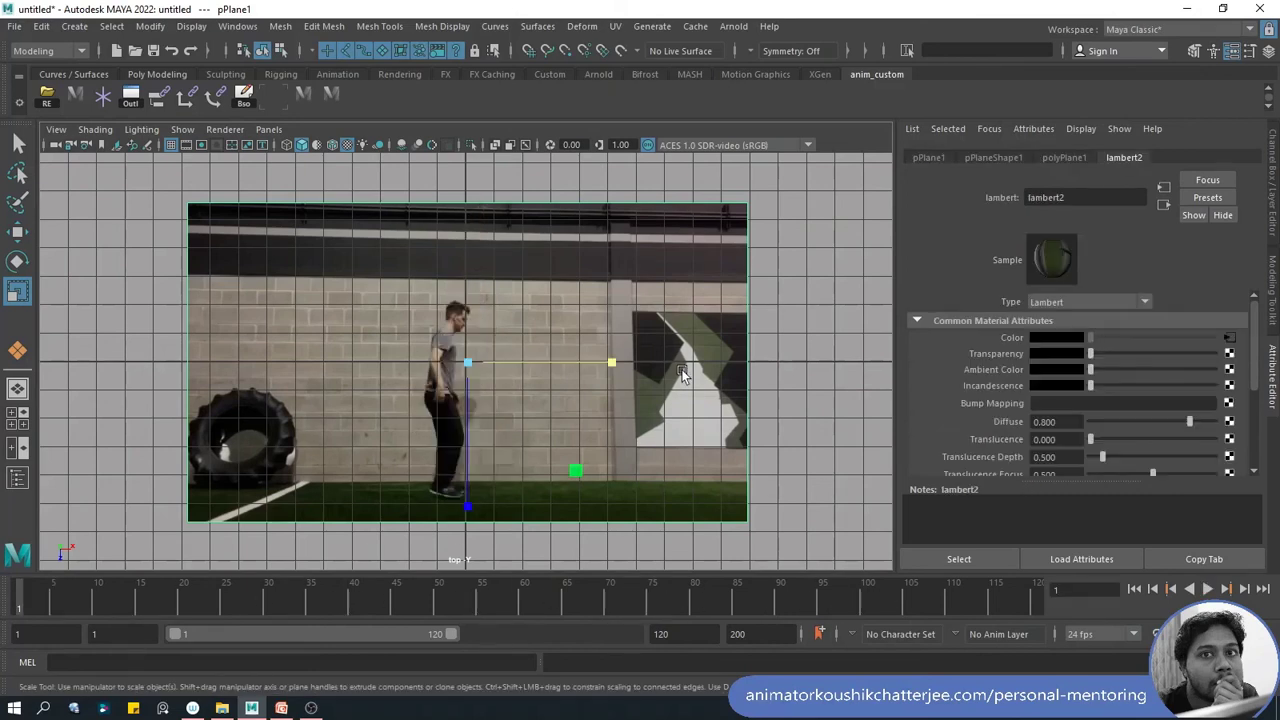
Step: Delete the old plane and draw a new polygon plane on the grid
key("Delete")
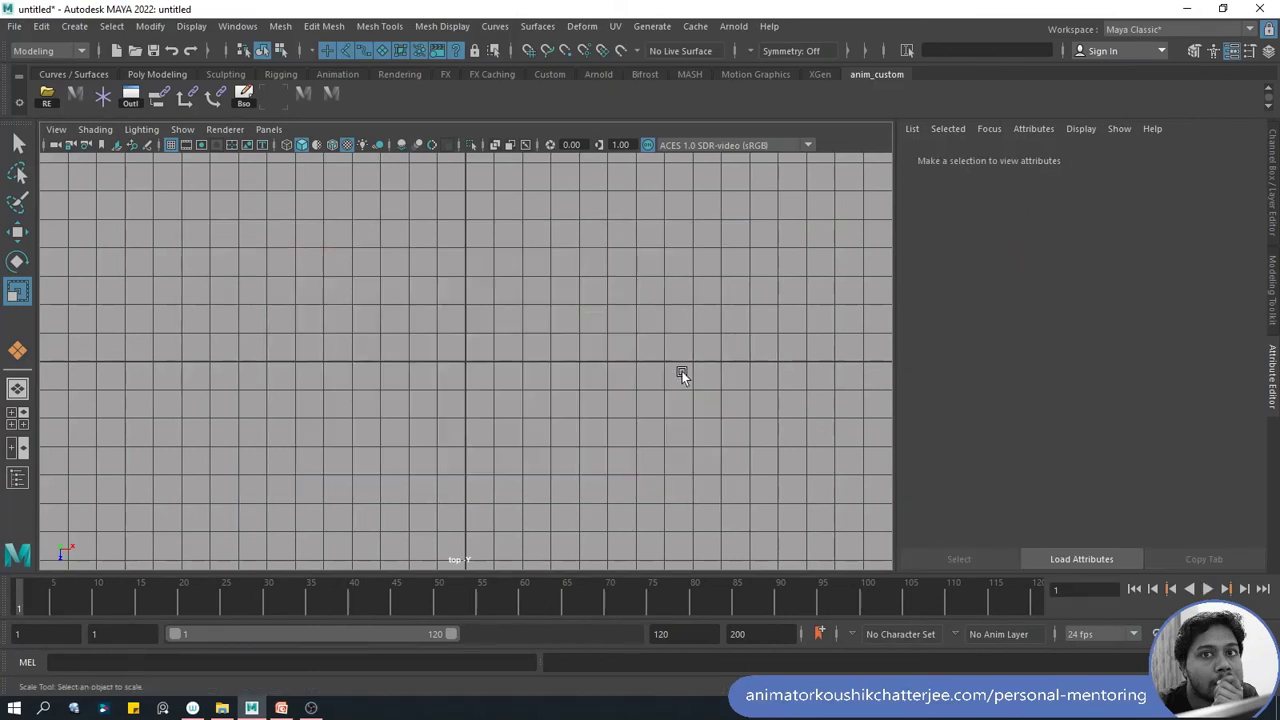
left_click(70, 27)
mouse_move(128, 86)
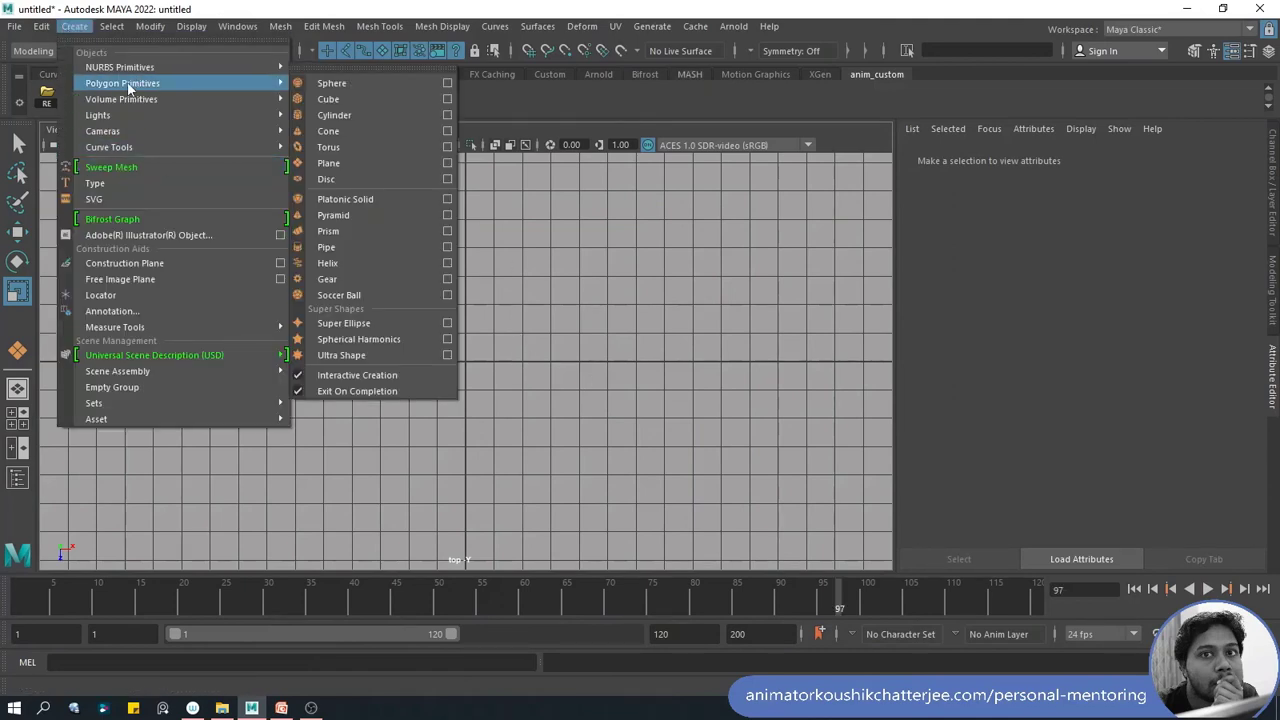
left_click(337, 163)
left_click_drag(465, 362, 636, 482)
Step: Assign a new Lambert material, lambert3, to the plane and bring up texture choices for its Color
right_click(541, 262)
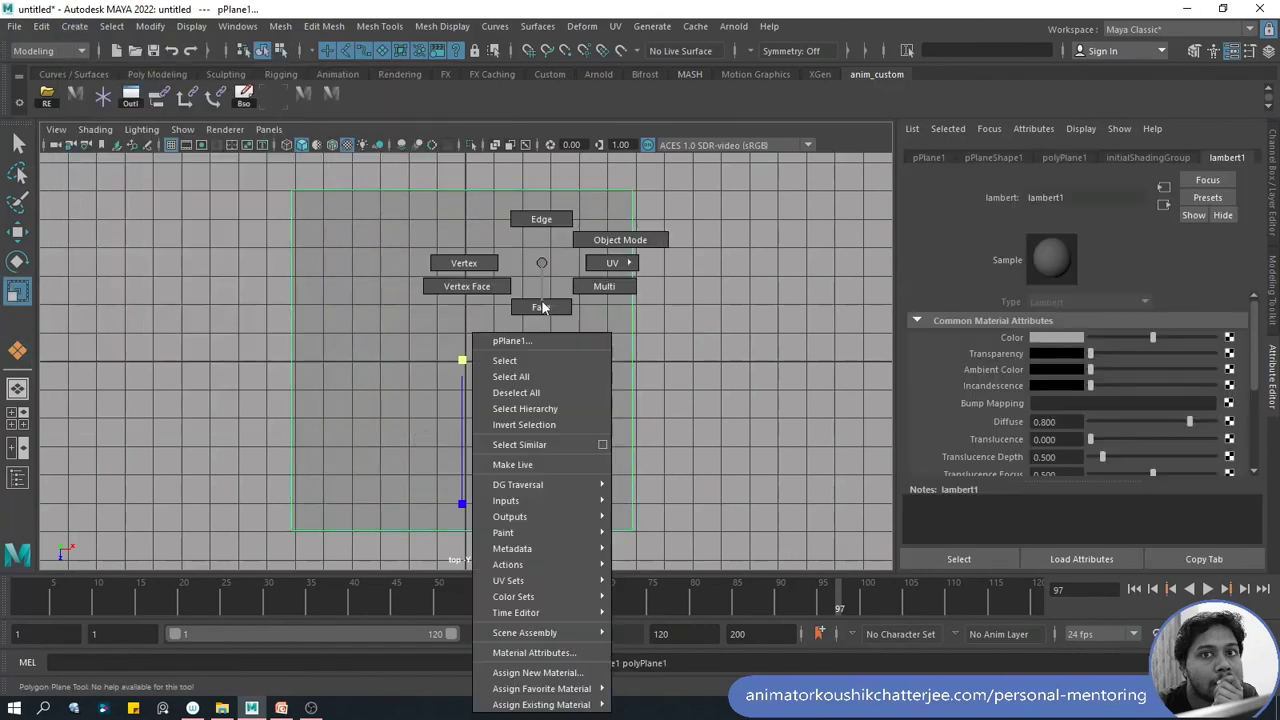
mouse_move(541, 688)
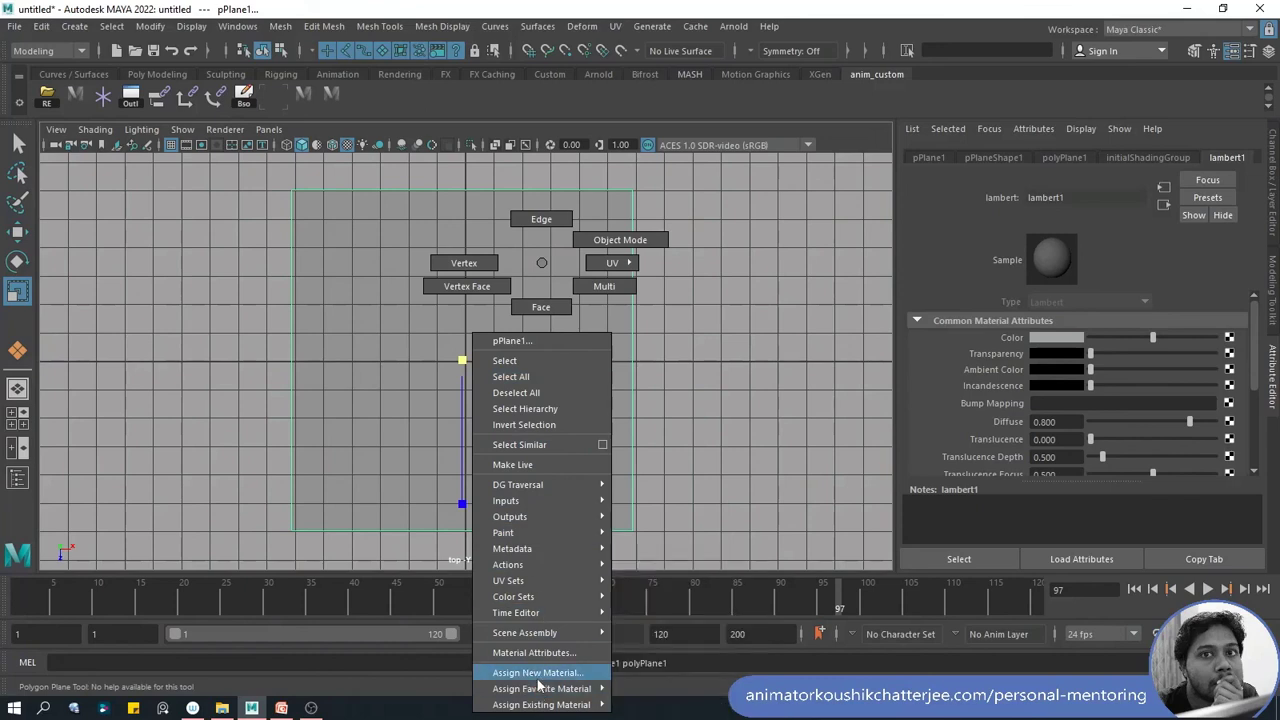
left_click(538, 675)
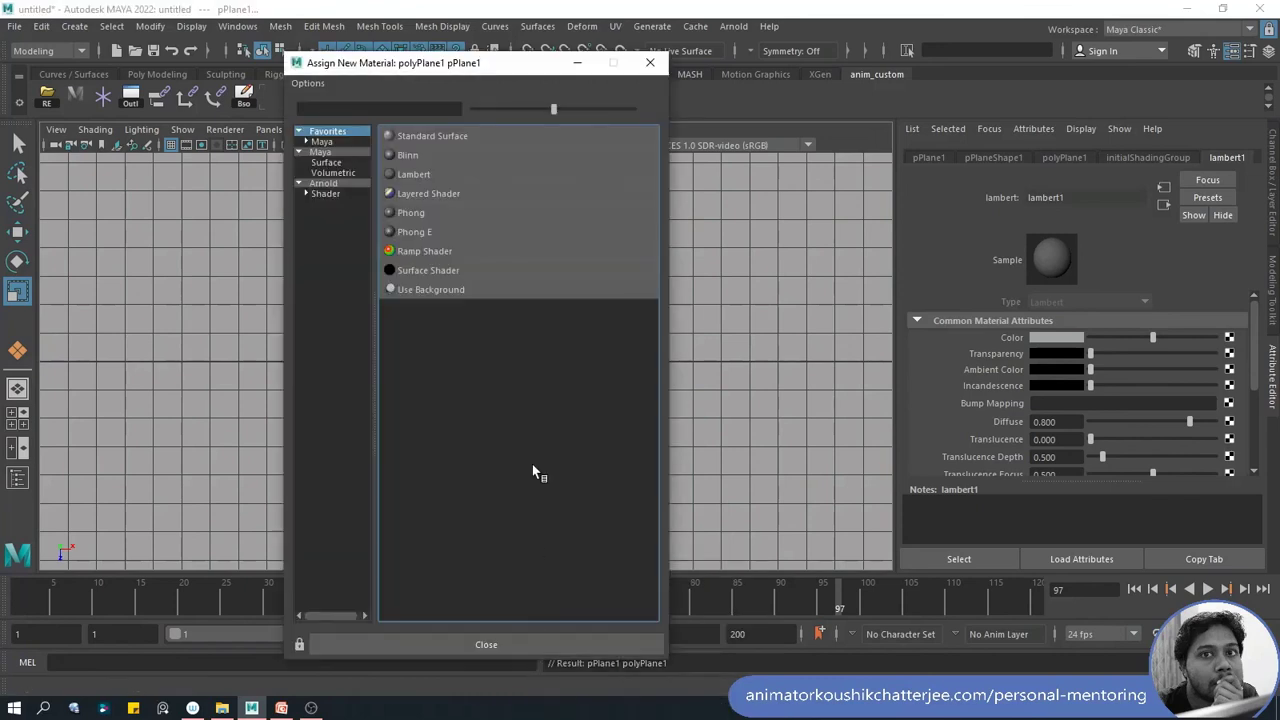
left_click(412, 174)
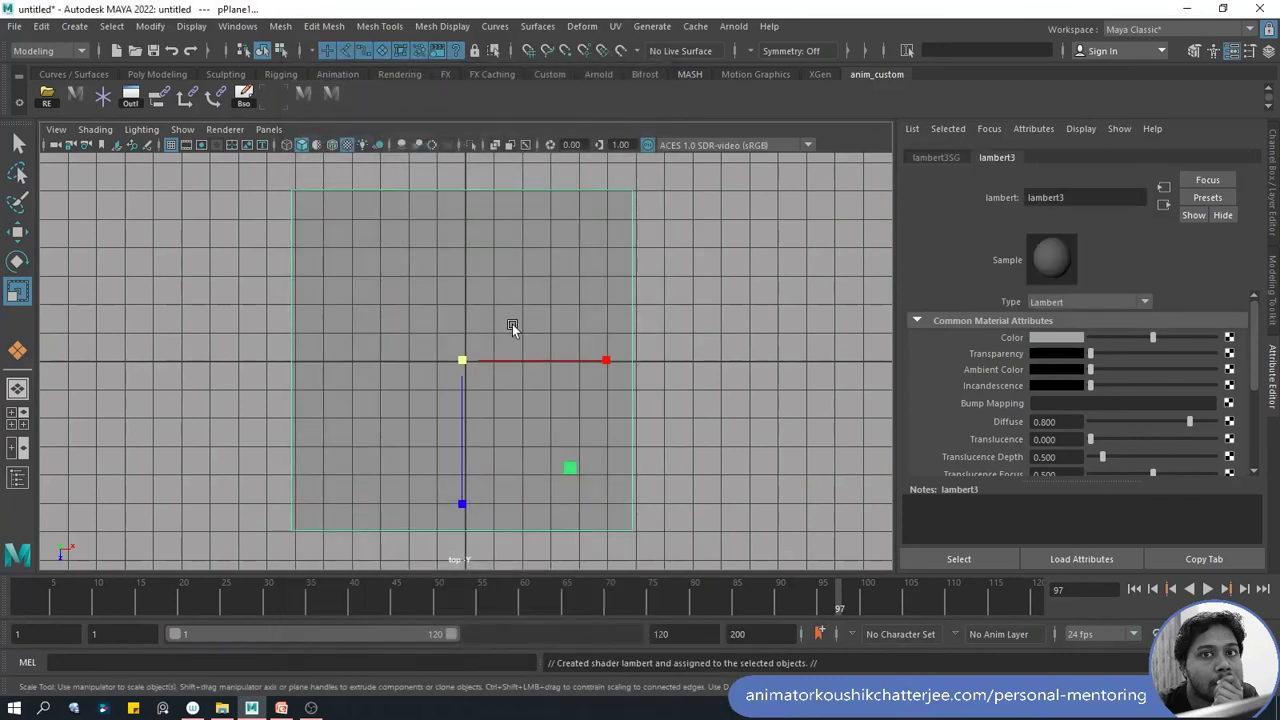
left_click(1229, 338)
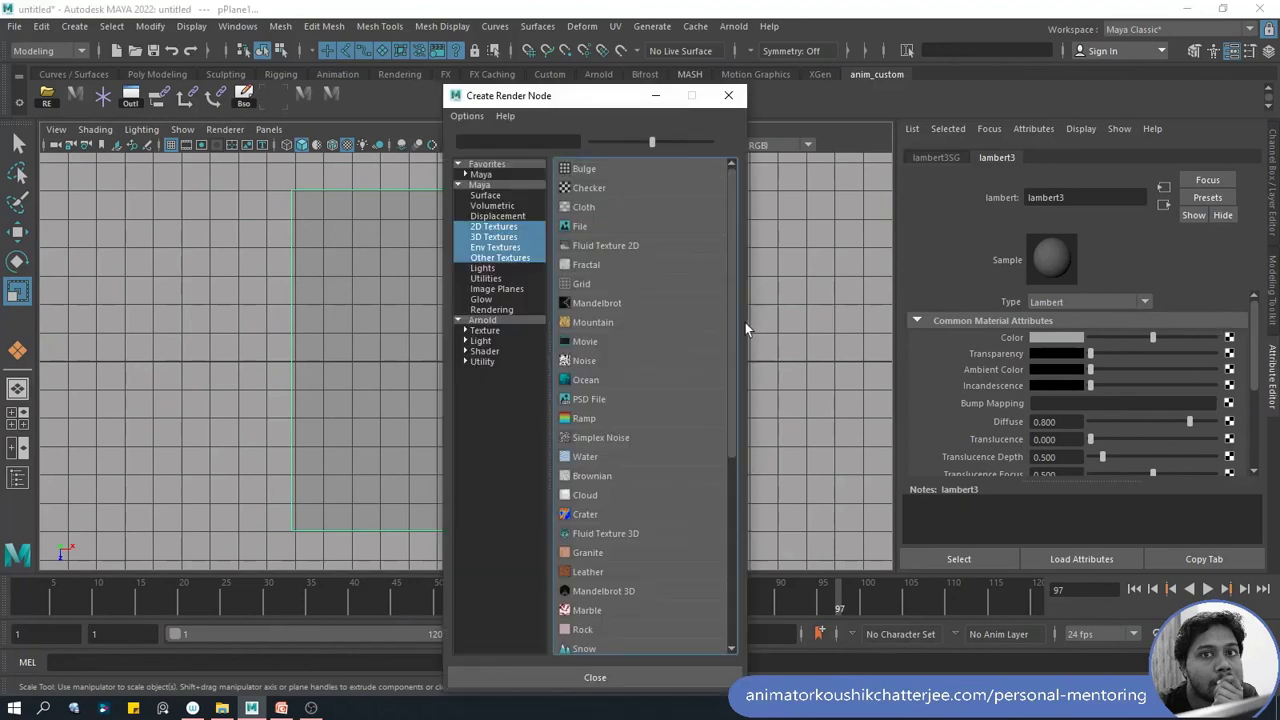
Step: Use a Movie texture loaded with Vertical Jump_edit.mov from the Desktop as the Color map
left_click(585, 343)
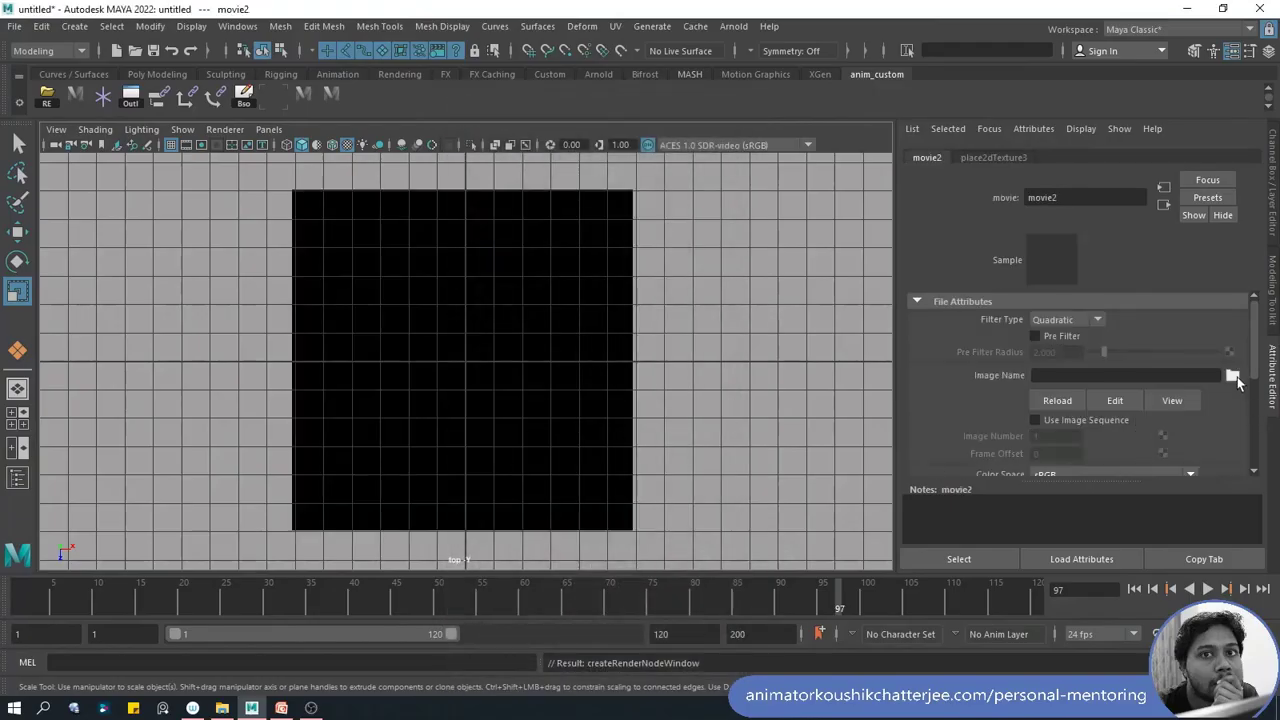
left_click(1233, 375)
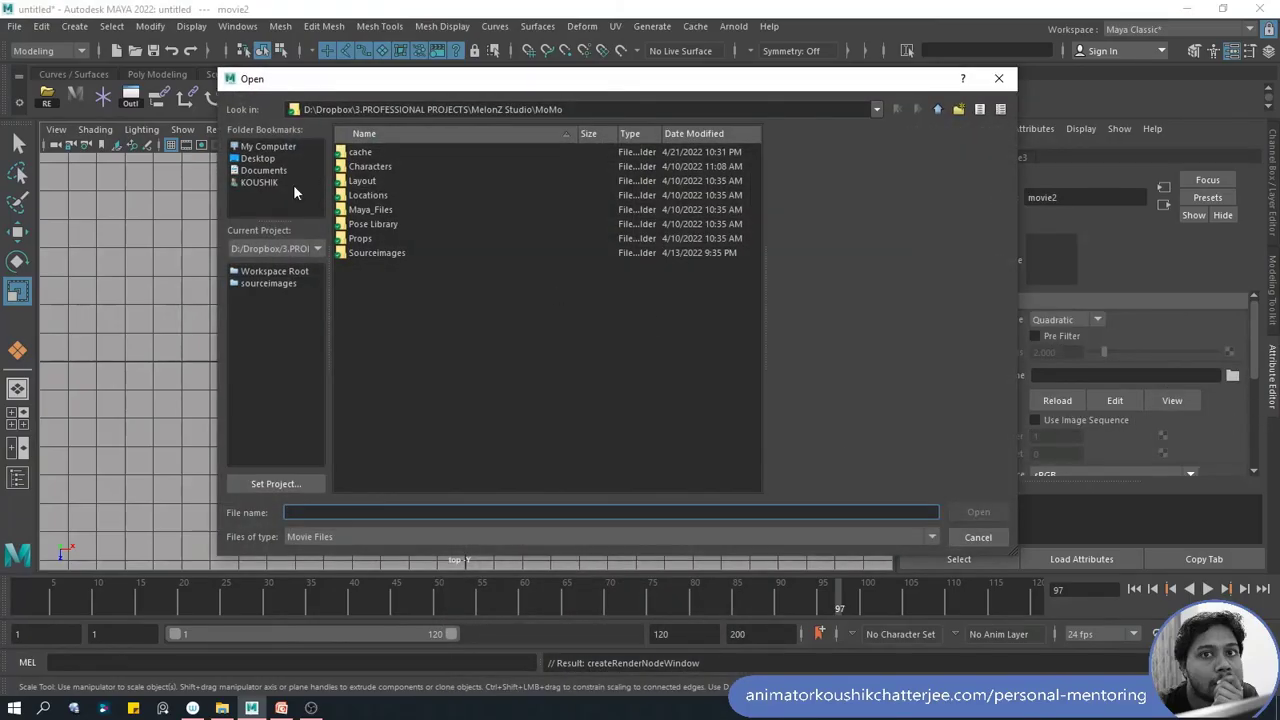
left_click(257, 159)
scroll(398, 465, "down", 1)
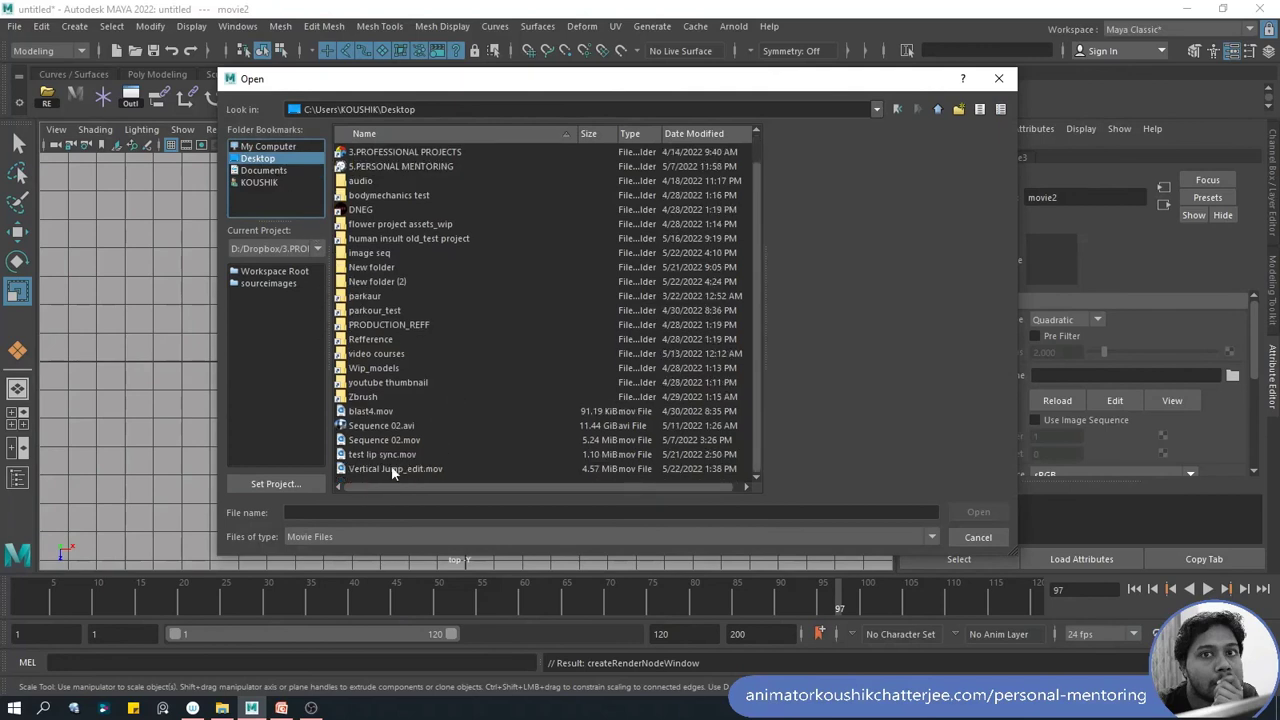
left_click(388, 469)
left_click(979, 513)
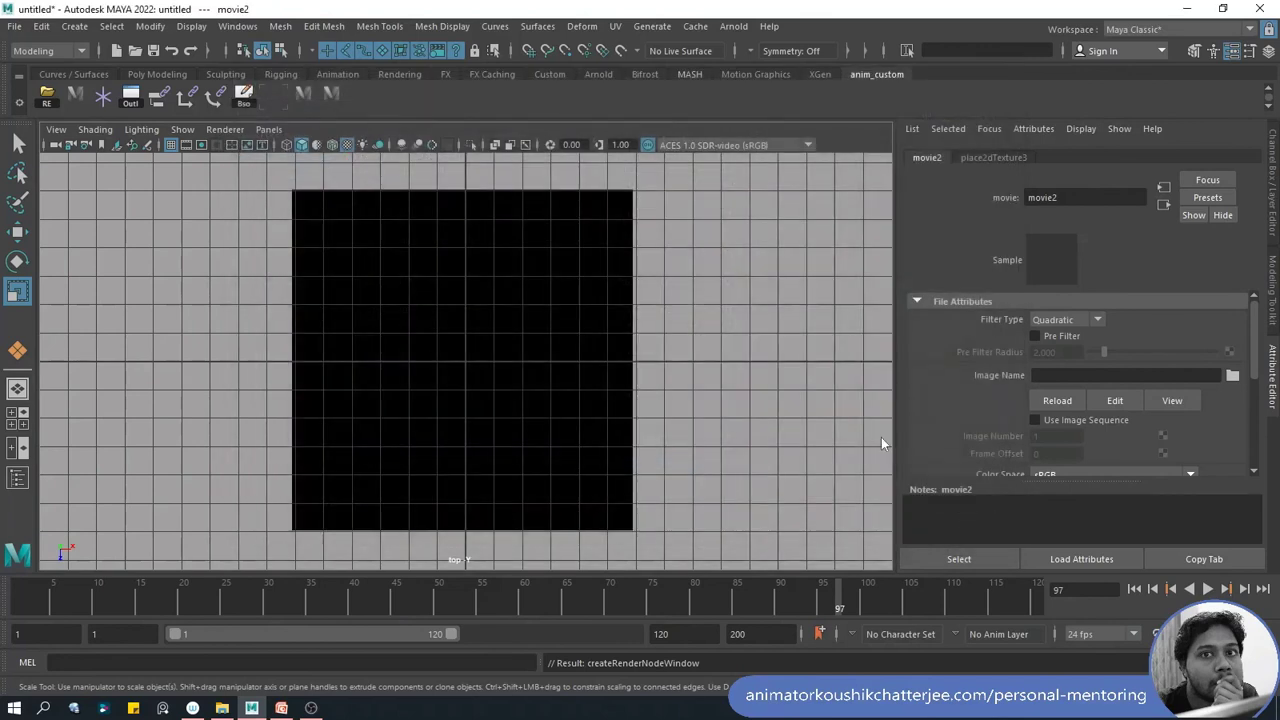
Step: Scale the new plane wider along X and scrub to frame 26 to preview the video
left_click(530, 363)
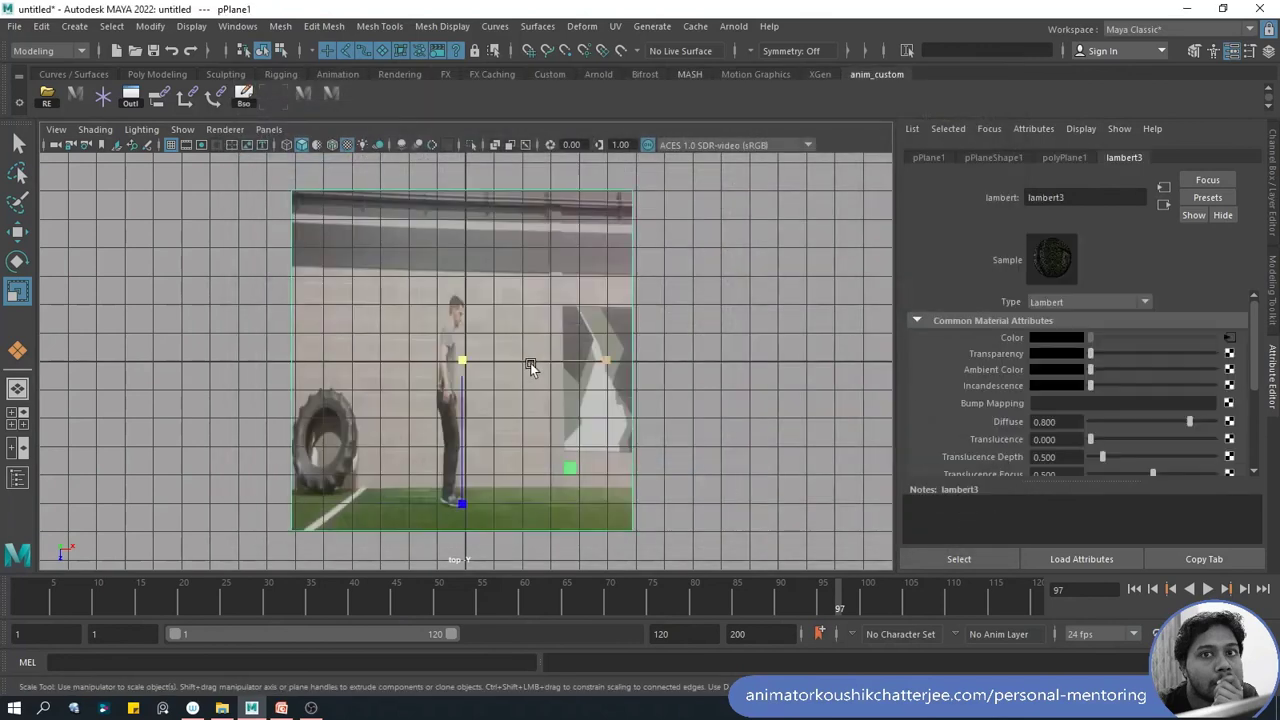
key("e")
key("r")
left_click_drag(605, 362, 705, 361)
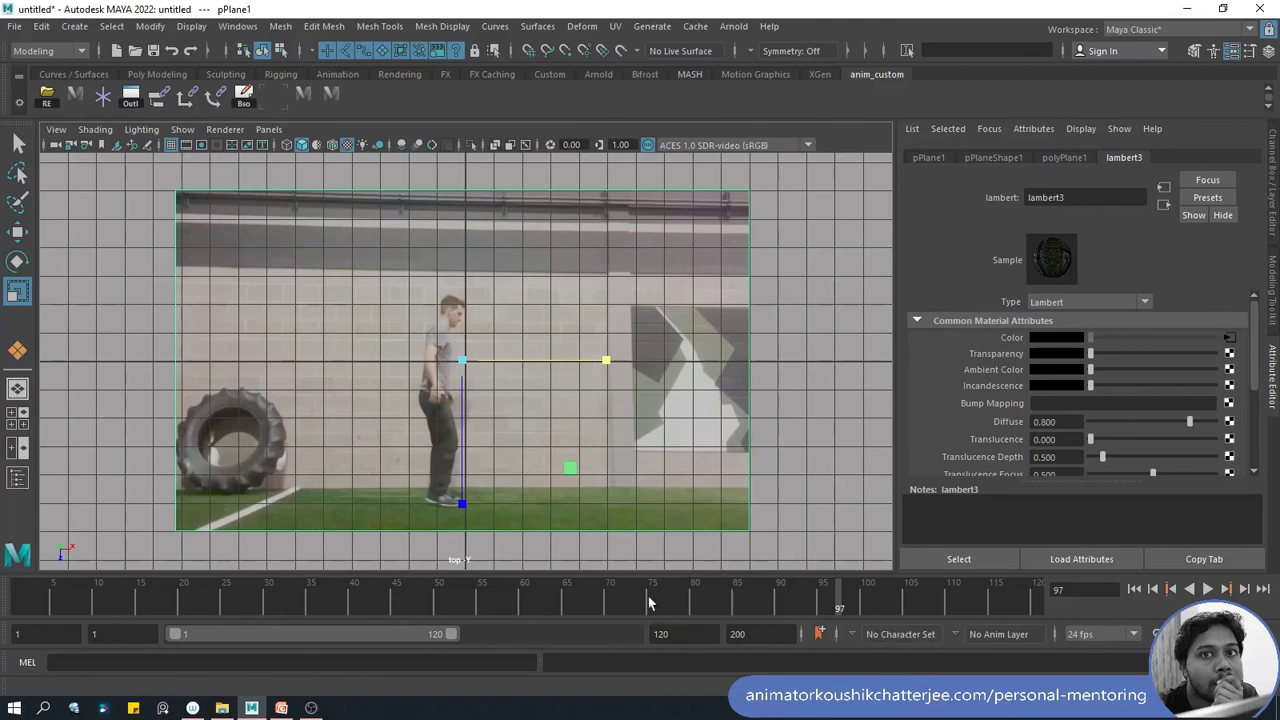
left_click_drag(641, 600, 234, 600)
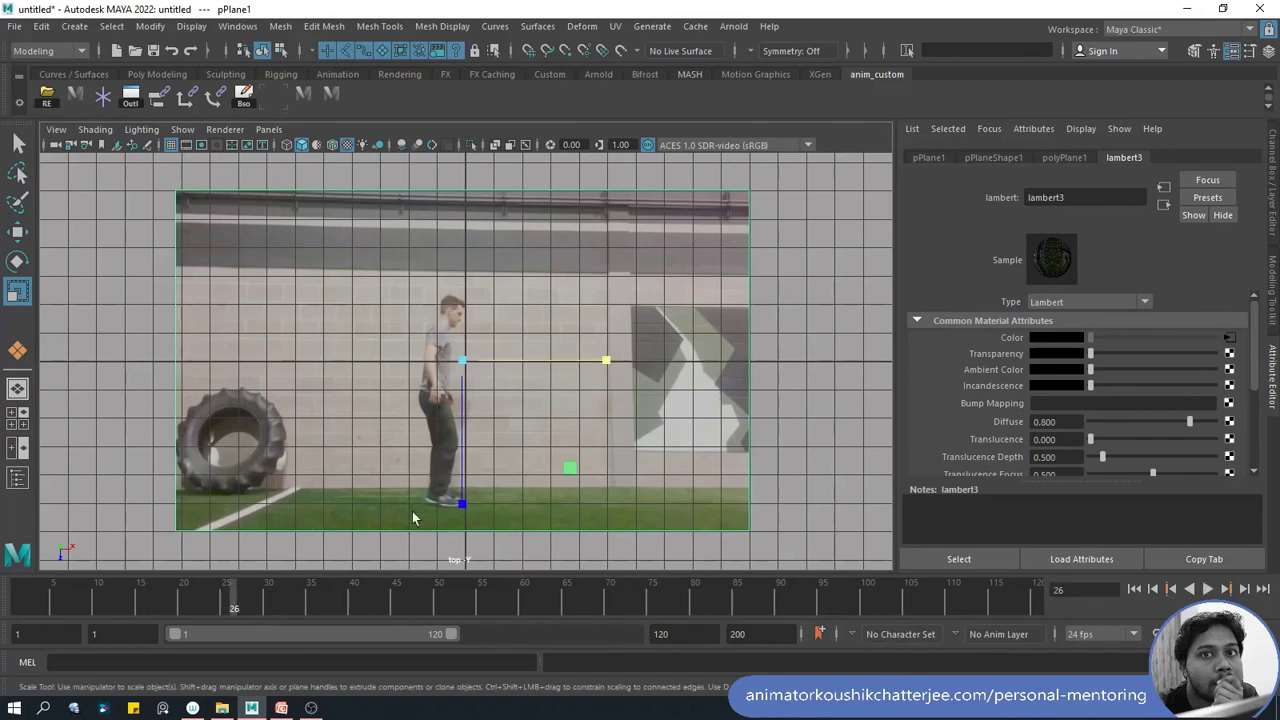
Step: Enable Use Image Sequence on movie2, play back the jump, then return to frame 1
left_click(1229, 337)
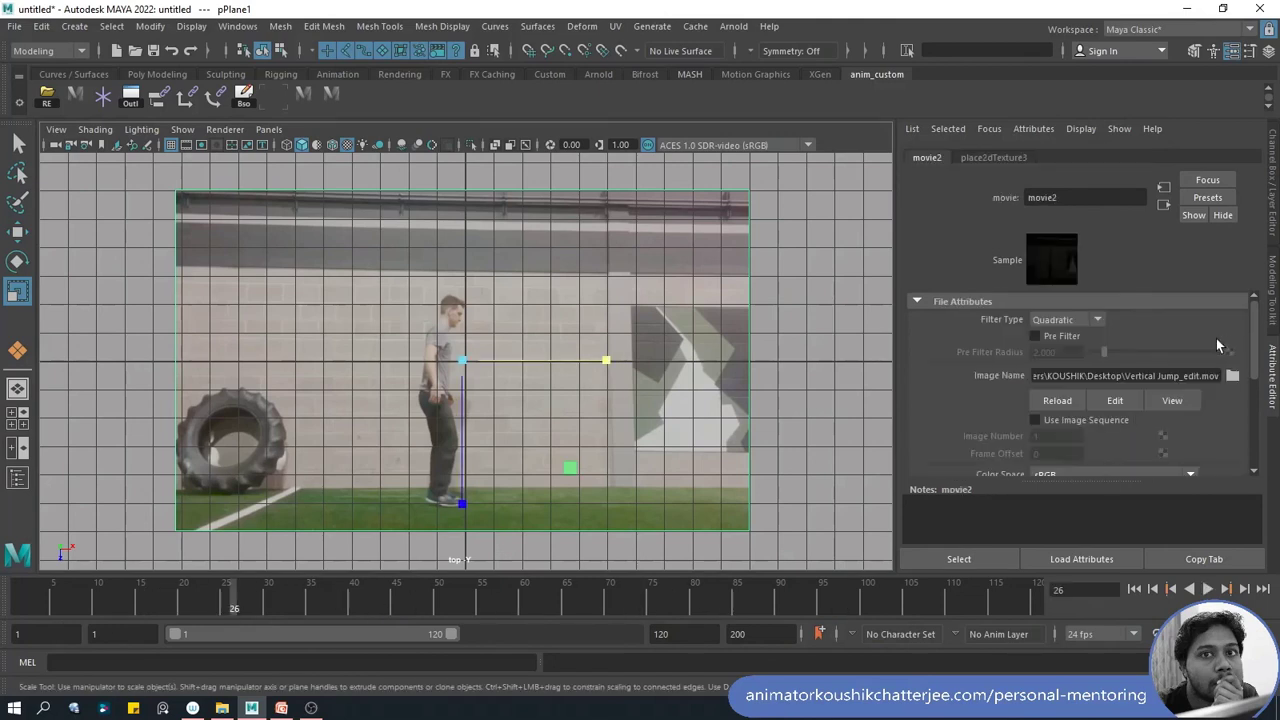
left_click(1035, 420)
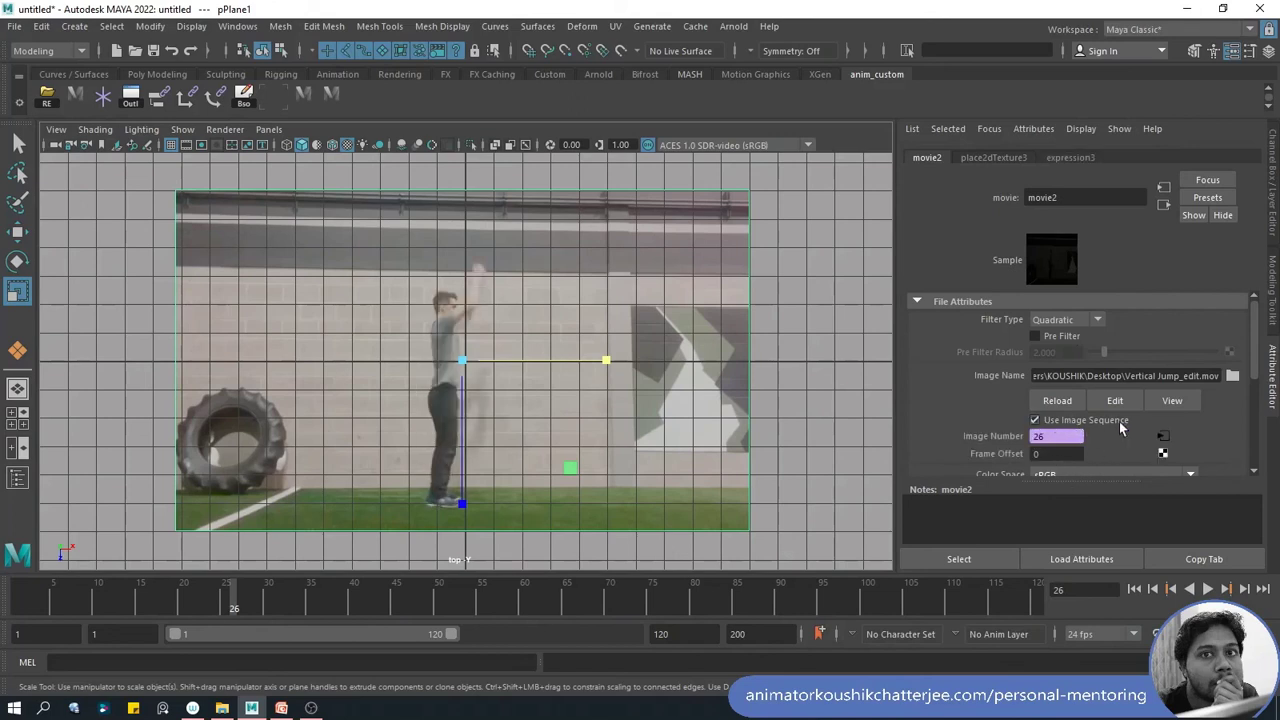
key("alt+v")
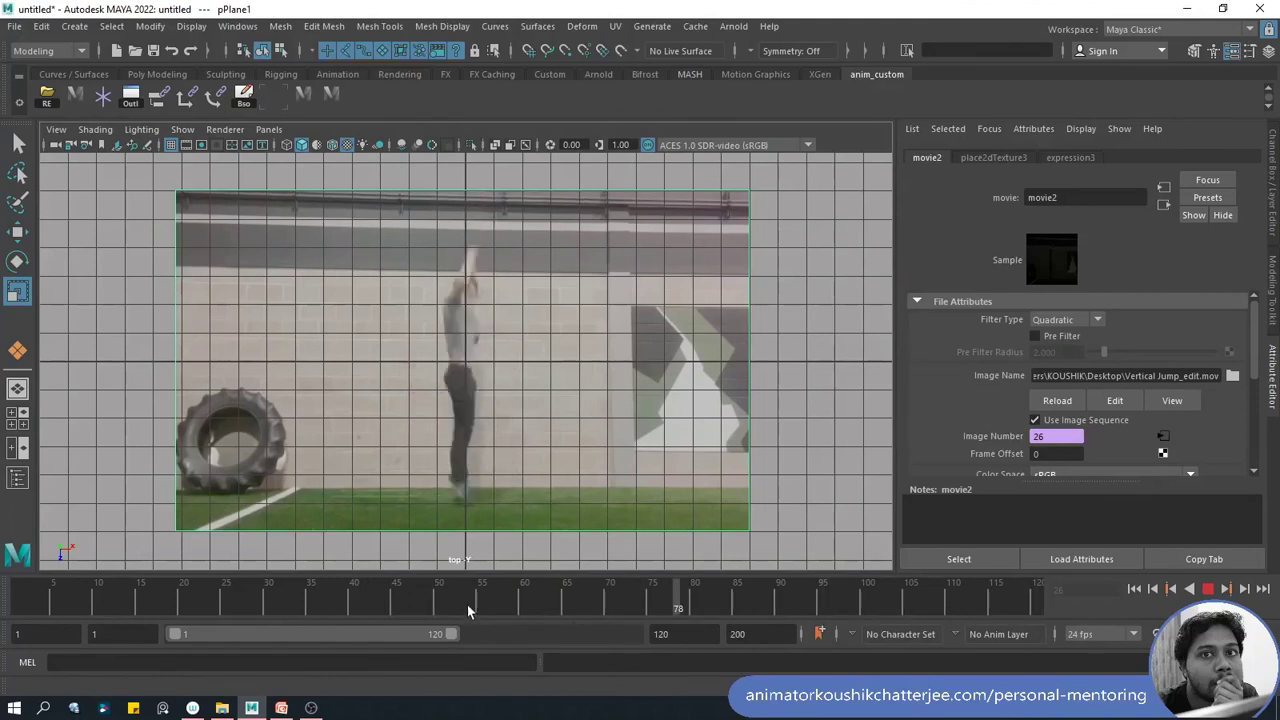
left_click_drag(468, 610, 17, 610)
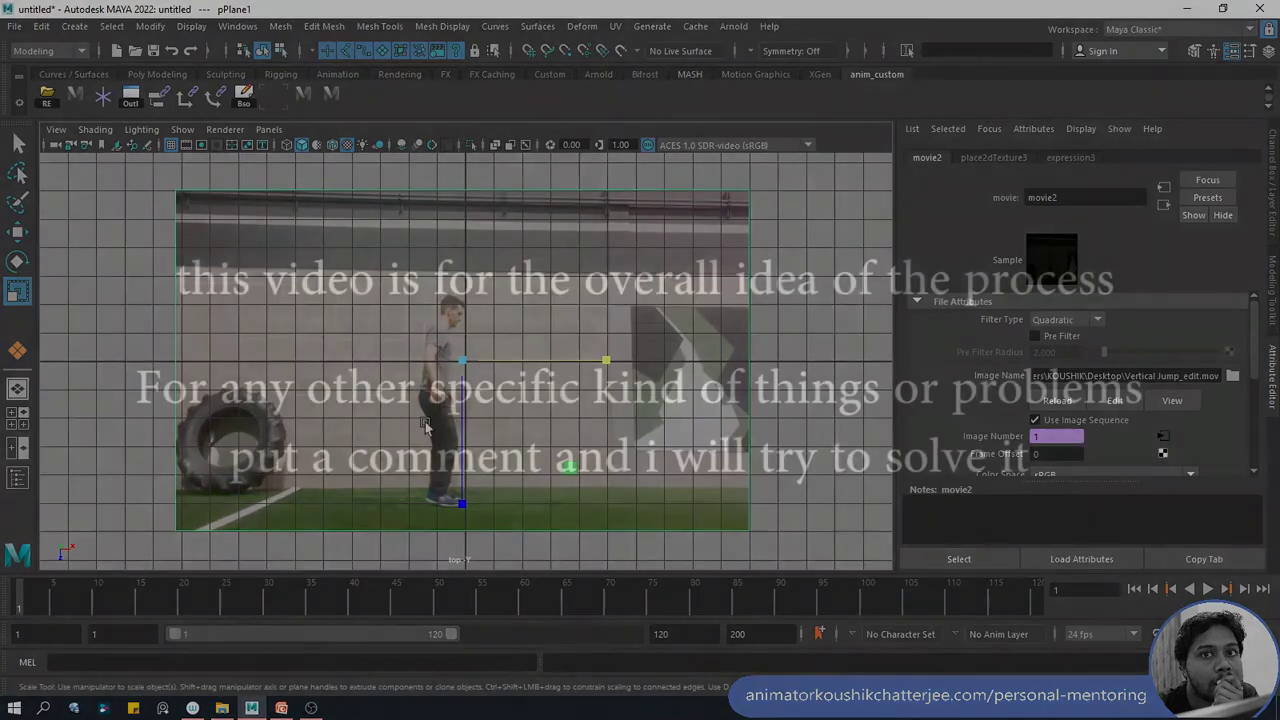